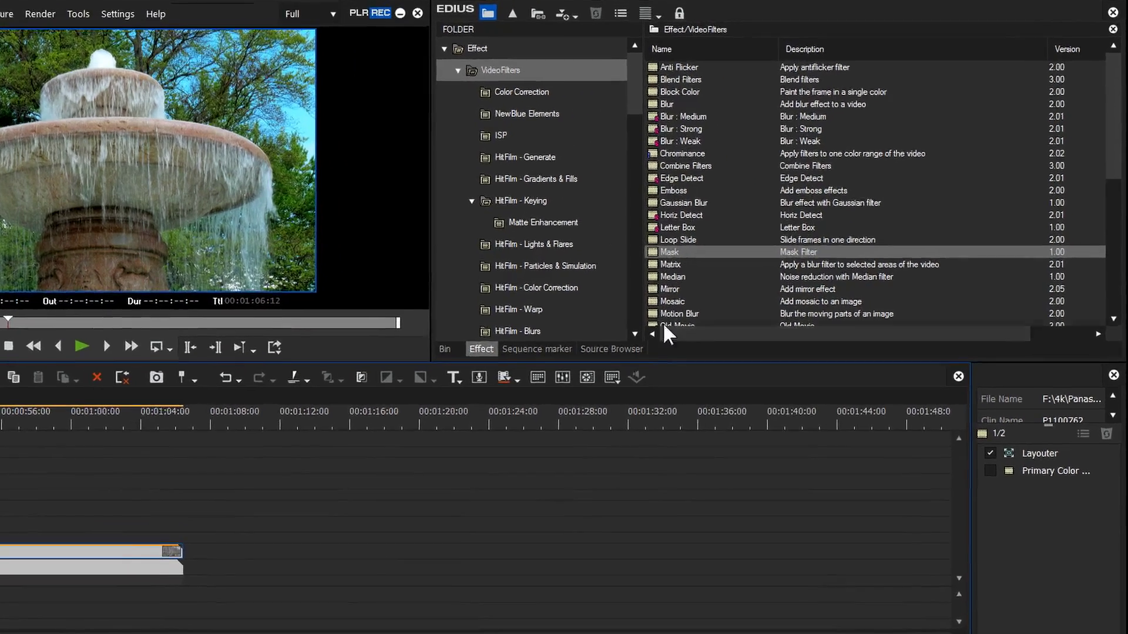
- Show the GH4 25P UHD smart catalog in the Source Browser and sort its clips by date taken
{"action": "left_click", "coordinate": [711, 283]}
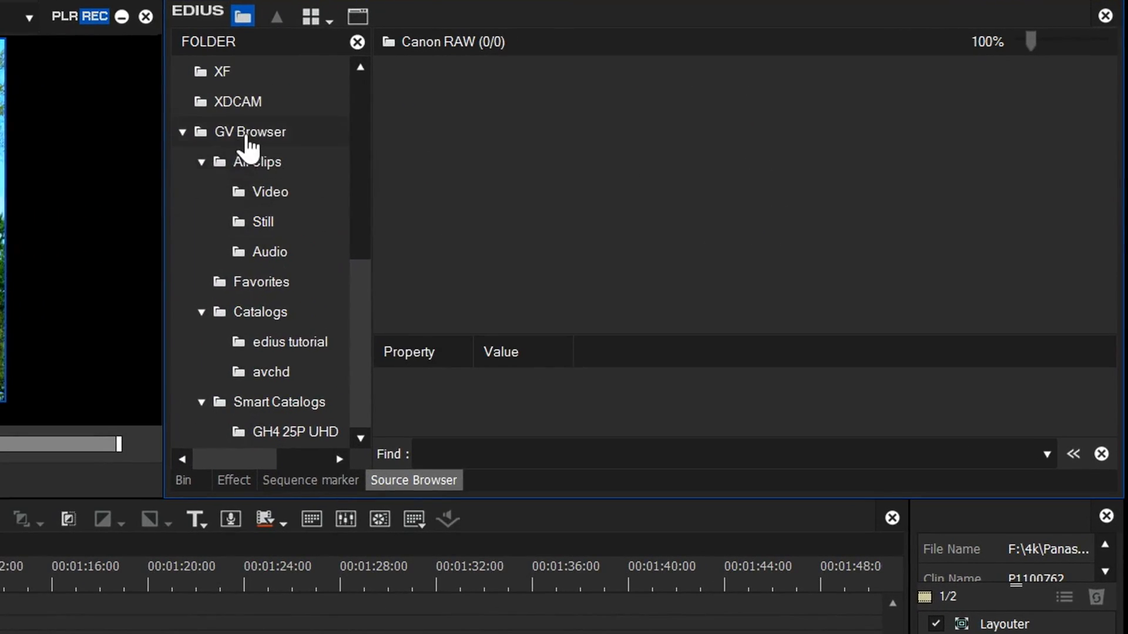
{"action": "left_click", "coordinate": [257, 435]}
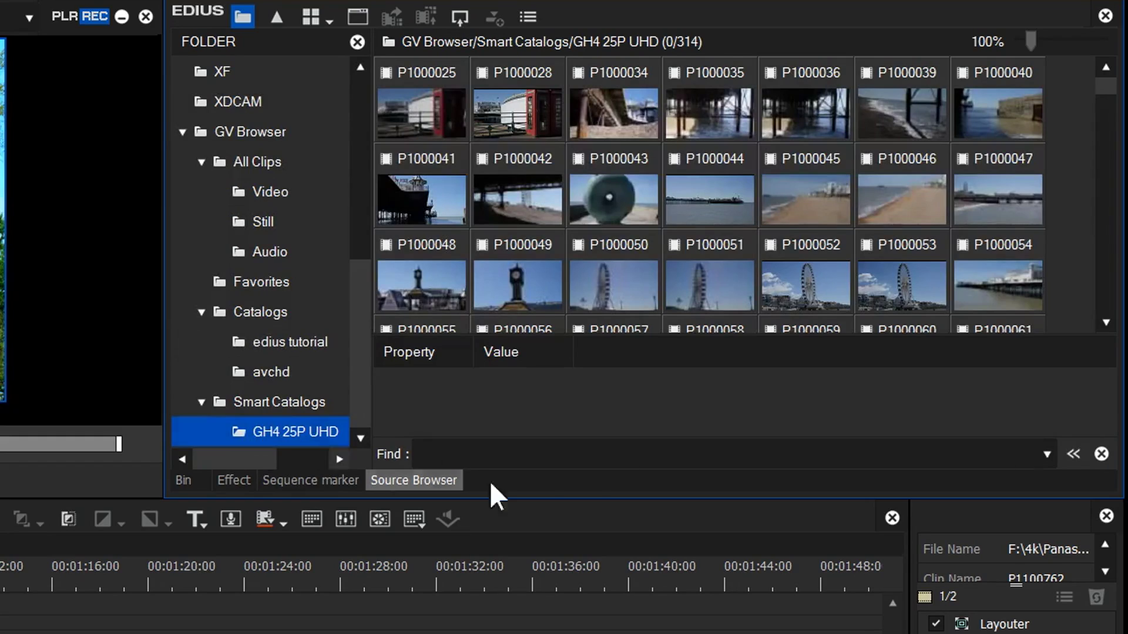
{"action": "right_click", "coordinate": [1058, 170]}
{"action": "mouse_move", "coordinate": [1058, 229]}
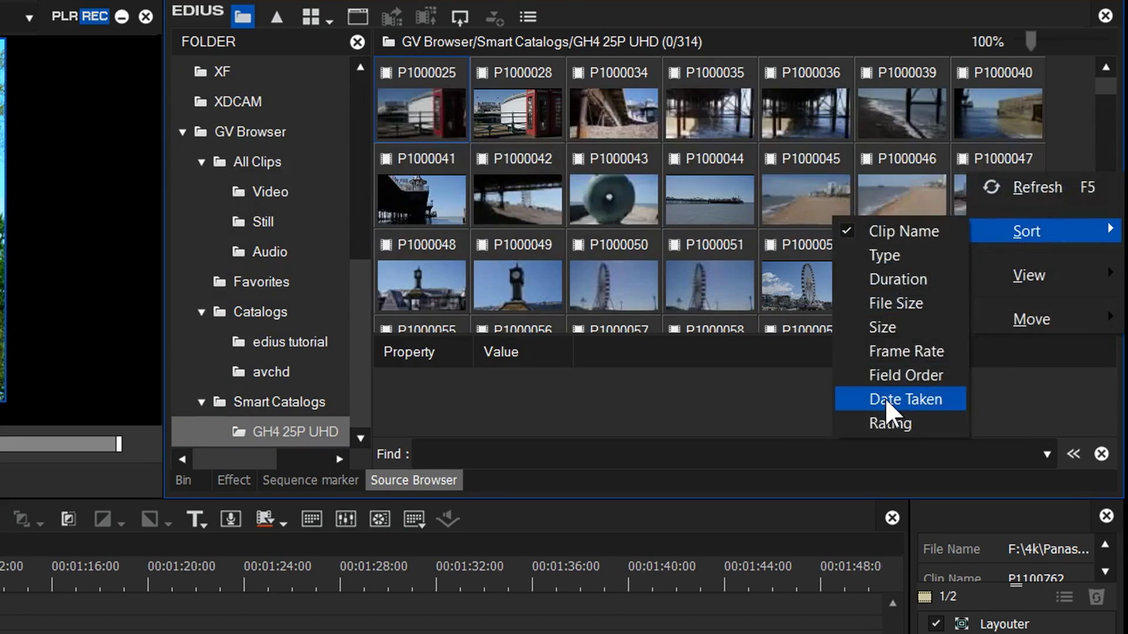
{"action": "left_click", "coordinate": [885, 397]}
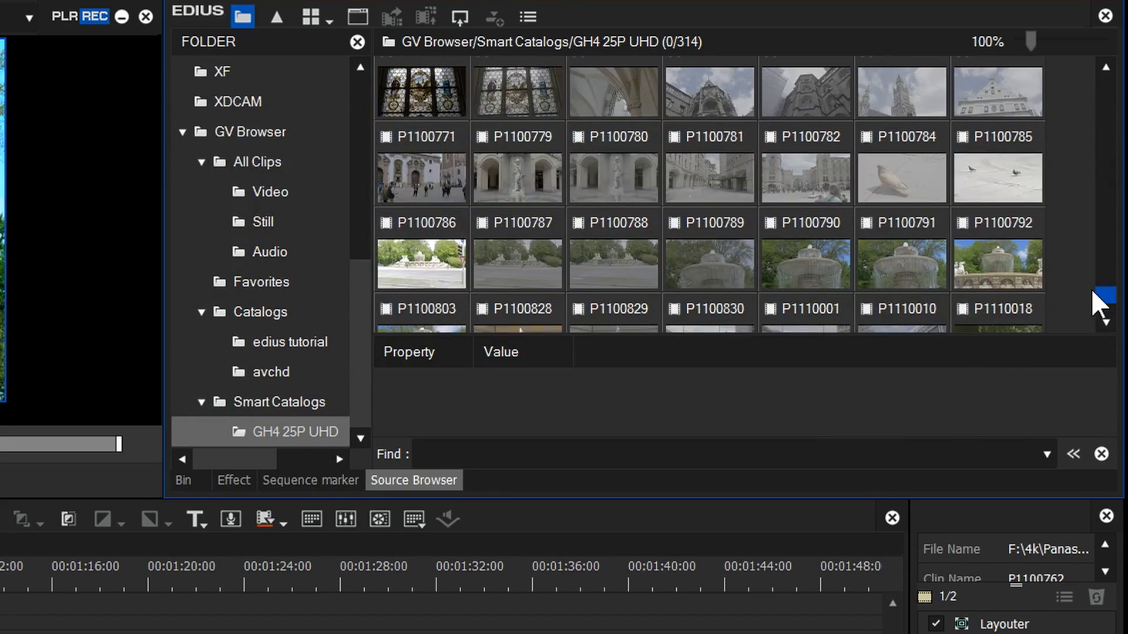
- Place clip P1100754 on track 2 VA after P1100762, leaving a gap, and move the playhead to 00:01:16:08
{"action": "left_click_drag", "start_coordinate": [705, 85], "coordinate": [405, 453]}
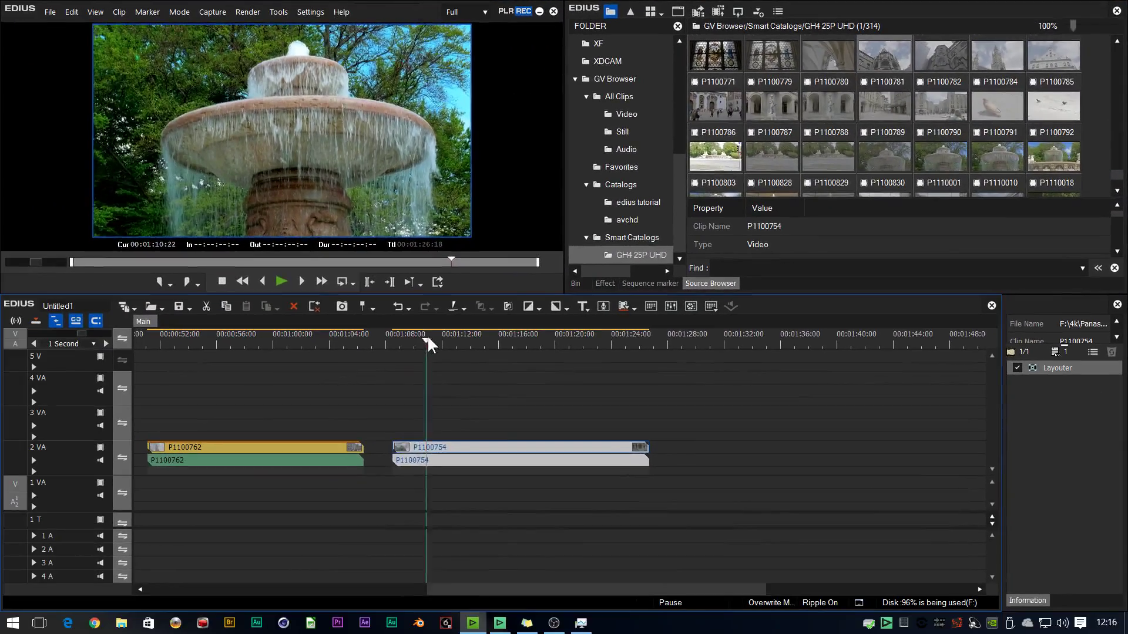
{"action": "left_click_drag", "start_coordinate": [428, 340], "coordinate": [470, 340]}
{"action": "left_click_drag", "start_coordinate": [470, 340], "coordinate": [502, 340]}
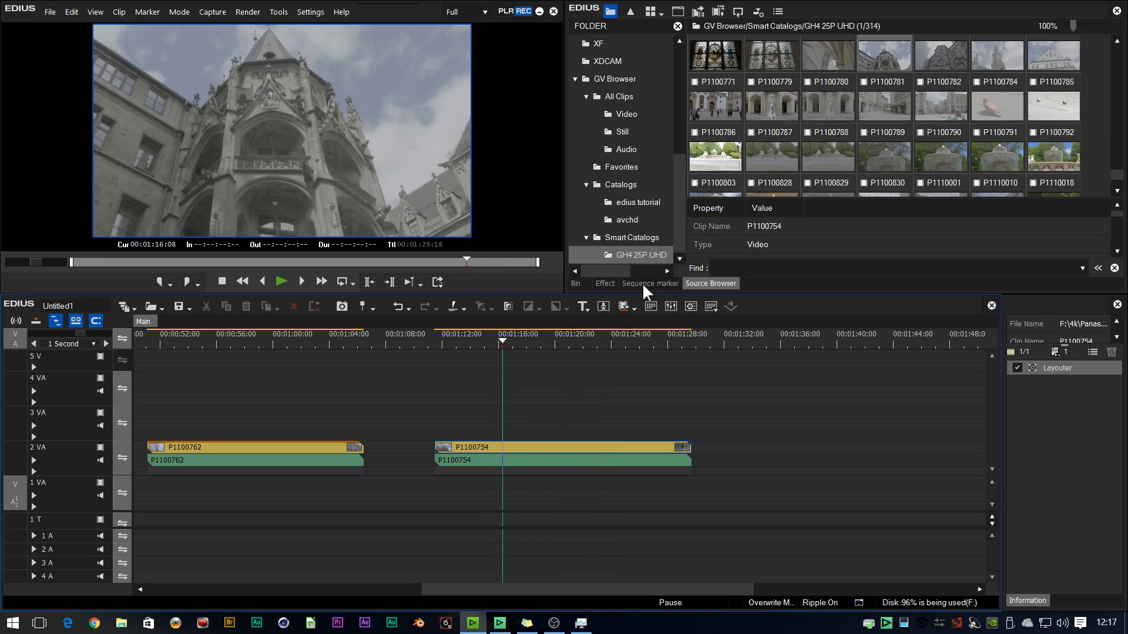
- Apply the Primary Color Correction filter to clip P1100754 and open its settings clear of the preview
{"action": "left_click", "coordinate": [603, 284]}
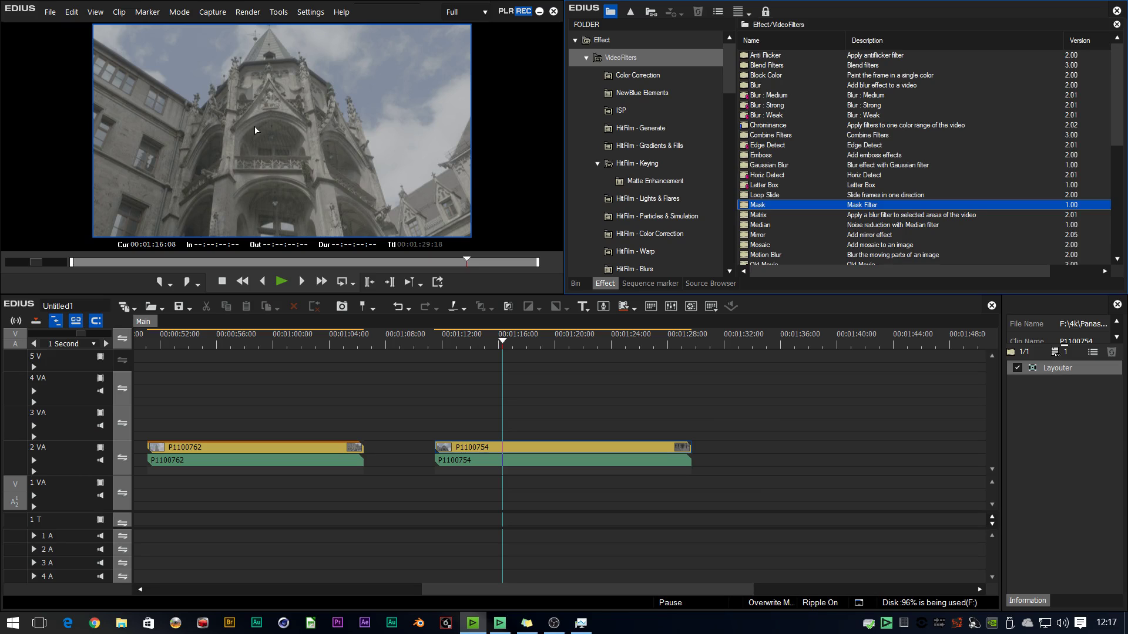
{"action": "left_click", "coordinate": [616, 79]}
{"action": "left_click", "coordinate": [745, 195]}
{"action": "left_click_drag", "start_coordinate": [748, 206], "coordinate": [573, 454]}
{"action": "double_click", "coordinate": [1078, 381]}
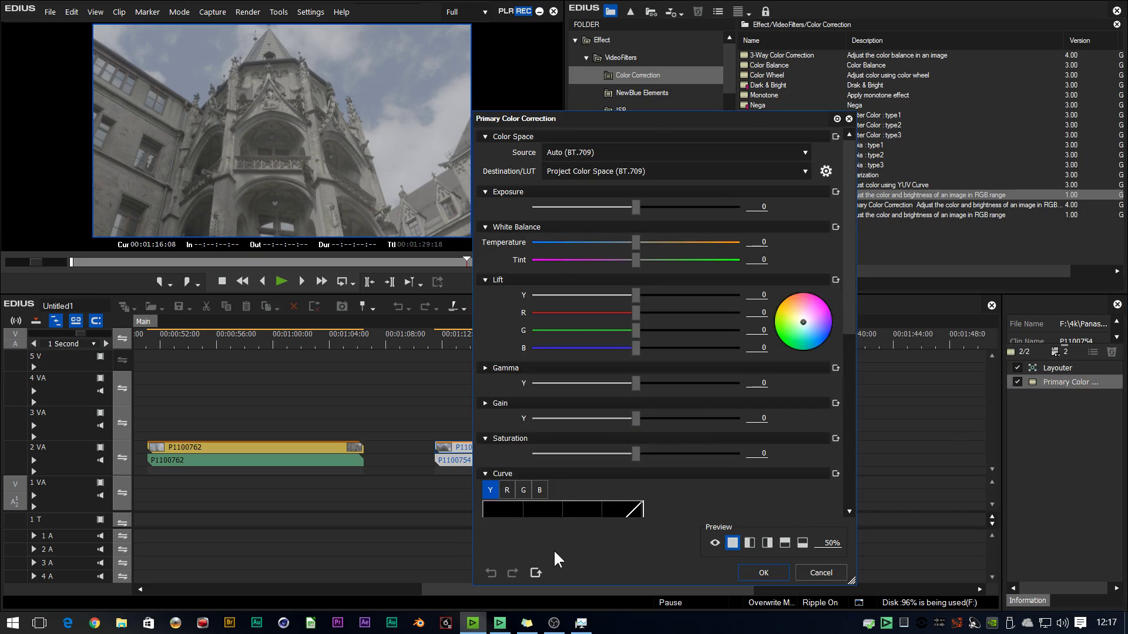
{"action": "left_click_drag", "start_coordinate": [629, 115], "coordinate": [679, 47]}
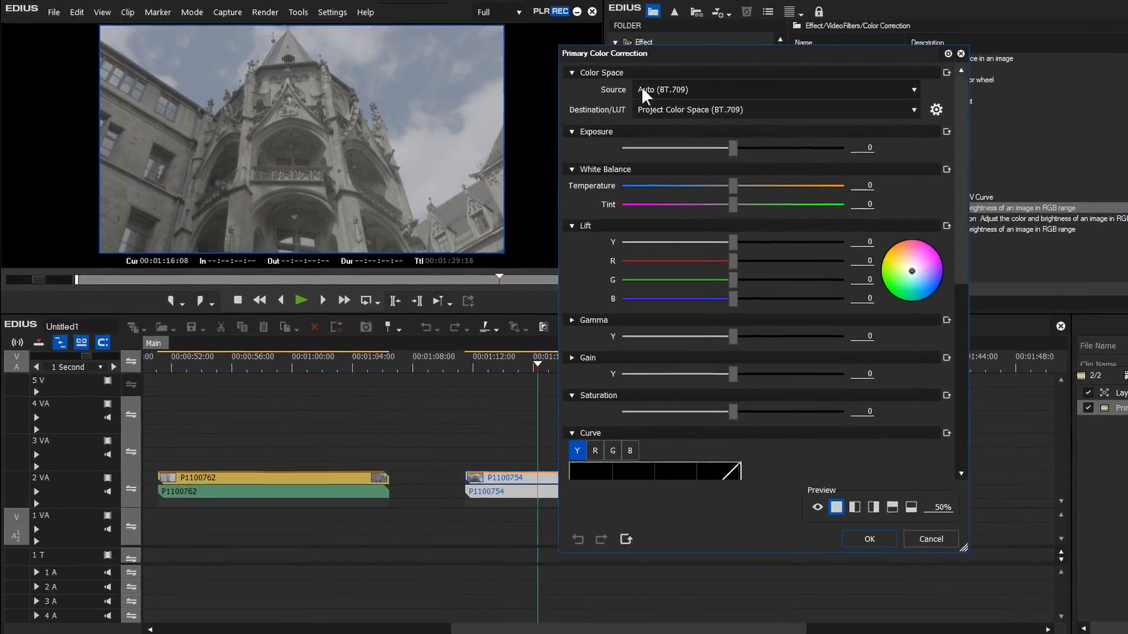
- Try Panasonic - V-Gamut/V-Log, V-Log L as the source color space and return it to Auto (BT.709)
{"action": "left_click", "coordinate": [627, 85]}
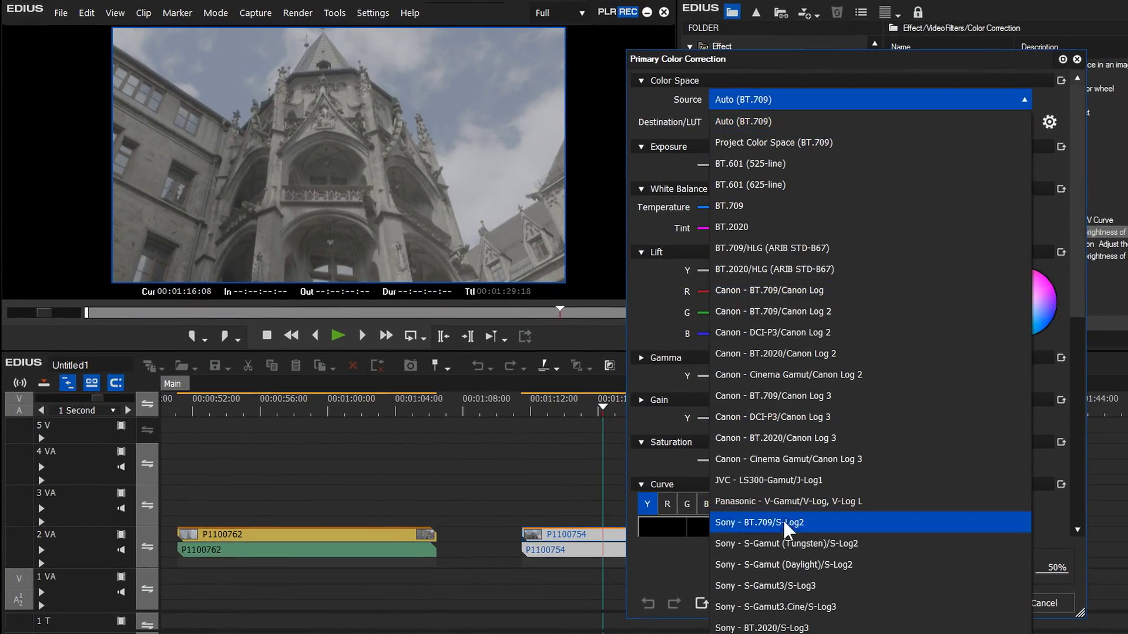
{"action": "left_click", "coordinate": [781, 503]}
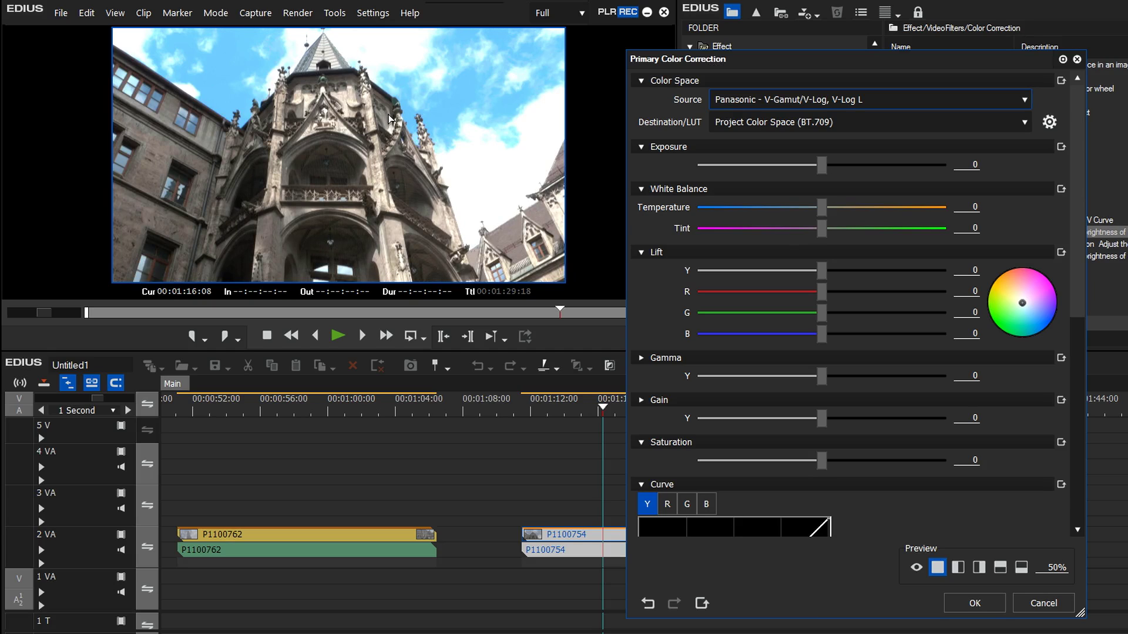
{"action": "left_click", "coordinate": [859, 94]}
{"action": "left_click", "coordinate": [830, 113]}
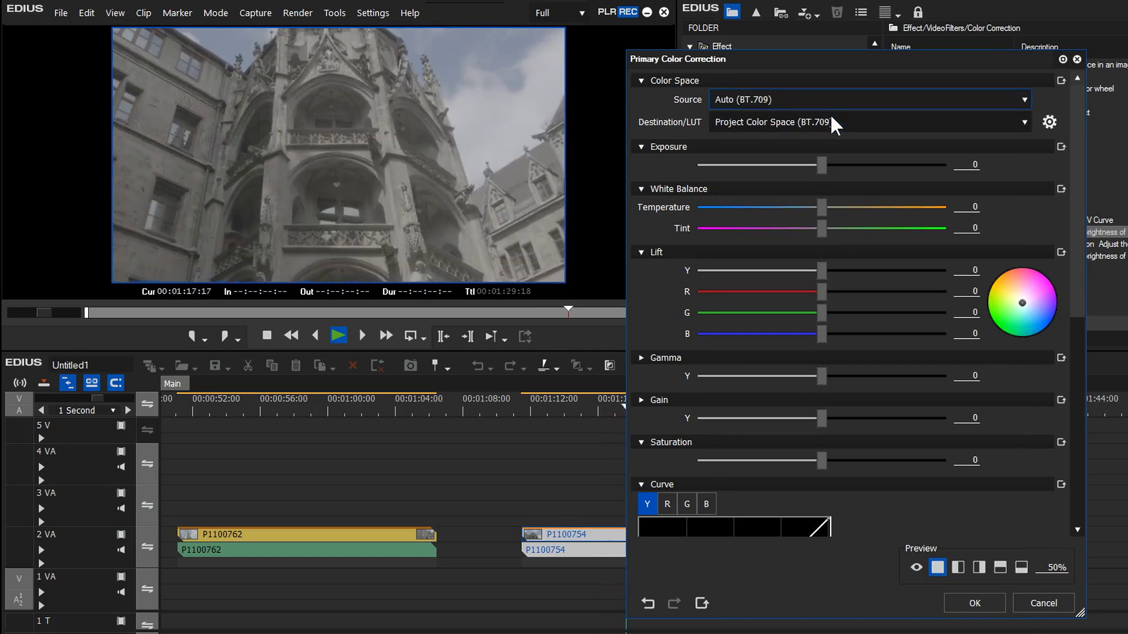
- Move the playhead to 00:01:13:23 and set the Destination/LUT to U-PANASONIC-V-LOG-V2-LTR (Full / Full)
{"action": "left_click", "coordinate": [563, 407]}
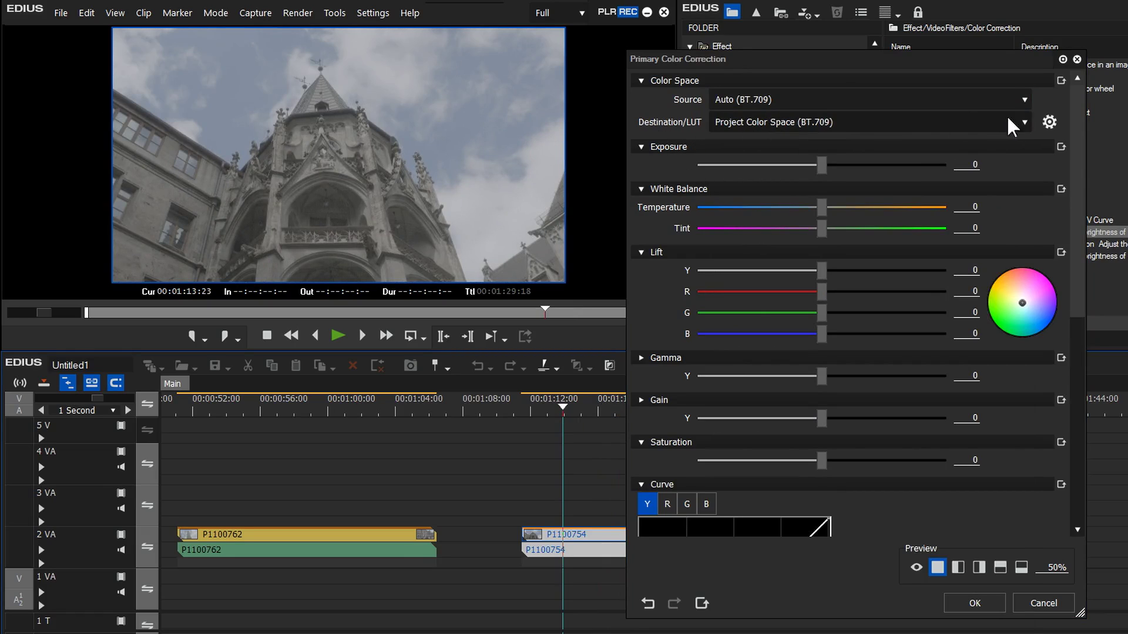
{"action": "left_click", "coordinate": [1025, 122]}
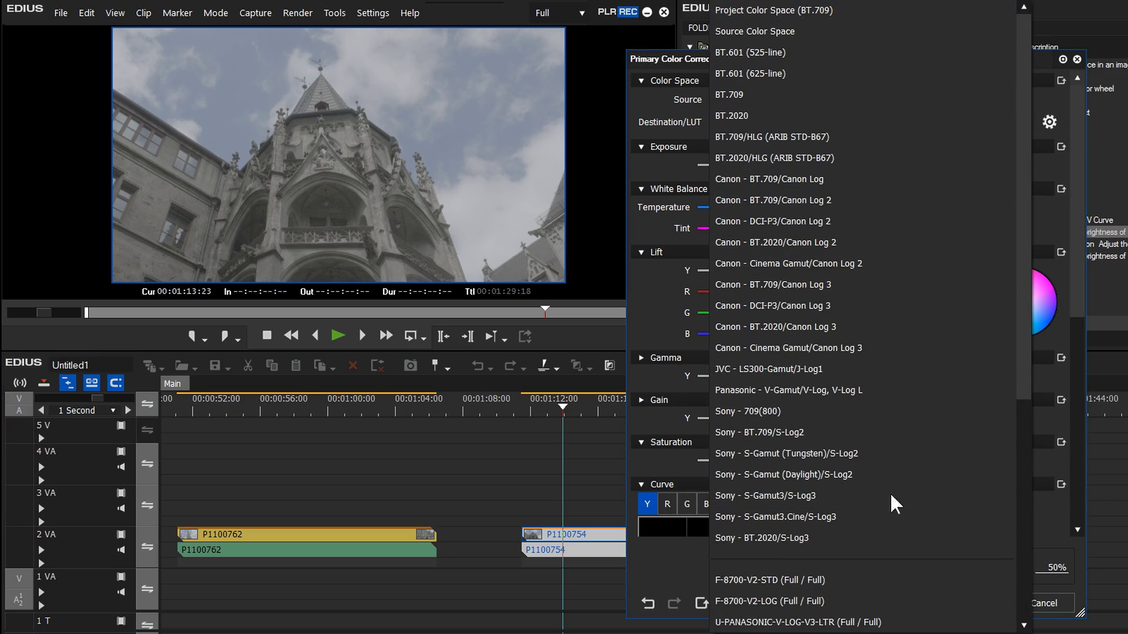
{"action": "left_click_drag", "start_coordinate": [1029, 379], "coordinate": [1025, 582]}
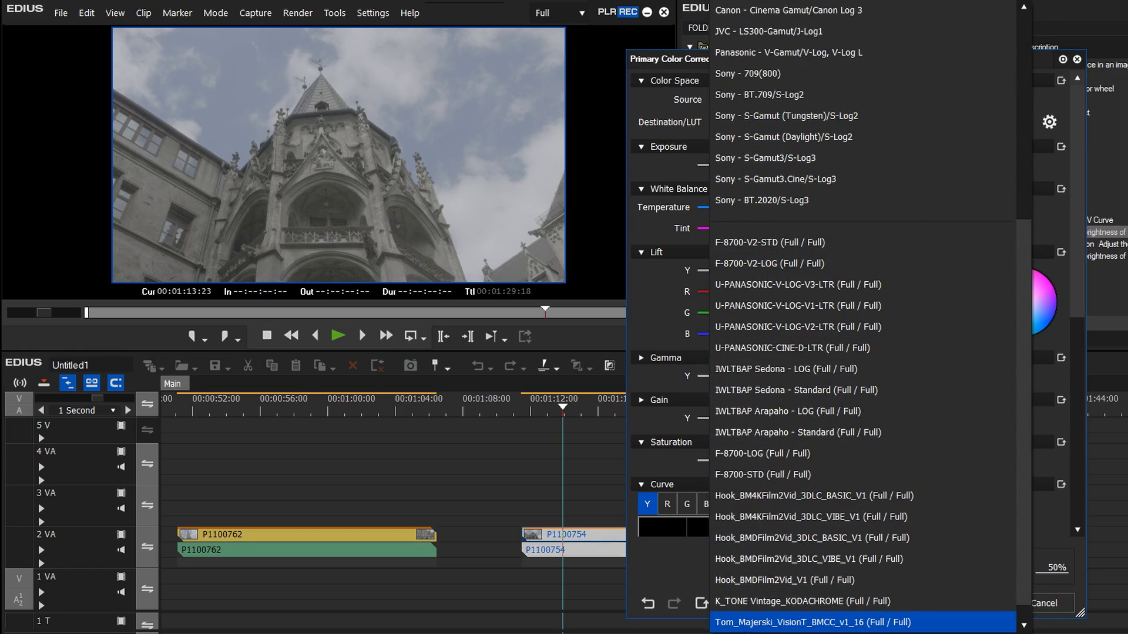
{"action": "left_click", "coordinate": [793, 326]}
- Try the U-PANASONIC-V-LOG-V3-LTR LUT as destination and settle on U-PANASONIC-V-LOG-V1-LTR (Full / Full)
{"action": "left_click", "coordinate": [872, 118]}
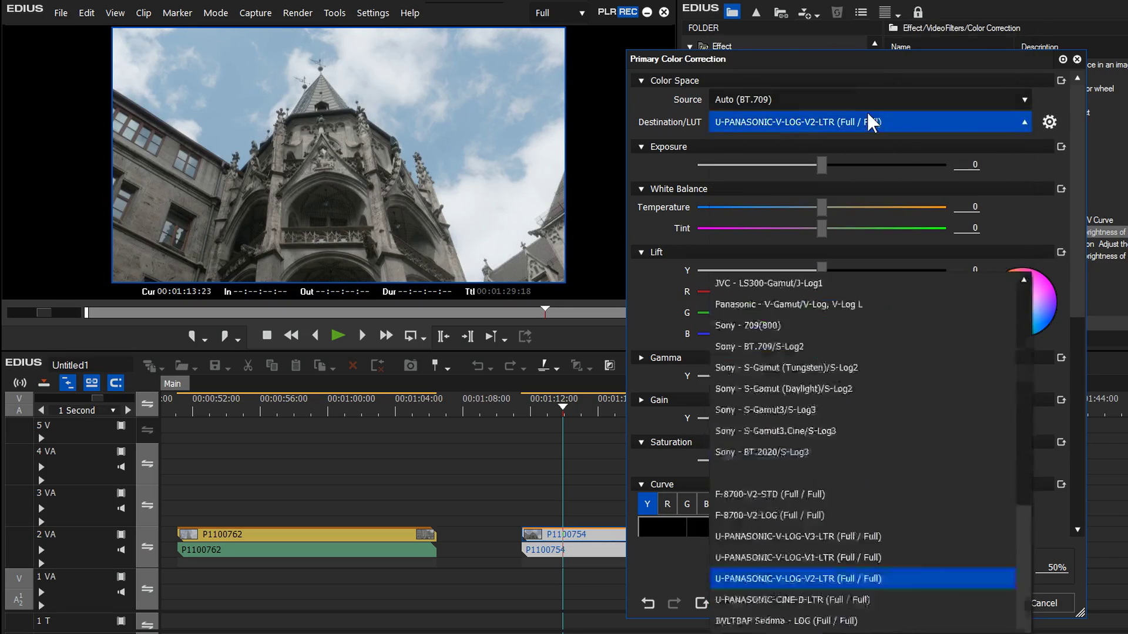
{"action": "left_click", "coordinate": [806, 294]}
{"action": "left_click", "coordinate": [872, 121]}
{"action": "left_click", "coordinate": [853, 276]}
{"action": "left_click", "coordinate": [770, 125]}
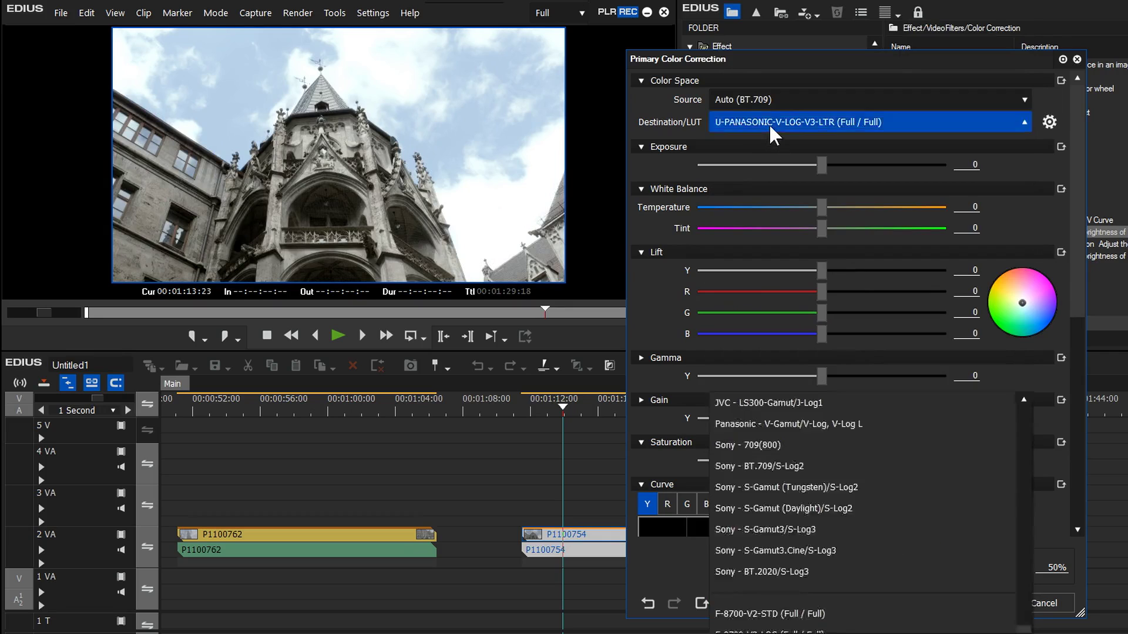
{"action": "left_click", "coordinate": [822, 291]}
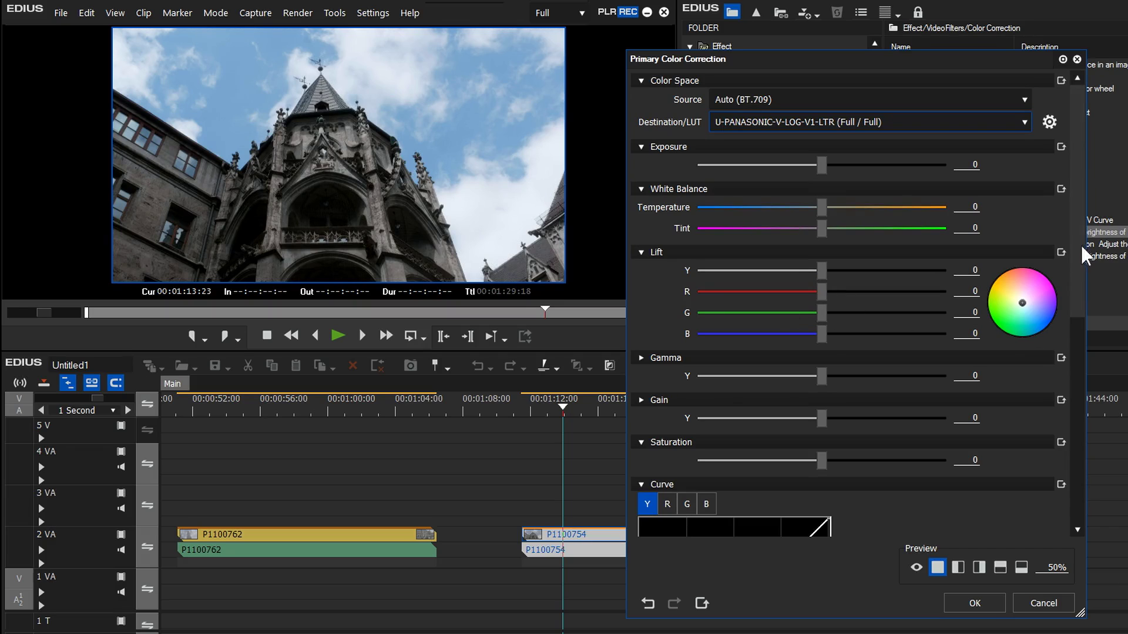
- Register VLog_to_V709_forV35_ver100.cube from the luts folder as a LUT with Full input and Full output range
{"action": "left_click", "coordinate": [1050, 122]}
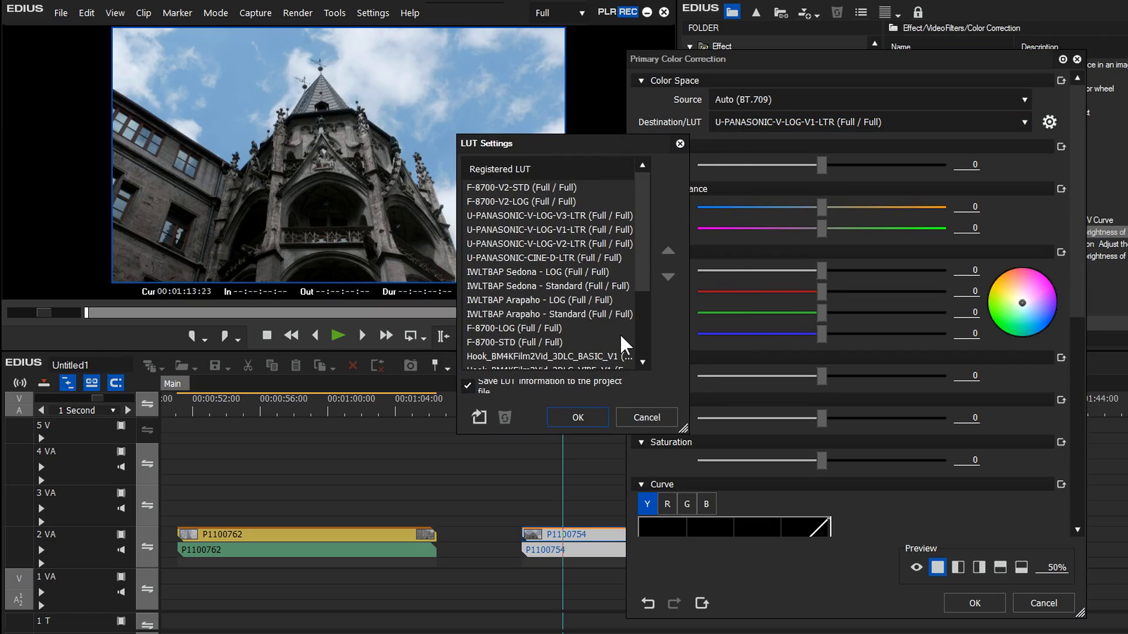
{"action": "mouse_move", "coordinate": [644, 280]}
{"action": "left_mouse_down"}
{"action": "mouse_move", "coordinate": [641, 342]}
{"action": "mouse_move", "coordinate": [648, 259]}
{"action": "left_mouse_up"}
{"action": "left_click", "coordinate": [479, 417]}
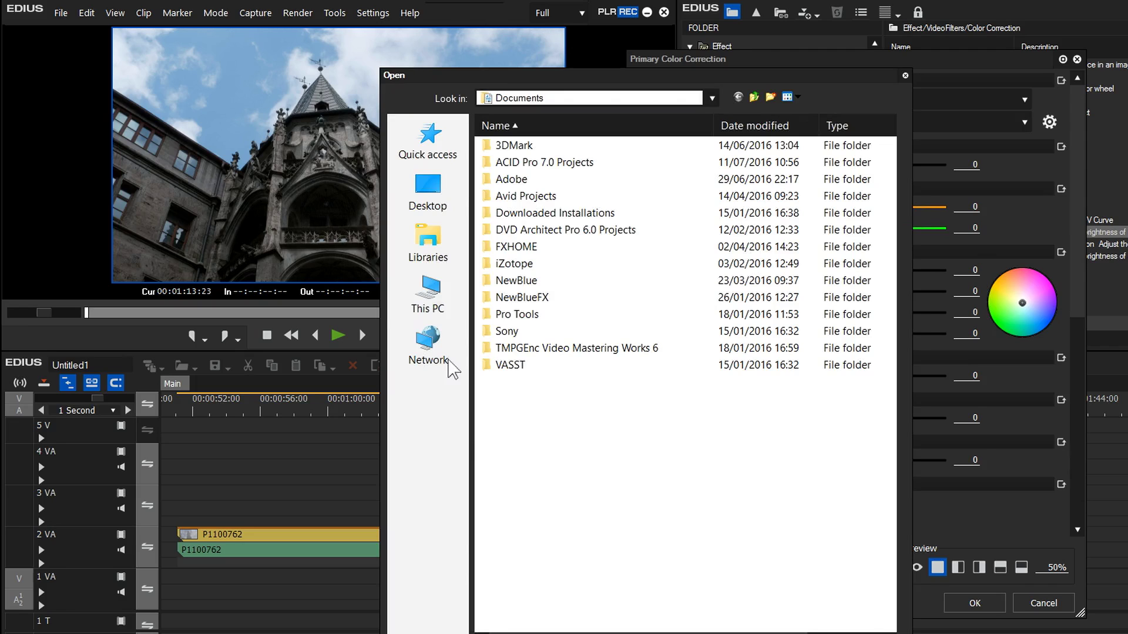
{"action": "double_click", "coordinate": [506, 263]}
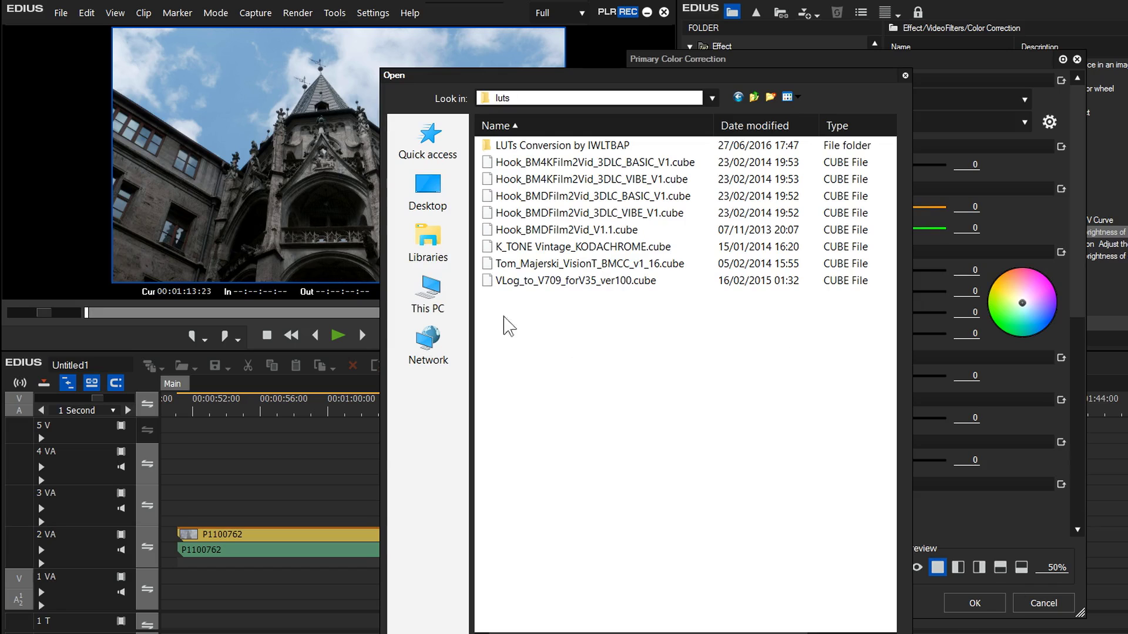
{"action": "left_click", "coordinate": [507, 283]}
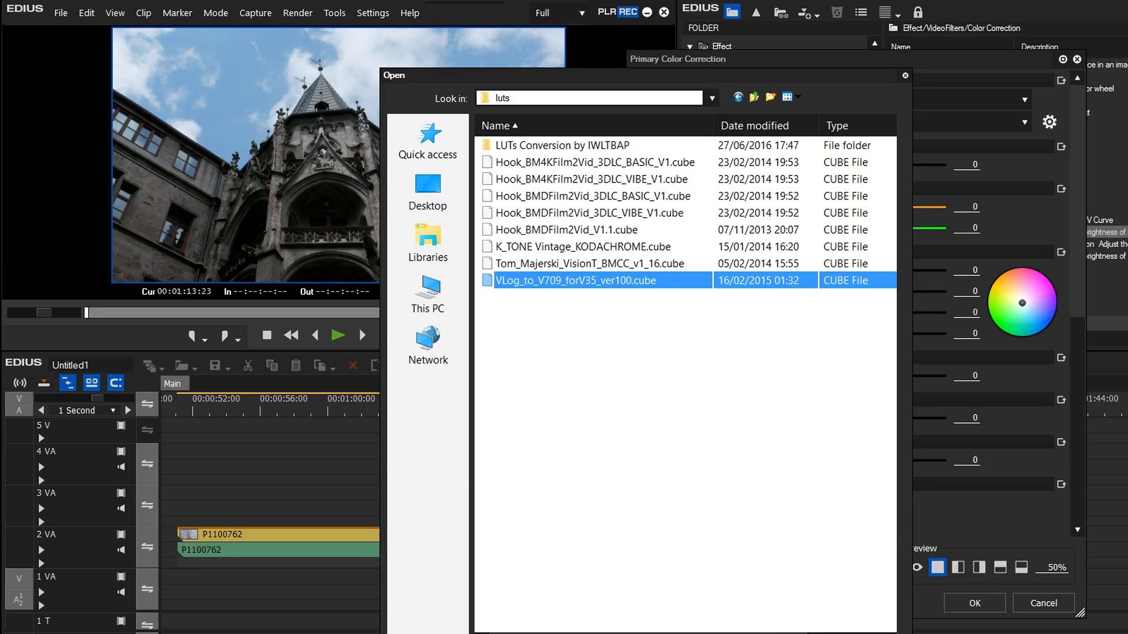
{"action": "key", "text": "Return"}
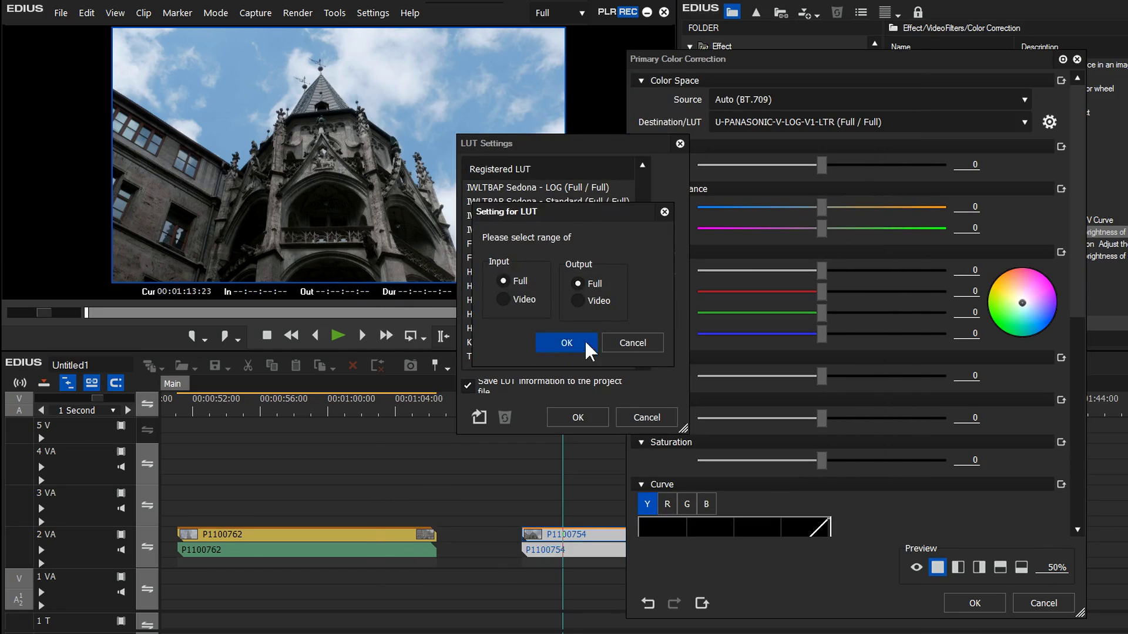
{"action": "left_click", "coordinate": [573, 343]}
{"action": "left_click", "coordinate": [586, 420]}
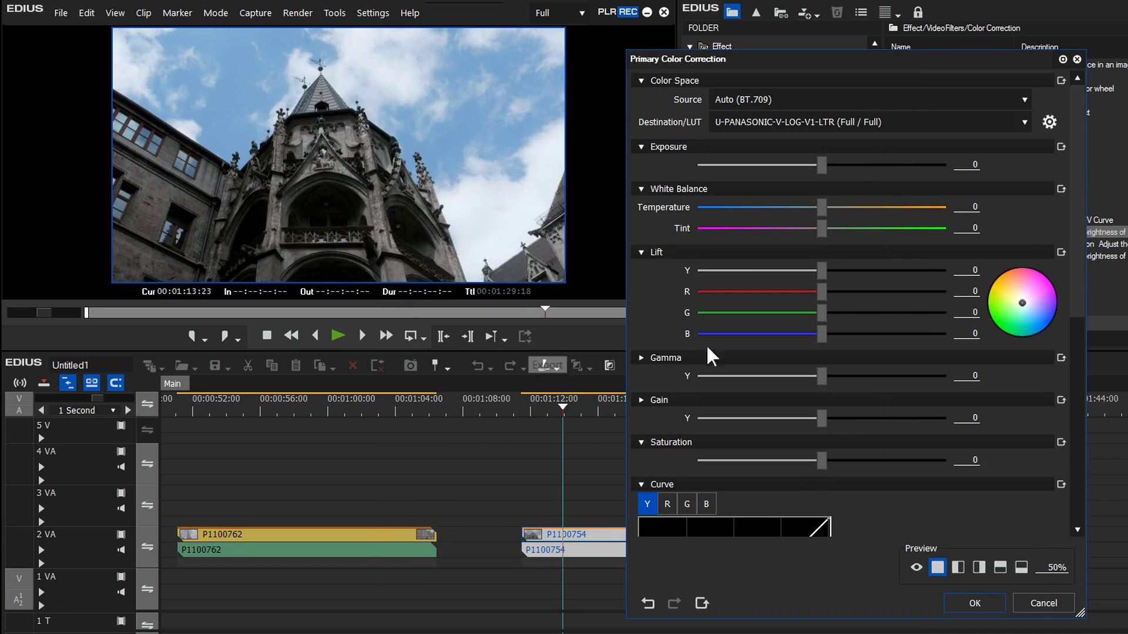
- Set the Destination/LUT to the imported VLog_to_V709_forV35_ver100 (Full / Full)
{"action": "left_click", "coordinate": [869, 123]}
{"action": "left_click", "coordinate": [875, 624]}
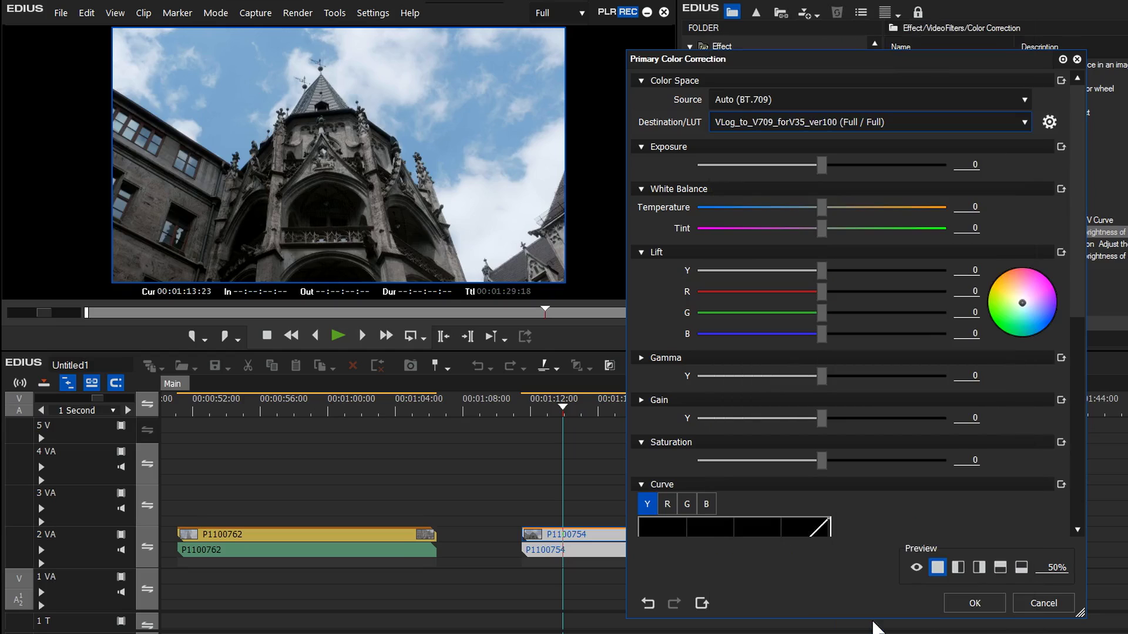
{"action": "left_click", "coordinate": [829, 127]}
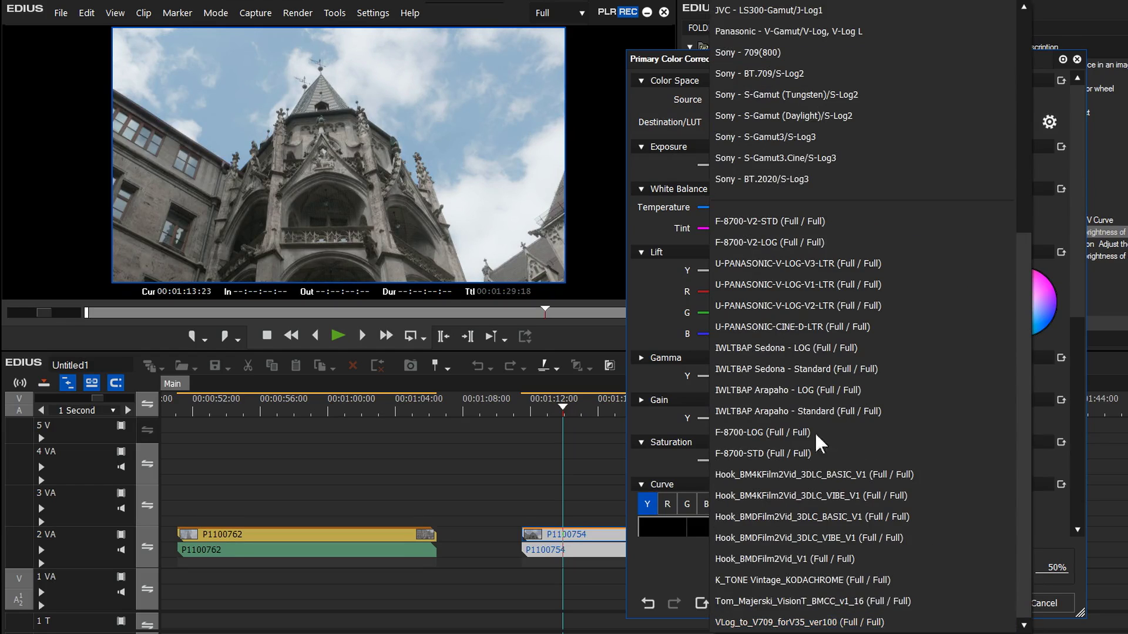
{"action": "left_click", "coordinate": [831, 617]}
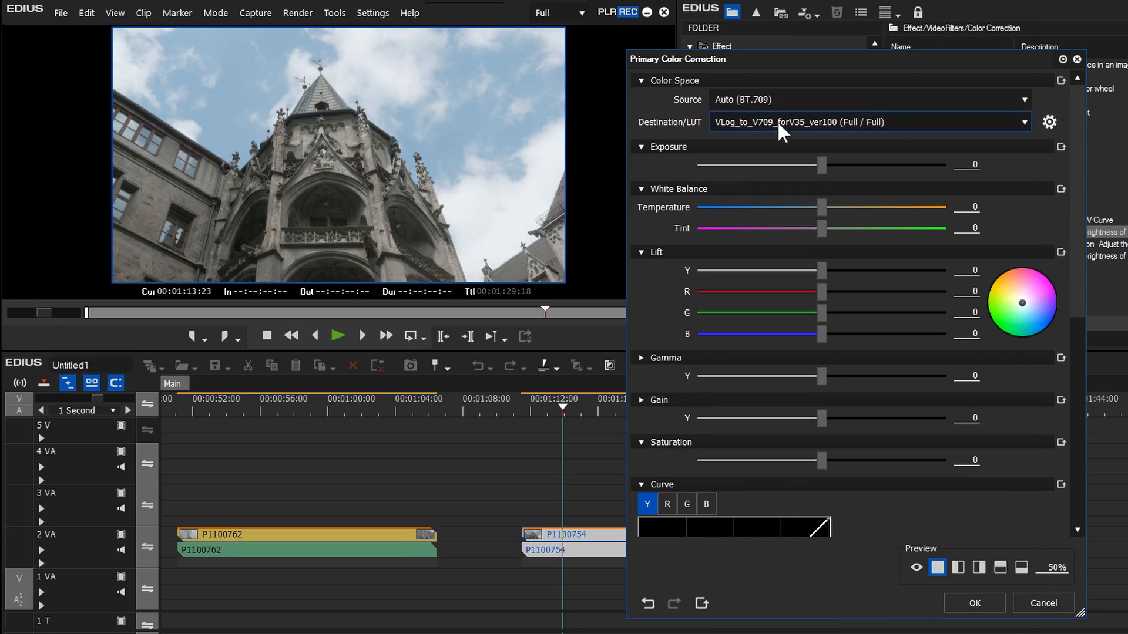
- Try the U-PANASONIC-CINE-D-LTR LUT on the clip and switch the destination to U-PANASONIC-V-LOG-V1-LTR (Full / Full)
{"action": "left_click", "coordinate": [809, 126]}
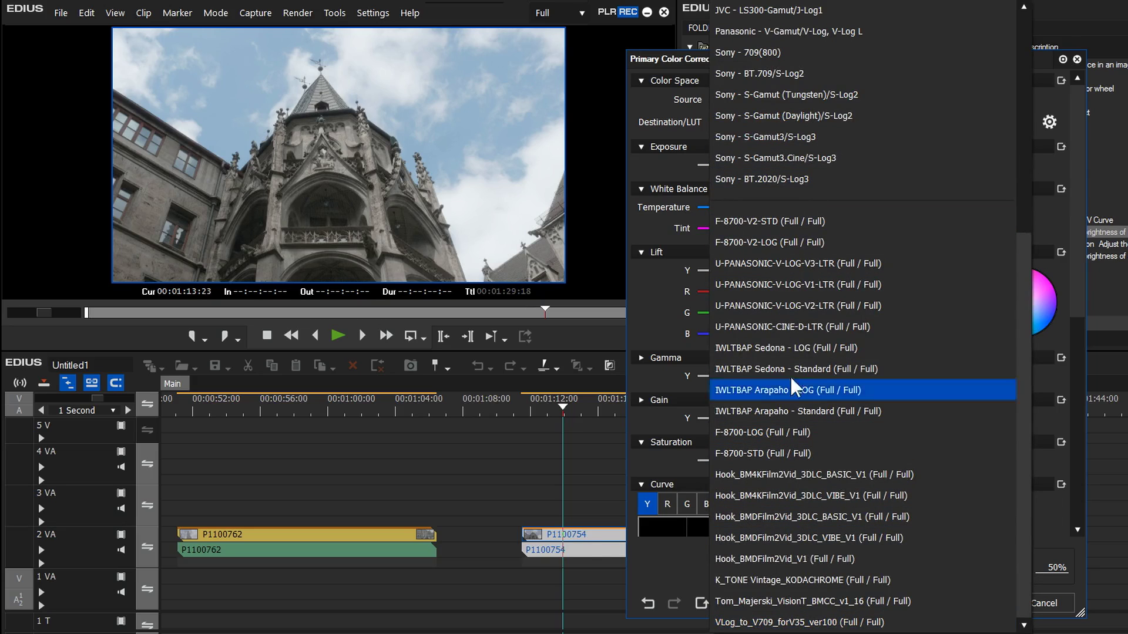
{"action": "left_click", "coordinate": [802, 328]}
{"action": "left_click", "coordinate": [806, 125]}
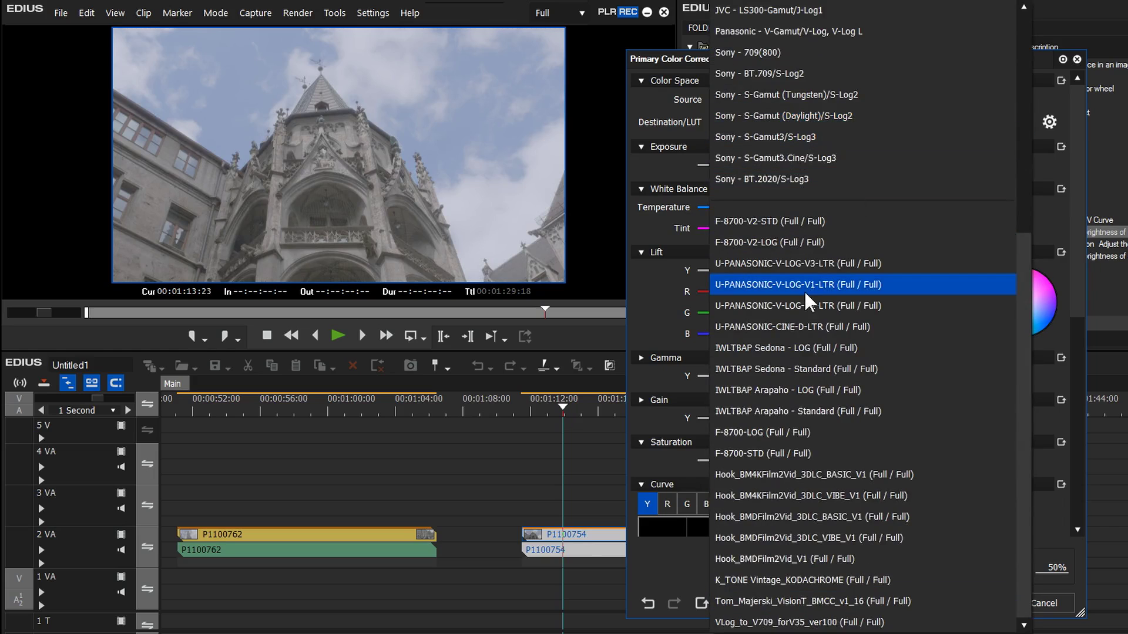
{"action": "left_click", "coordinate": [807, 293]}
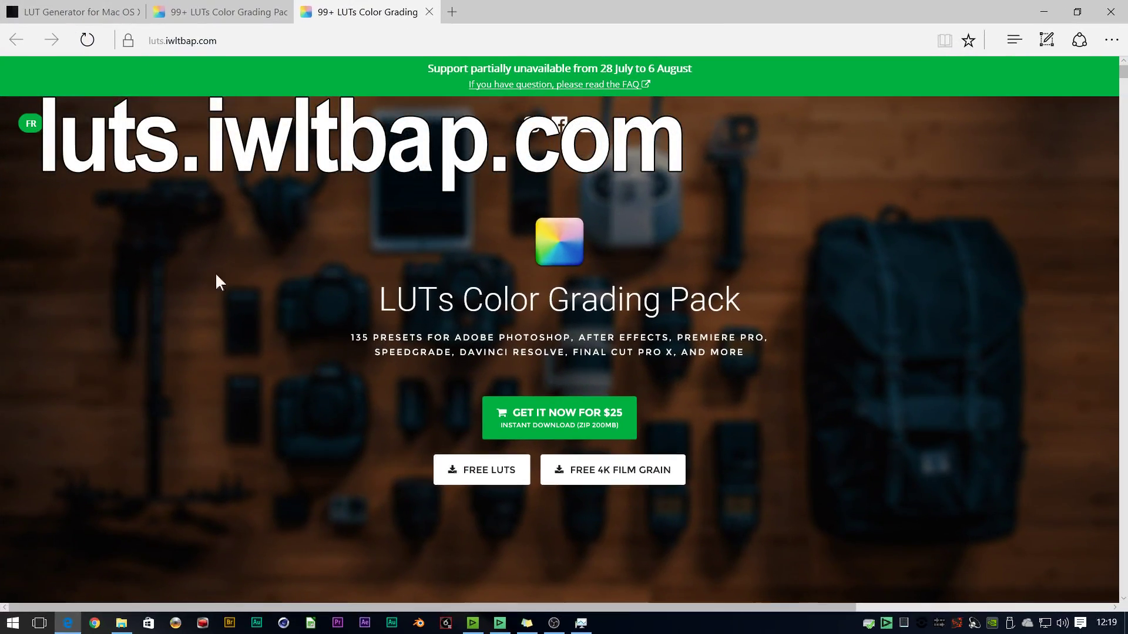
- View the free LUTs on luts.iwltbap.com and examine the Panasonic V-Log to Rec.709 files in File Explorer's CUBE UTILITY folder
{"action": "left_click", "coordinate": [490, 472]}
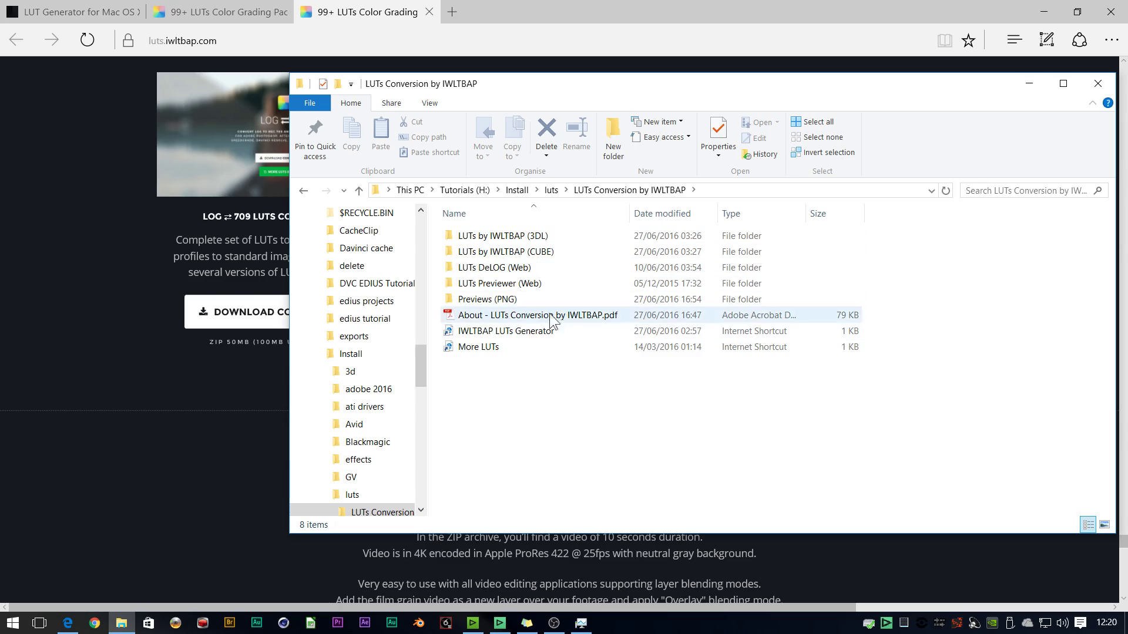
{"action": "double_click", "coordinate": [557, 255]}
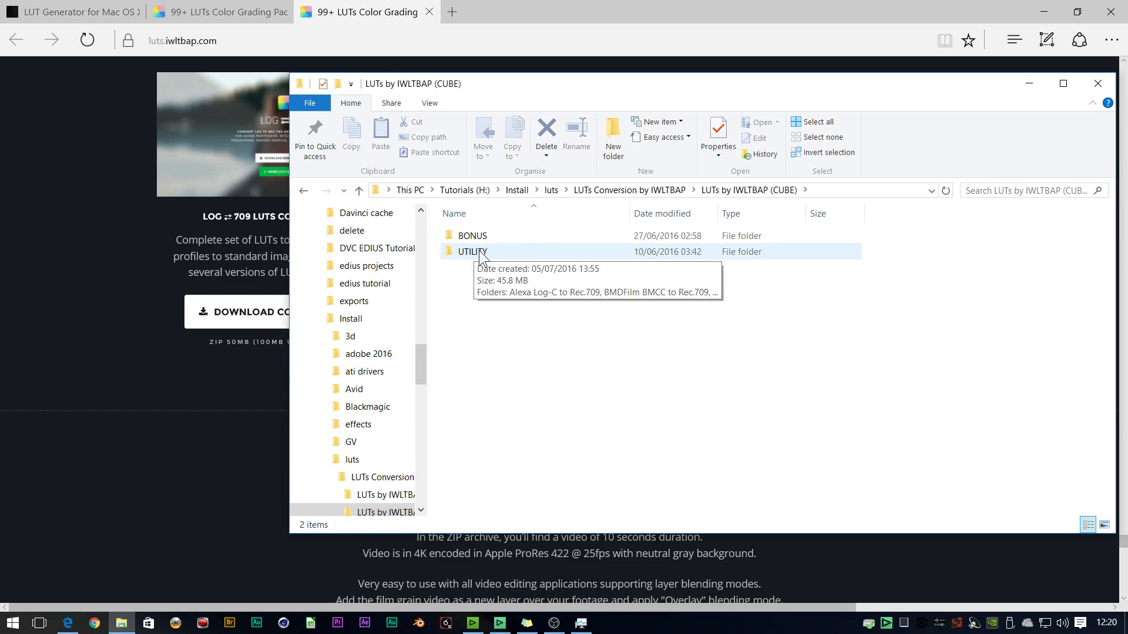
{"action": "double_click", "coordinate": [480, 254]}
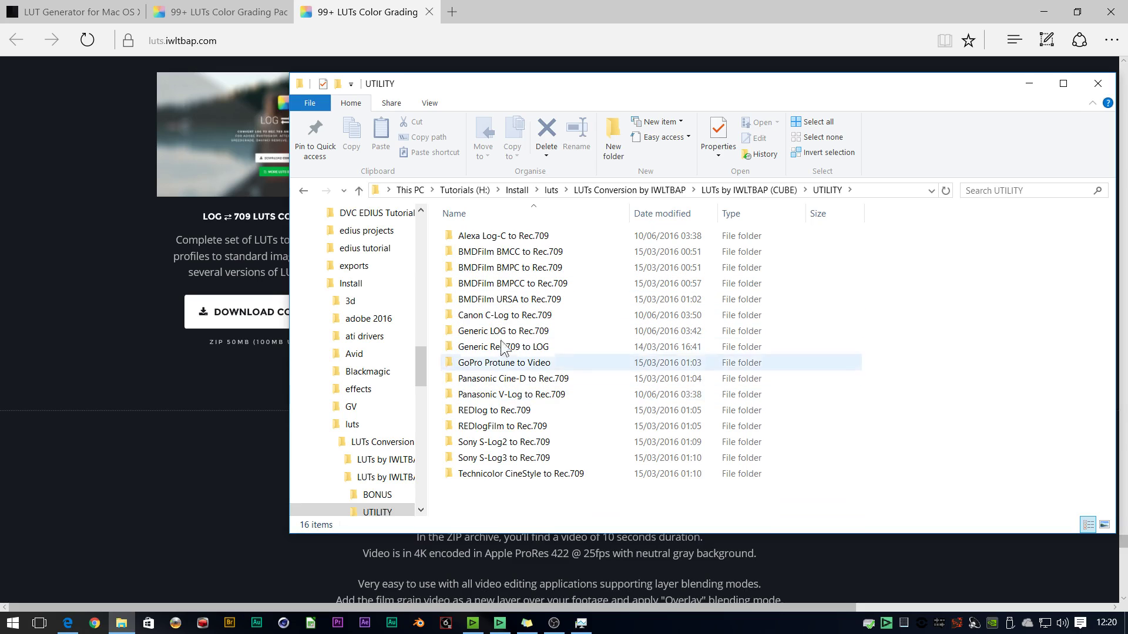
{"action": "double_click", "coordinate": [503, 394]}
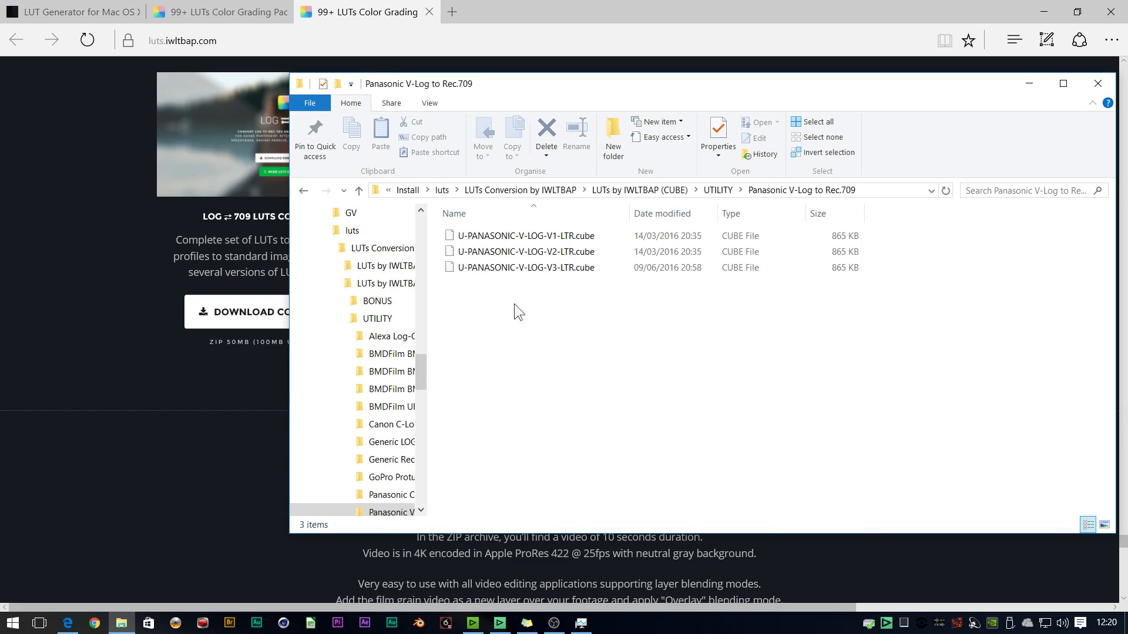
{"action": "left_click", "coordinate": [730, 190]}
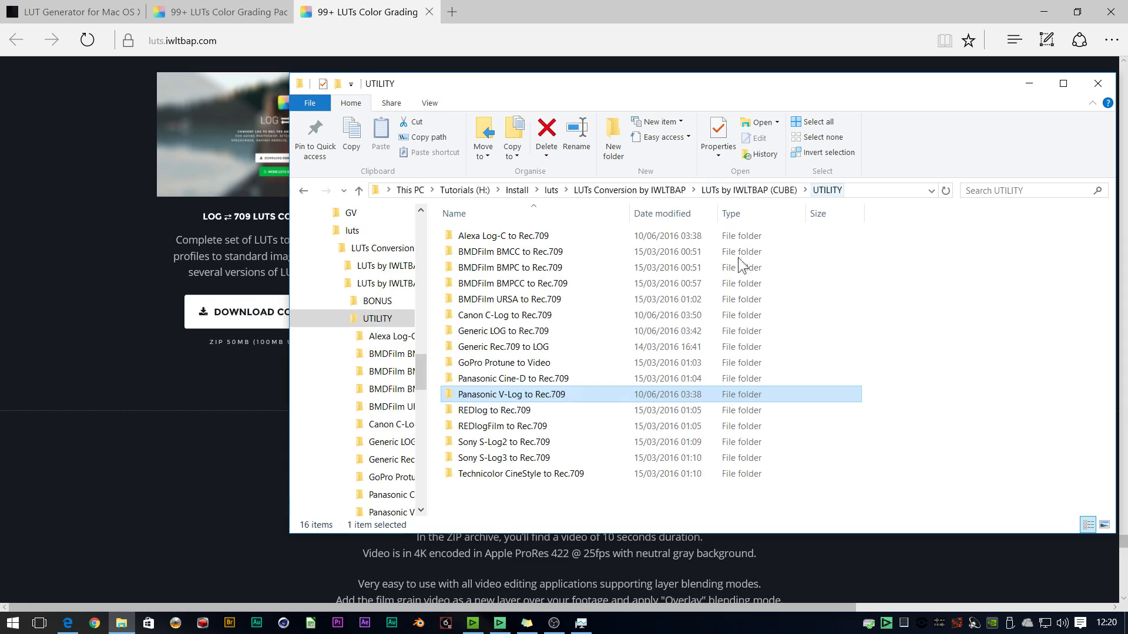
- Examine the contents of the Panasonic Cine-D to Rec.709 folder, and switch to EDIUS to view the available Destination/LUT choices
{"action": "double_click", "coordinate": [509, 381]}
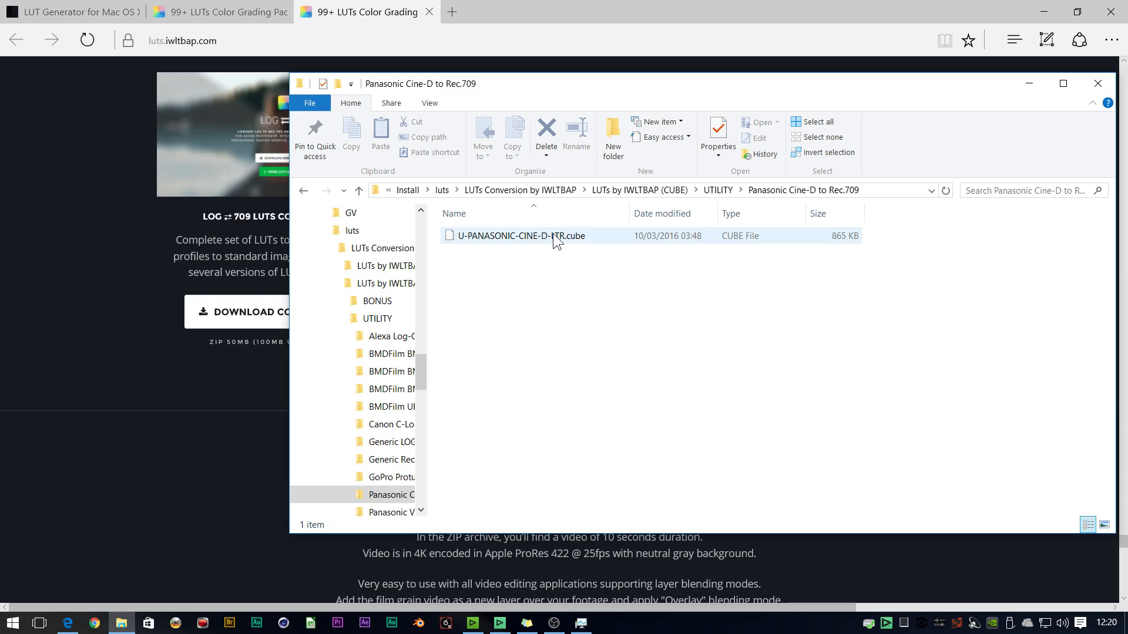
{"action": "left_click", "coordinate": [718, 190]}
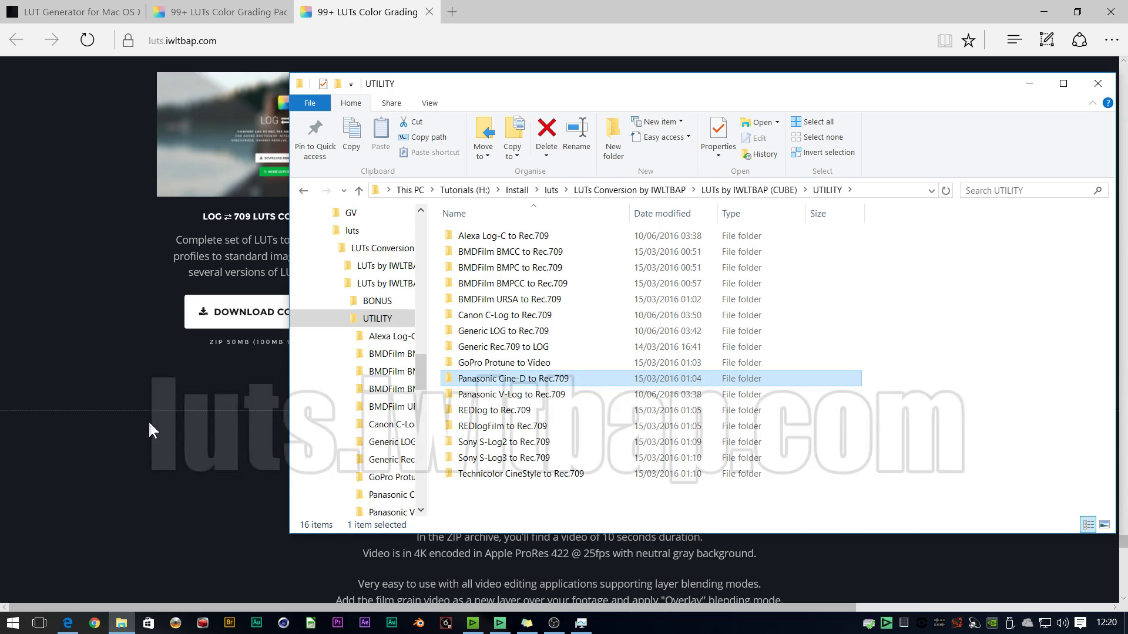
{"action": "left_click", "coordinate": [148, 420]}
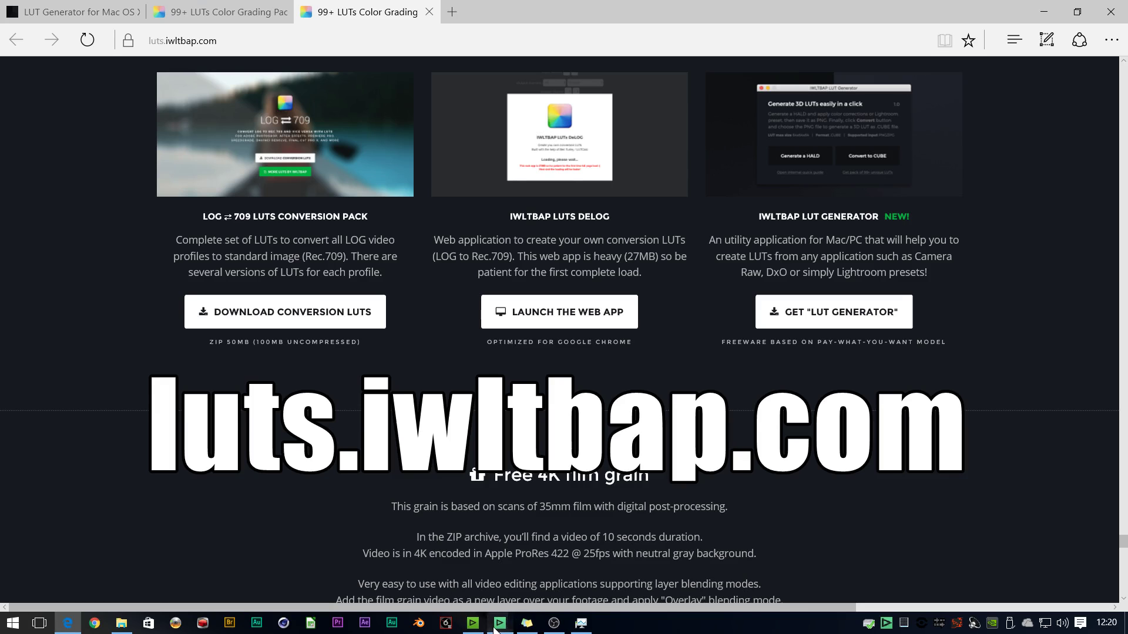
{"action": "left_click", "coordinate": [498, 624]}
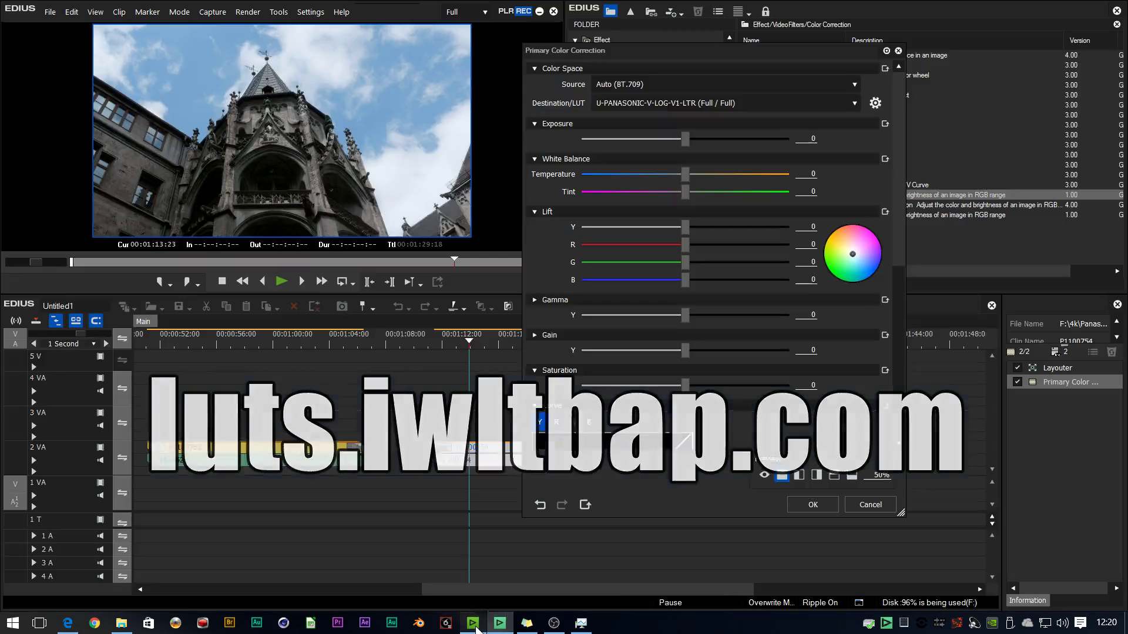
{"action": "left_click", "coordinate": [855, 100]}
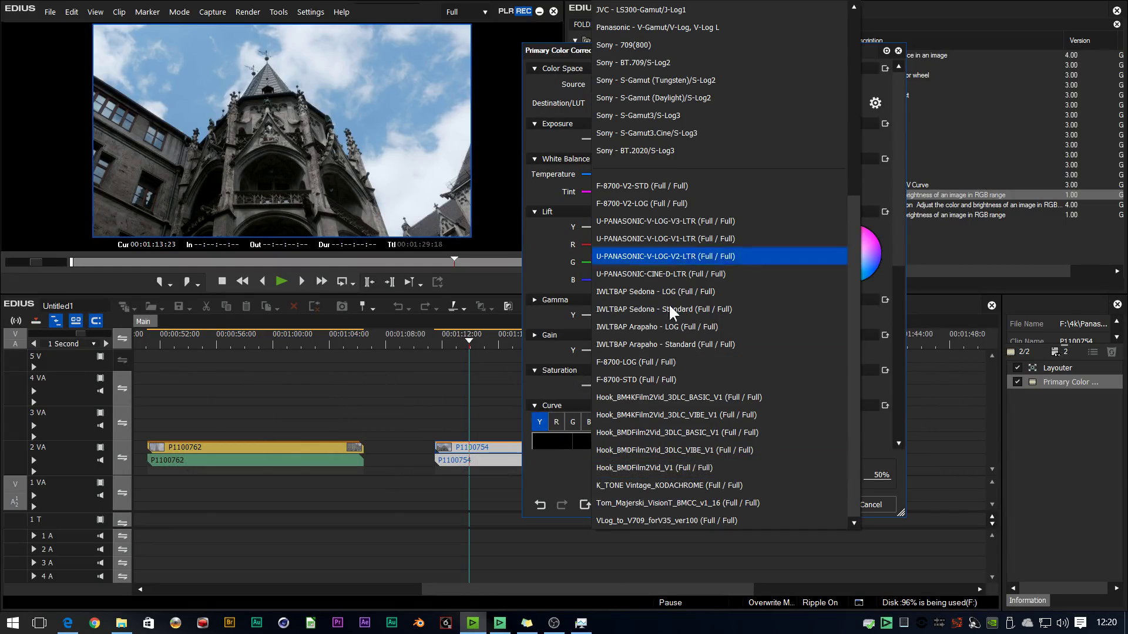
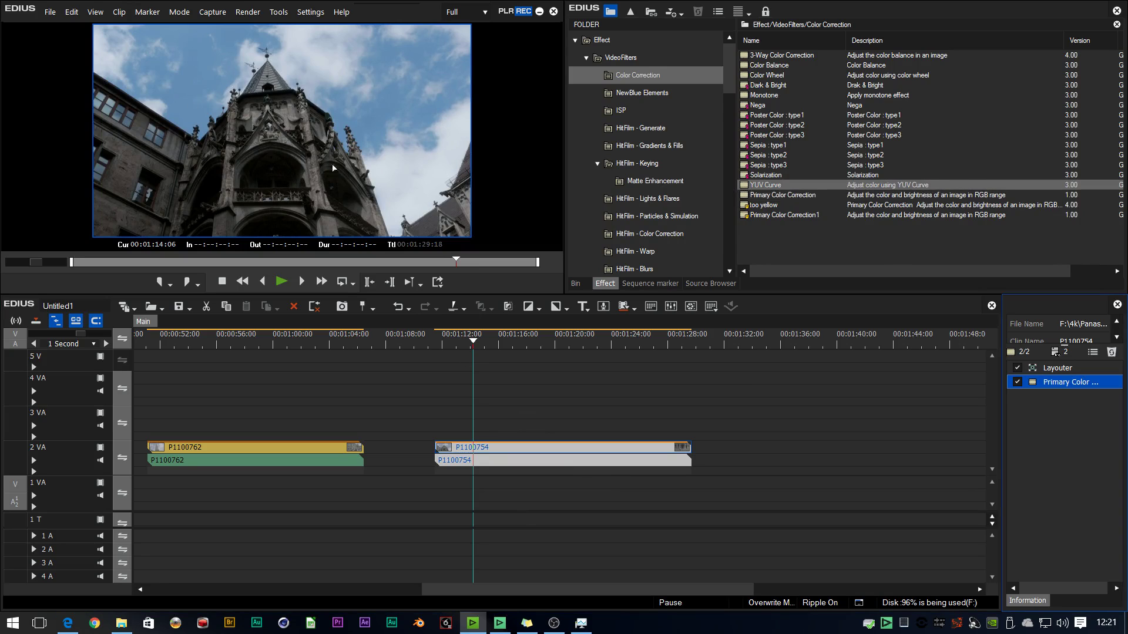
- Add a second Primary Color Correction filter to clip P1100754 with its Destination/LUT set to F-8700-STD (Full / Full)
{"action": "left_click_drag", "start_coordinate": [764, 195], "coordinate": [646, 455]}
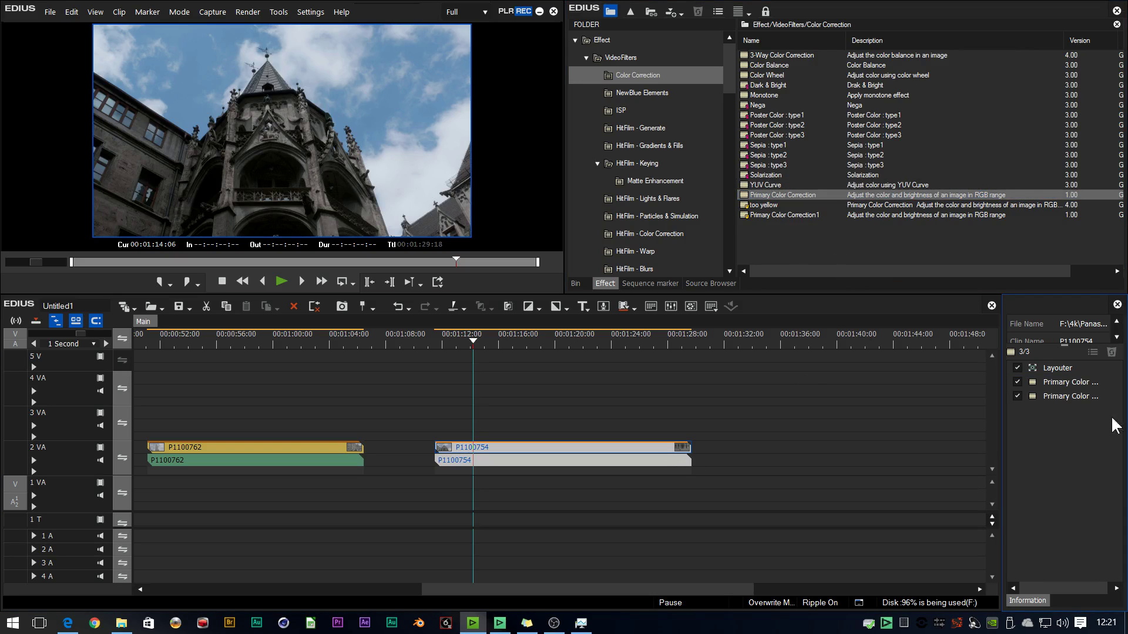
{"action": "left_click", "coordinate": [1051, 396]}
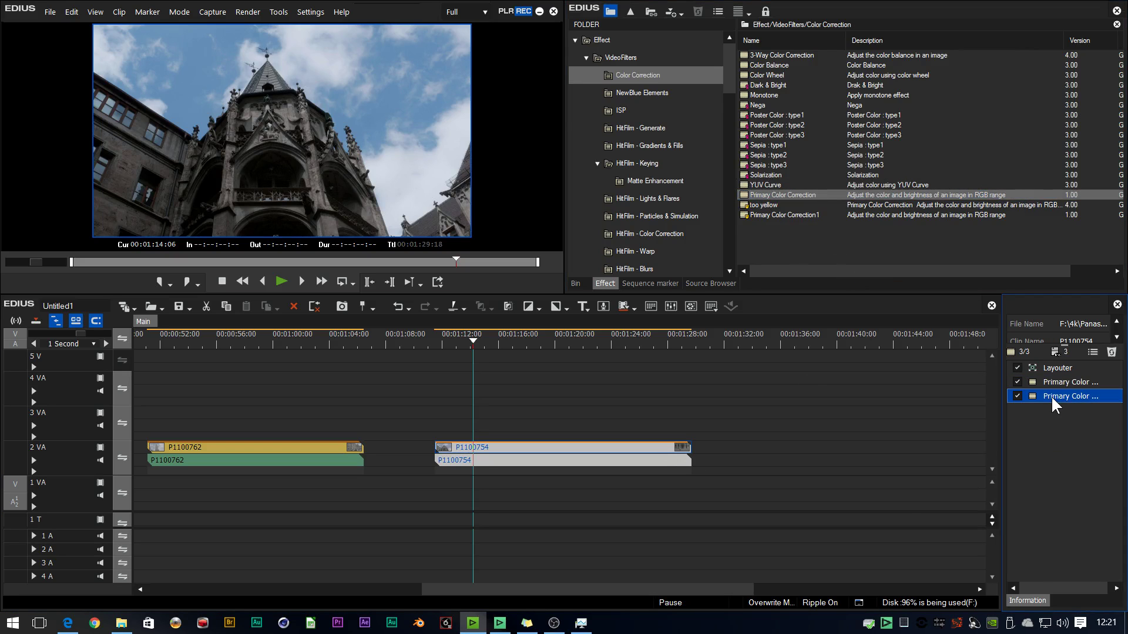
{"action": "double_click", "coordinate": [1052, 396]}
{"action": "left_click", "coordinate": [632, 103]}
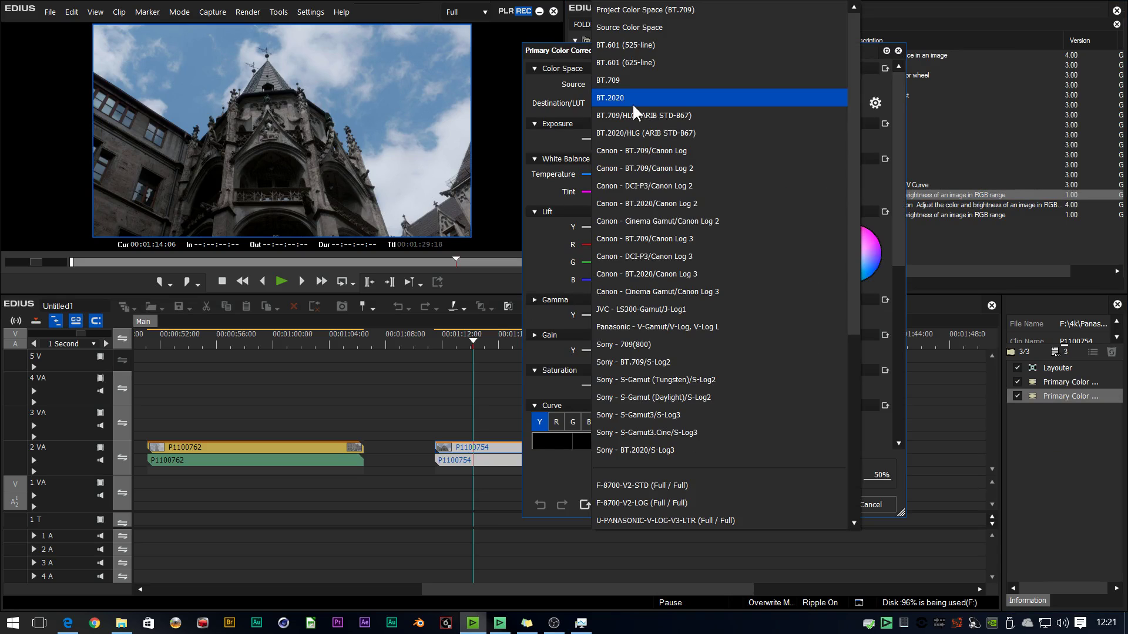
{"action": "left_click_drag", "start_coordinate": [853, 223], "coordinate": [859, 417]}
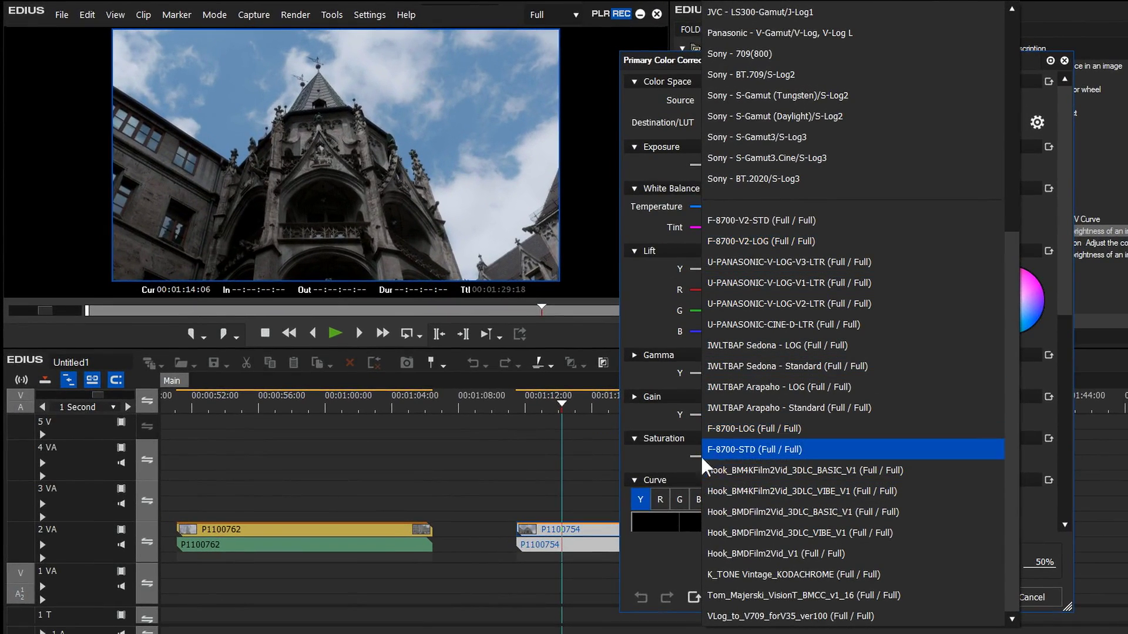
{"action": "left_click", "coordinate": [733, 464]}
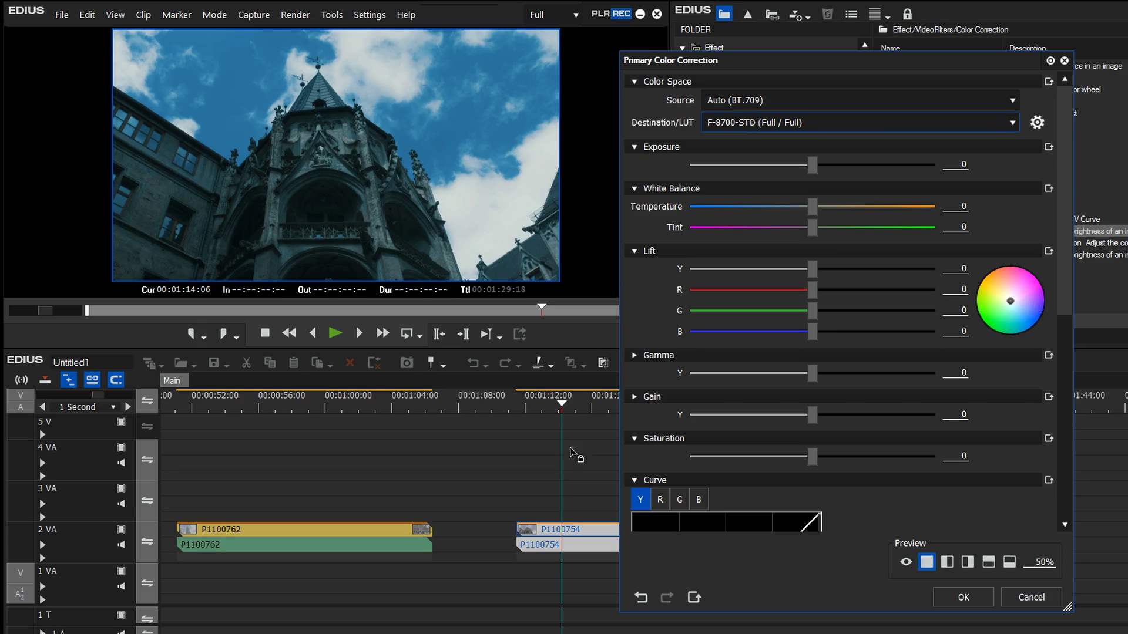
{"action": "mouse_move", "coordinate": [570, 408]}
{"action": "left_mouse_down"}
{"action": "mouse_move", "coordinate": [584, 404]}
{"action": "mouse_move", "coordinate": [565, 411]}
{"action": "left_mouse_up"}
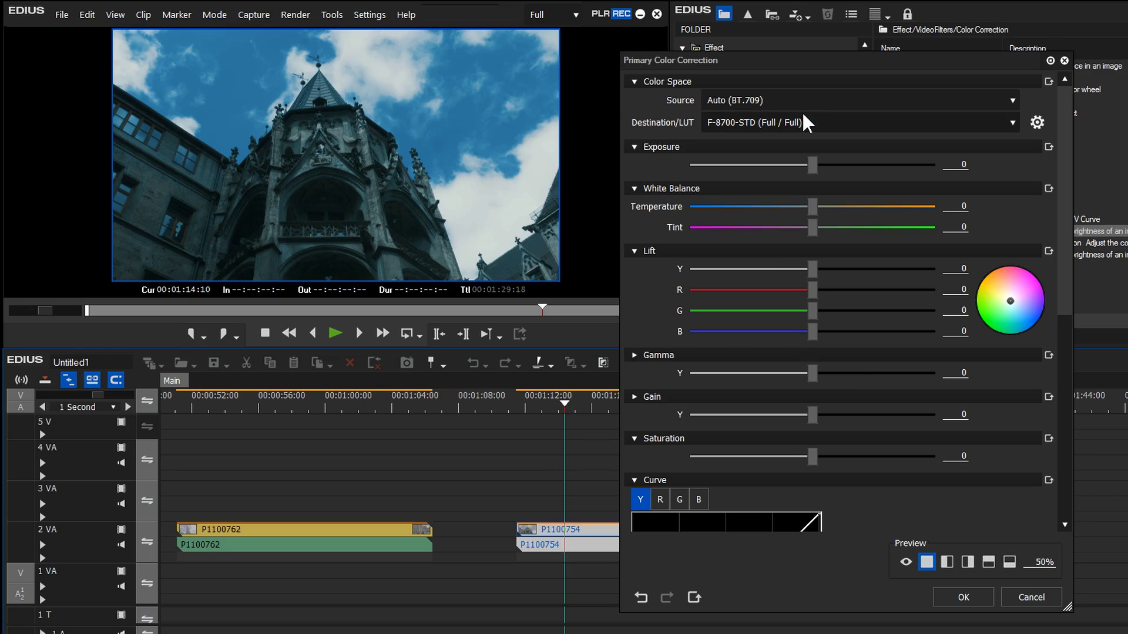
{"action": "left_click", "coordinate": [575, 408]}
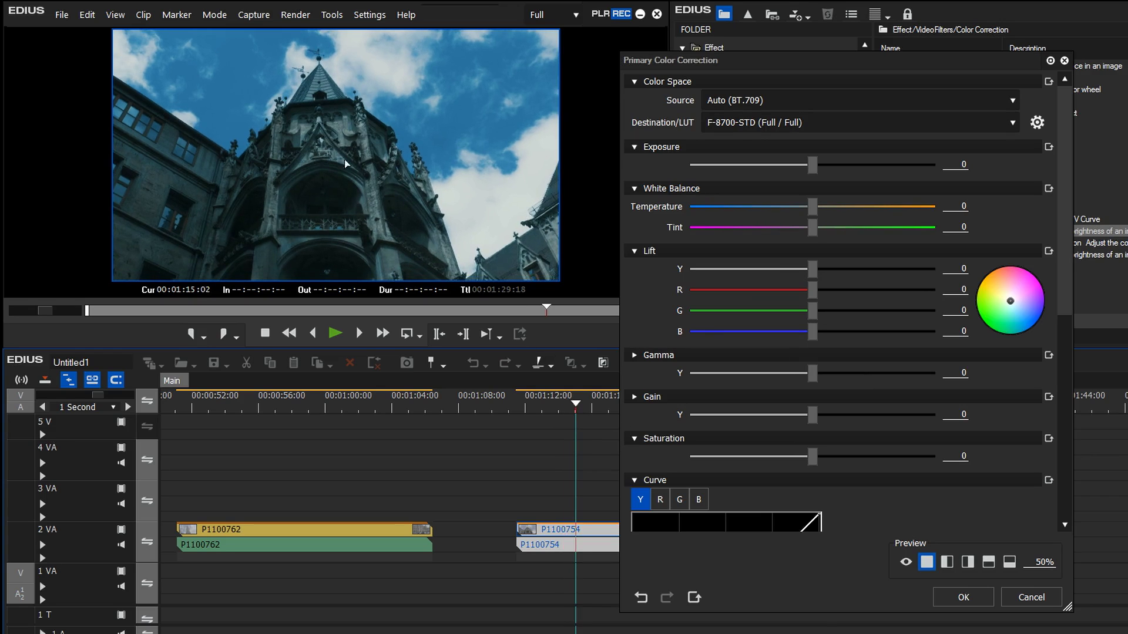
{"action": "left_click_drag", "start_coordinate": [597, 403], "coordinate": [562, 422]}
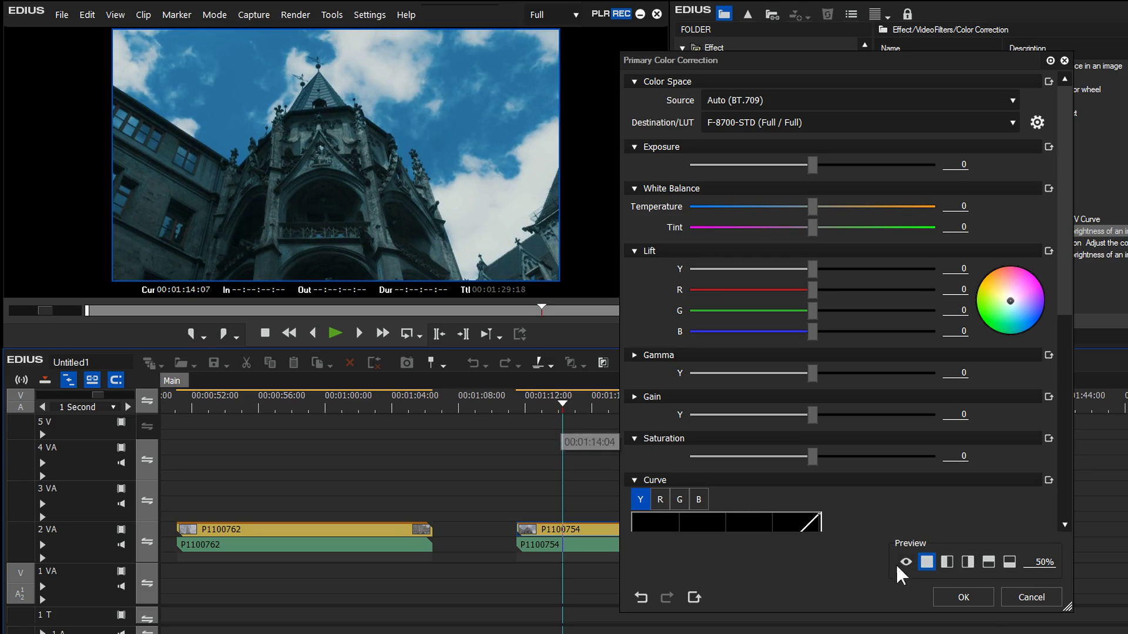
{"action": "left_click", "coordinate": [964, 598]}
- Play the graded clip P1100754 and review the fountain clips at the start of the Main timeline
{"action": "left_click", "coordinate": [536, 405]}
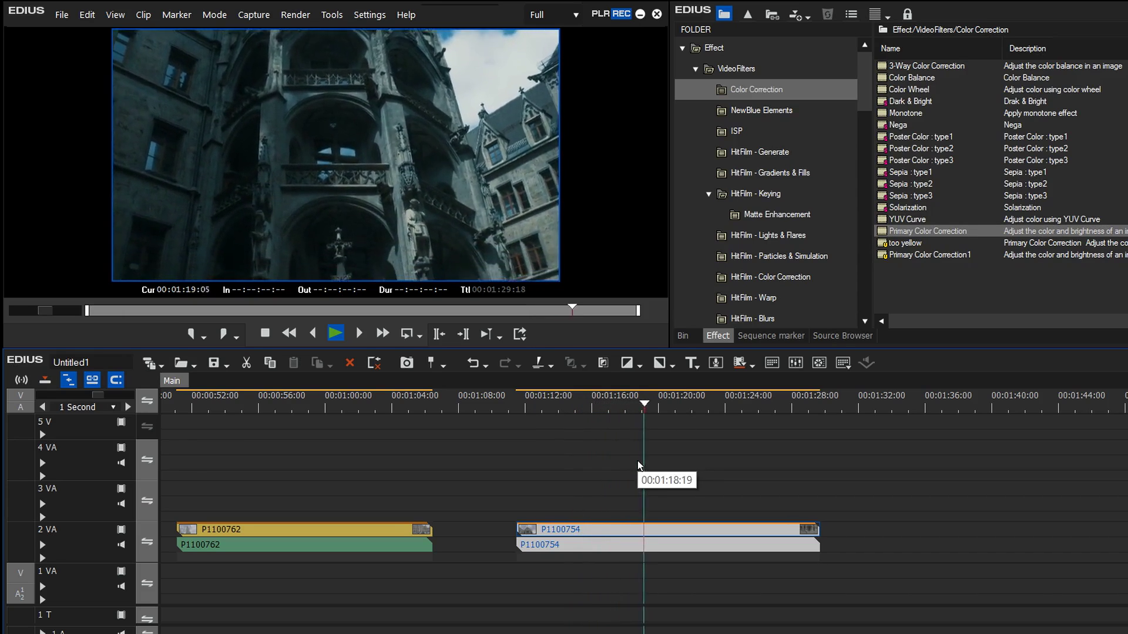
{"action": "key", "text": "space"}
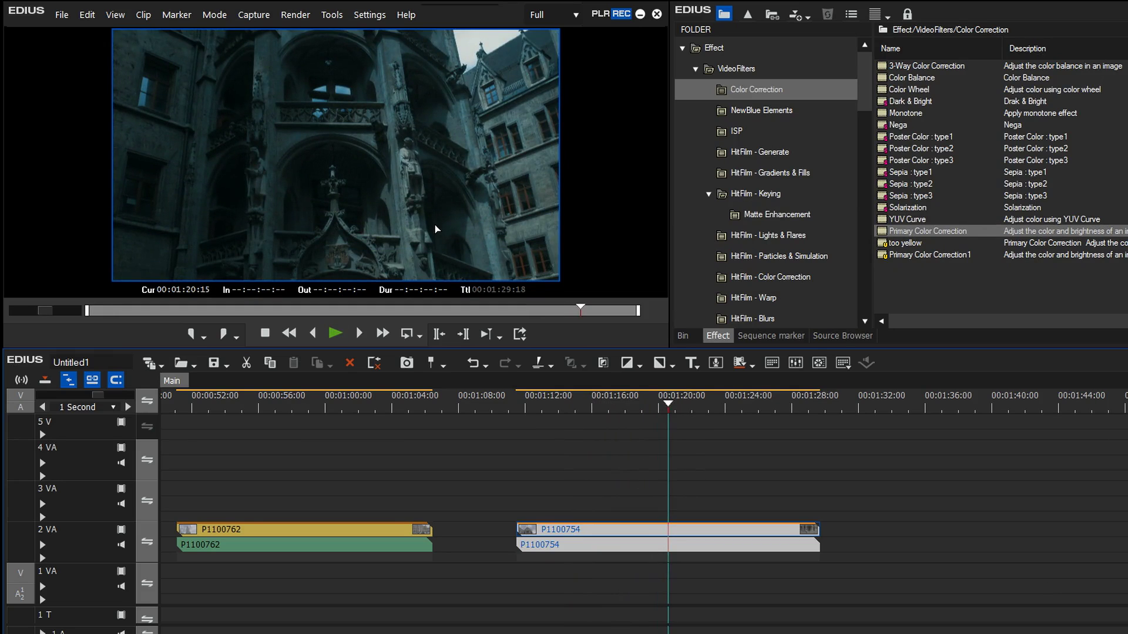
{"action": "scroll", "coordinate": [647, 497], "scroll_direction": "left", "scroll_amount": 10}
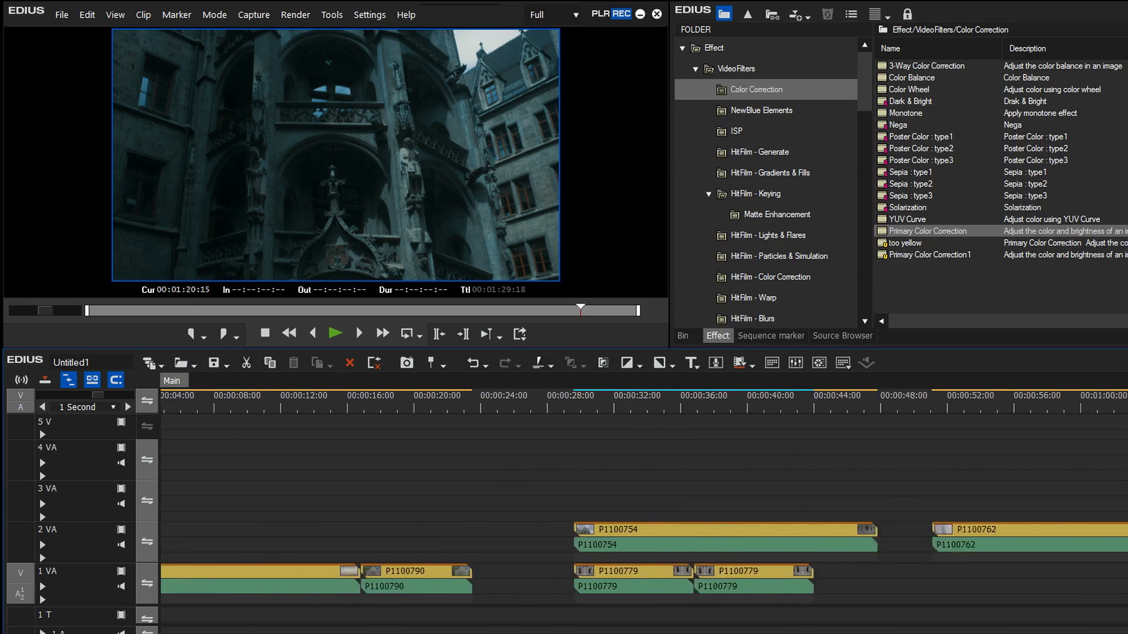
{"action": "left_click", "coordinate": [233, 405]}
{"action": "left_click_drag", "start_coordinate": [235, 406], "coordinate": [421, 466]}
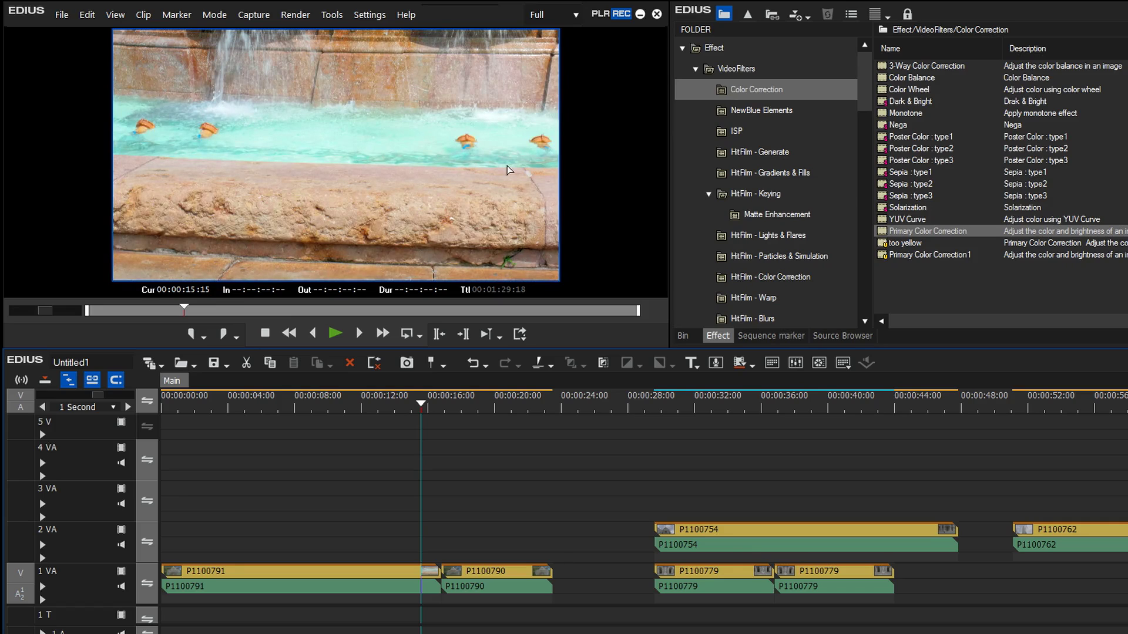
{"action": "left_click_drag", "start_coordinate": [917, 235], "coordinate": [411, 588]}
- Create a new sequence and place the Main sequence at the start of its 1 VA track
{"action": "left_click", "coordinate": [149, 365]}
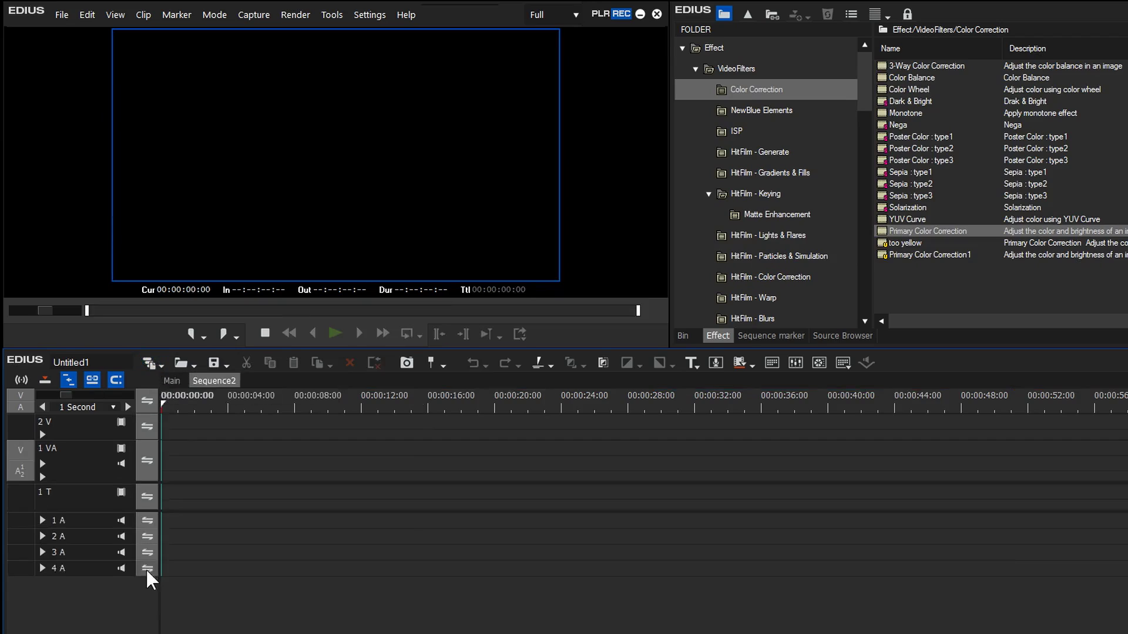
{"action": "left_click", "coordinate": [684, 335]}
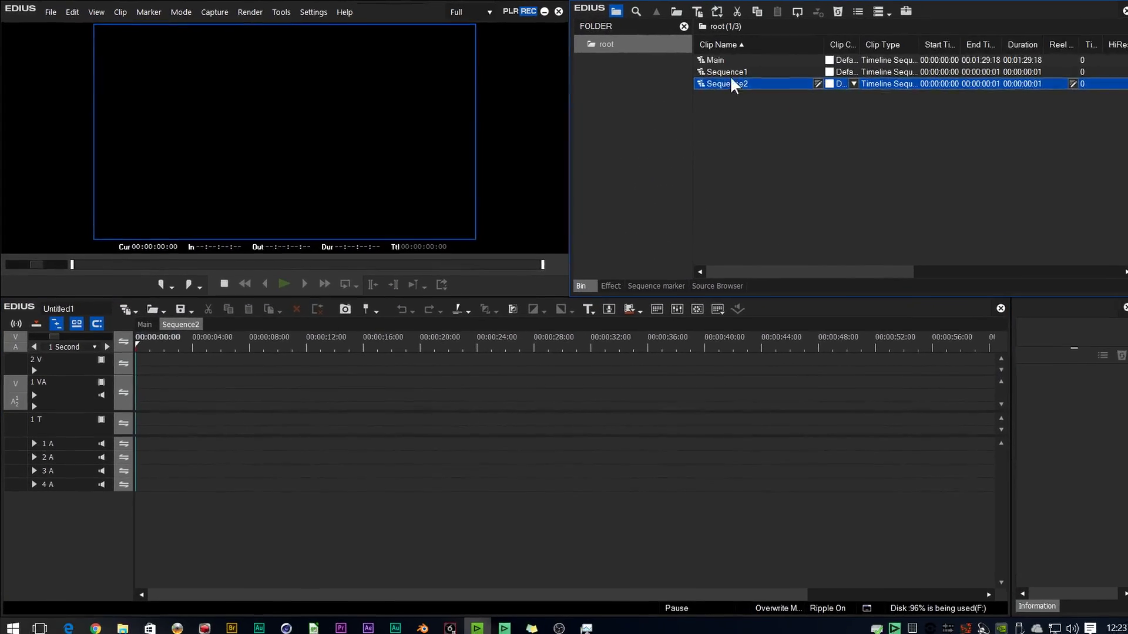
{"action": "left_click", "coordinate": [738, 64]}
{"action": "left_click_drag", "start_coordinate": [738, 64], "coordinate": [136, 387]}
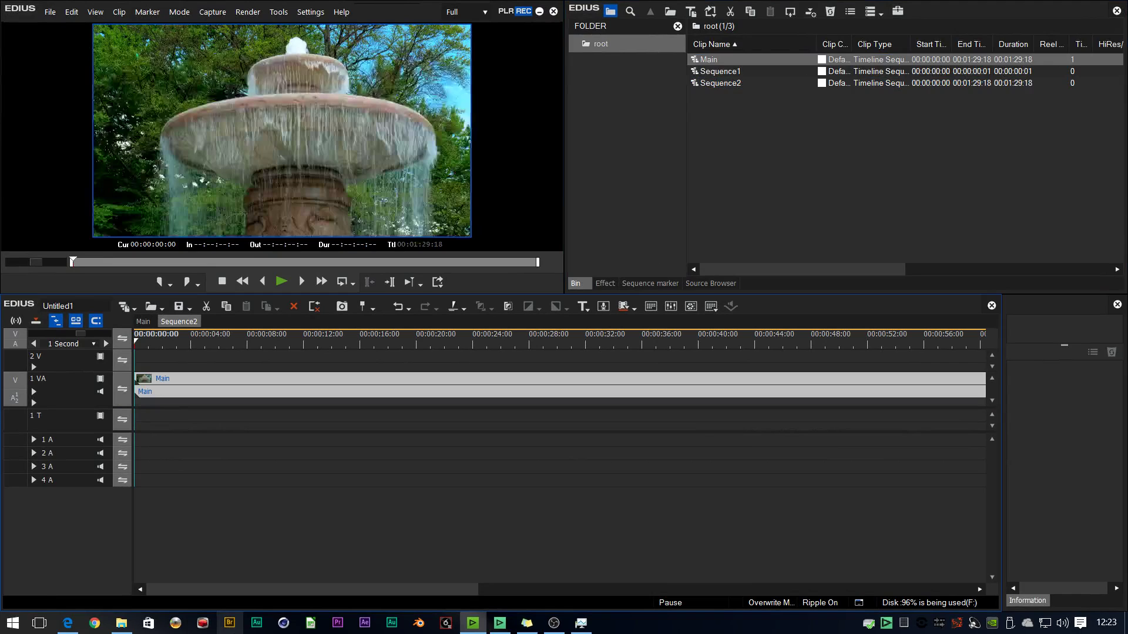
- Apply Primary Color Correction to the nested Main clip with F-8700-STD (Full / Full) as the Destination/LUT
{"action": "left_click", "coordinate": [605, 284]}
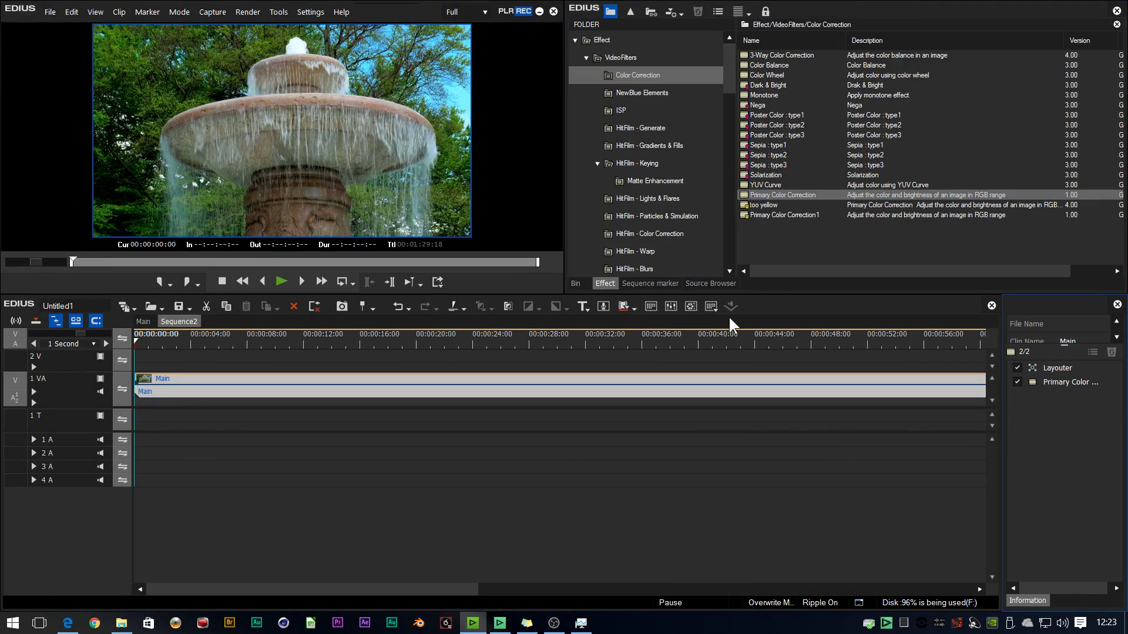
{"action": "double_click", "coordinate": [1056, 378]}
{"action": "left_click", "coordinate": [634, 103]}
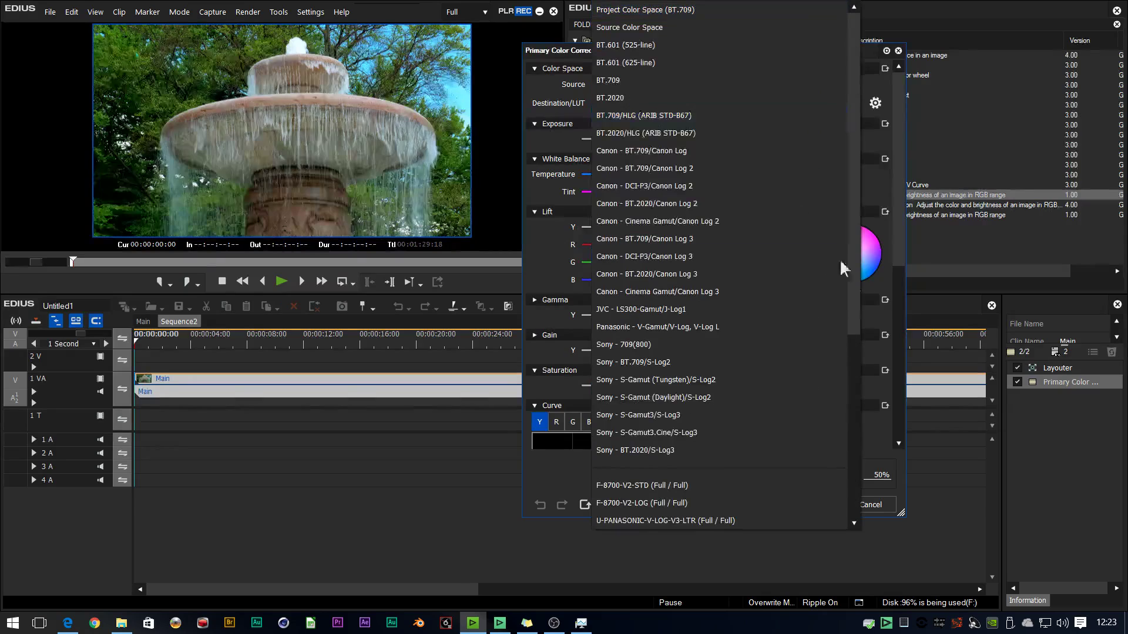
{"action": "left_click_drag", "start_coordinate": [856, 316], "coordinate": [834, 437]}
{"action": "left_click", "coordinate": [637, 467]}
{"action": "left_click", "coordinate": [813, 509]}
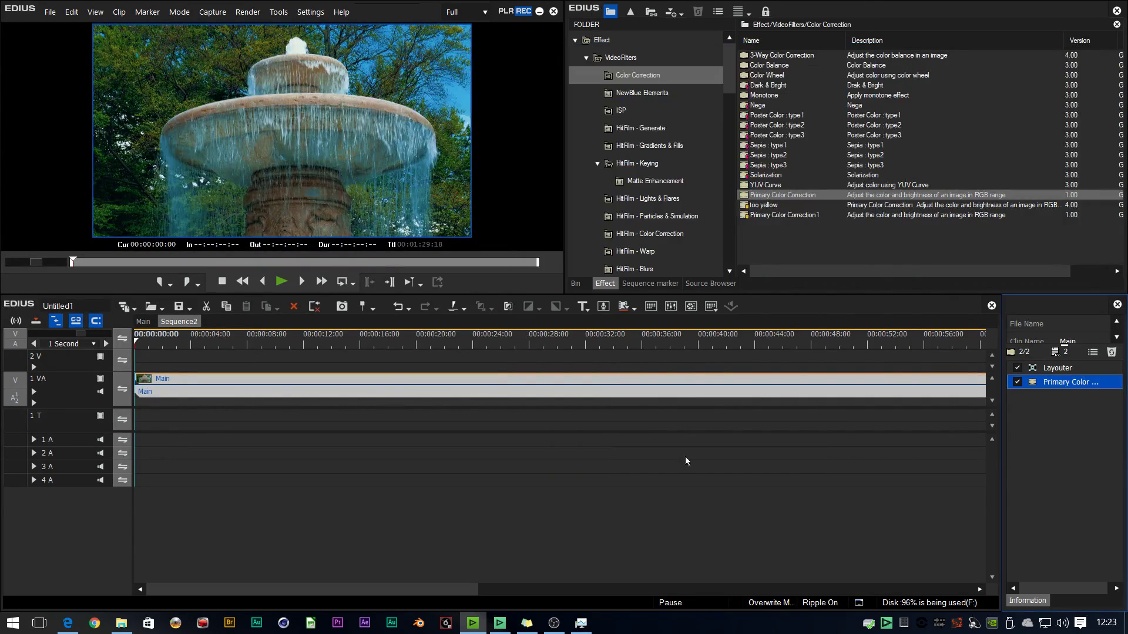
- Compare the fountain shots in the Main sequence with the same frames of the graded nested clip in Sequence2
{"action": "left_click_drag", "start_coordinate": [332, 339], "coordinate": [282, 355]}
{"action": "left_click", "coordinate": [143, 322]}
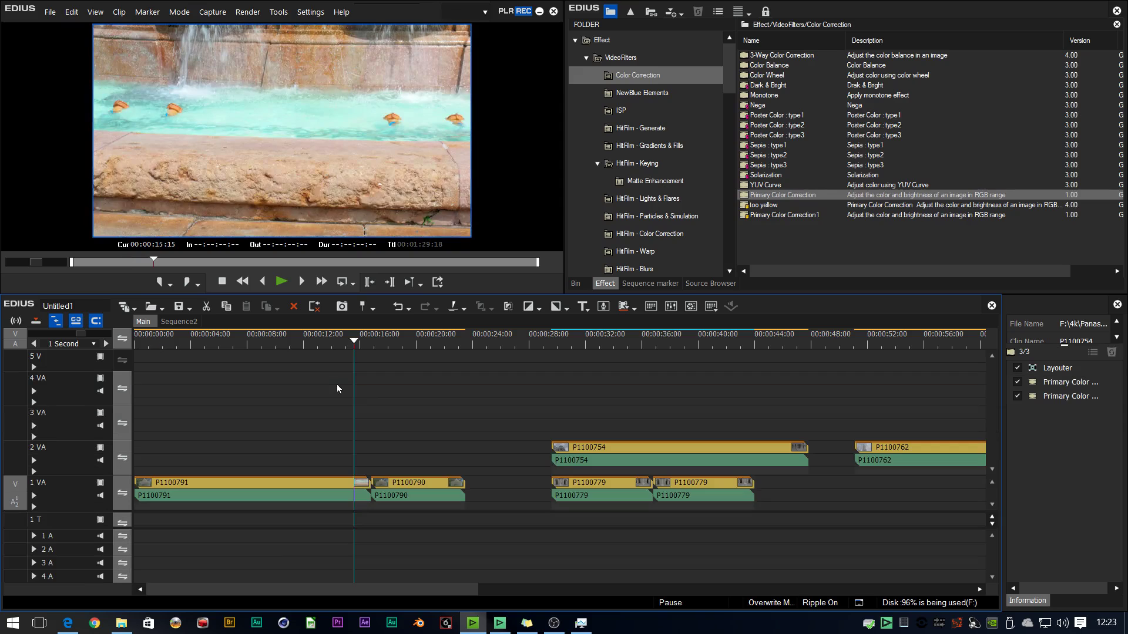
{"action": "left_click_drag", "start_coordinate": [352, 342], "coordinate": [245, 347]}
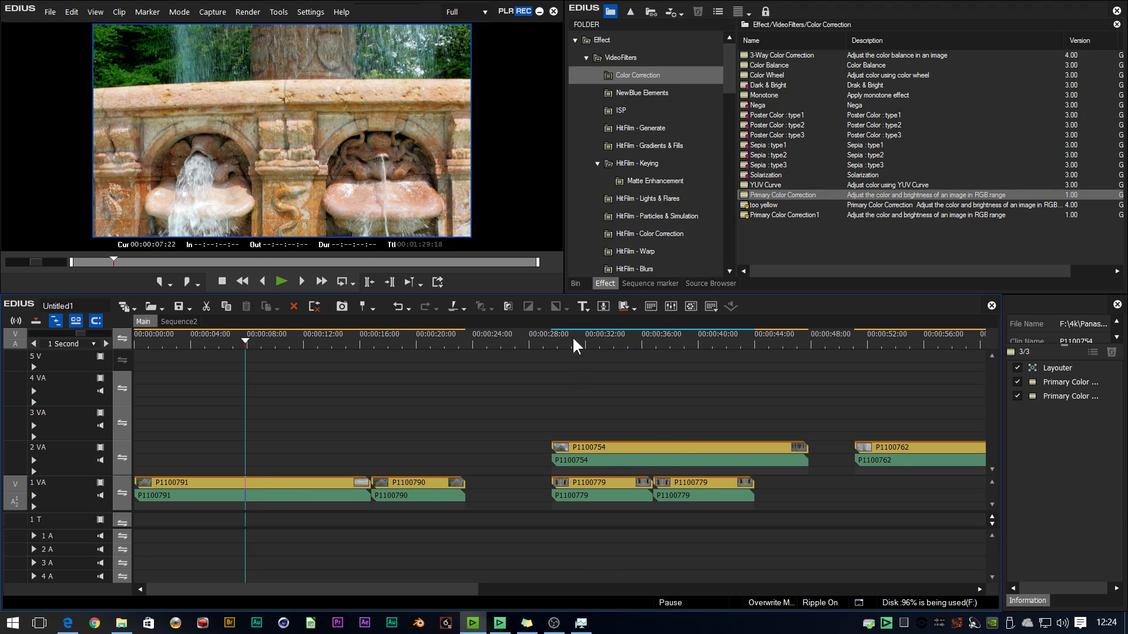
{"action": "mouse_move", "coordinate": [602, 341]}
{"action": "left_mouse_down"}
{"action": "mouse_move", "coordinate": [780, 342]}
{"action": "mouse_move", "coordinate": [606, 342]}
{"action": "left_mouse_up"}
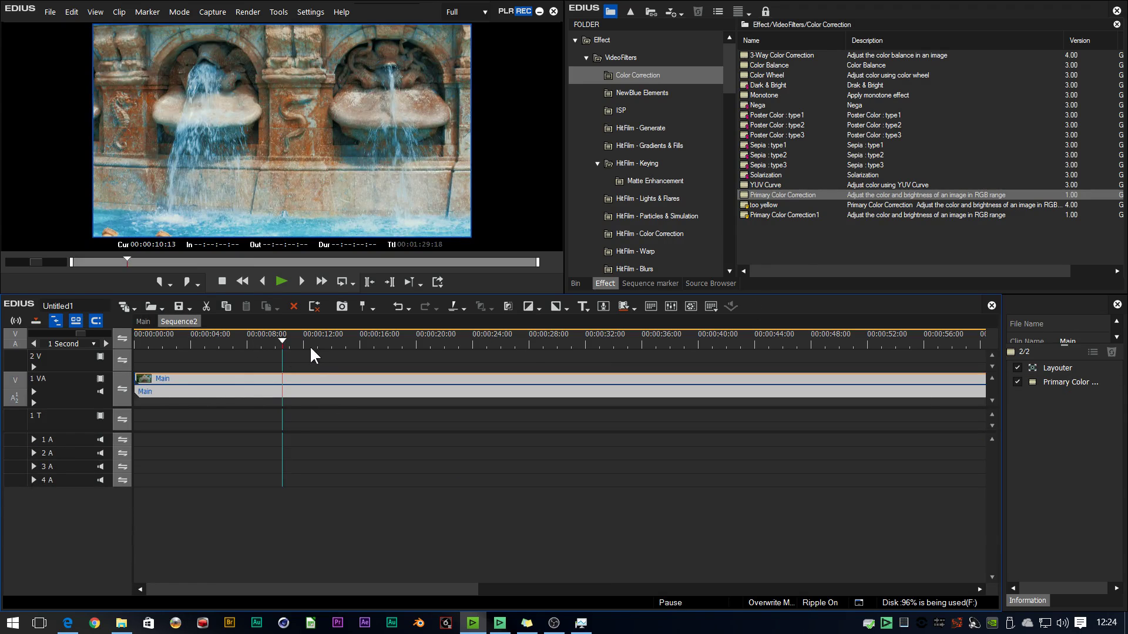
{"action": "left_click_drag", "start_coordinate": [311, 349], "coordinate": [246, 349]}
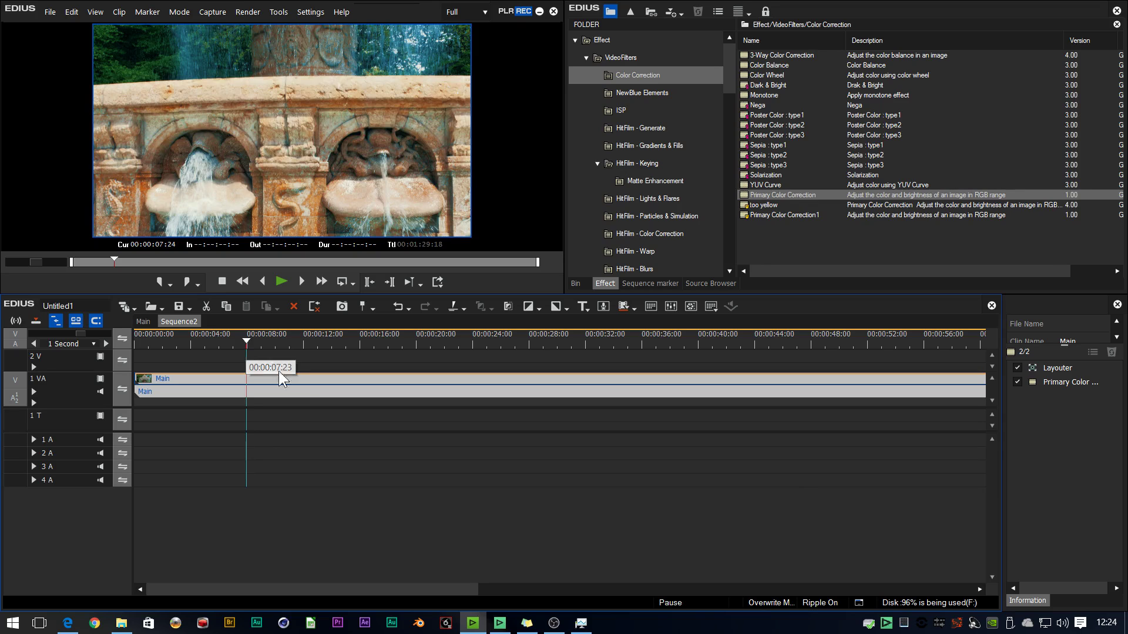
- Check the Primary Color Correction settings of the nested Main clip and delete that filter
{"action": "double_click", "coordinate": [1061, 382]}
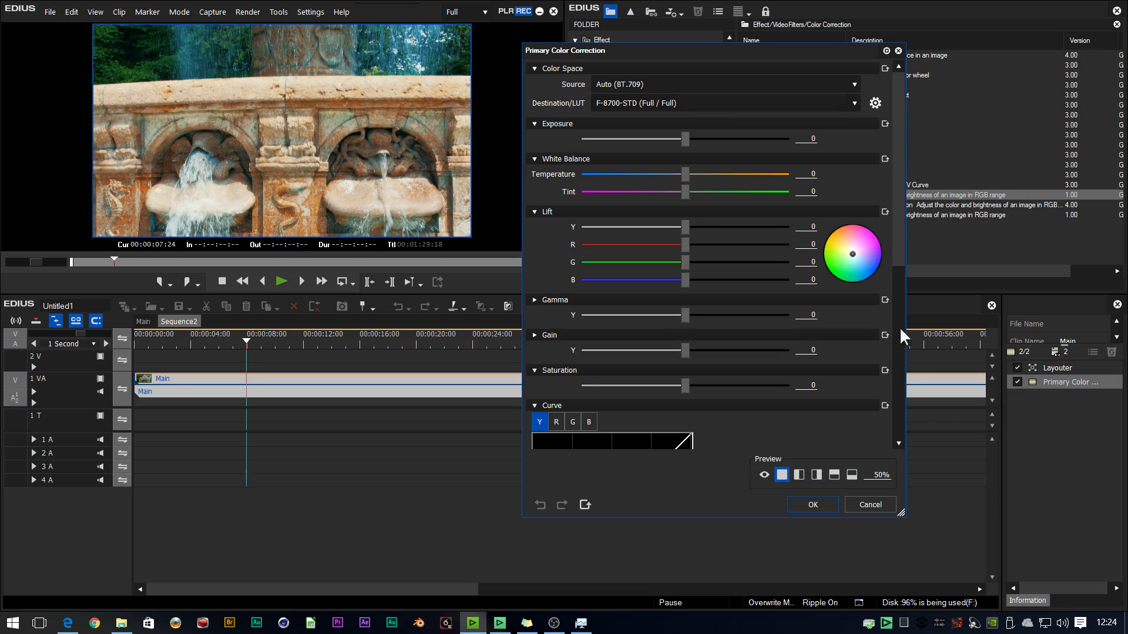
{"action": "left_click", "coordinate": [813, 505]}
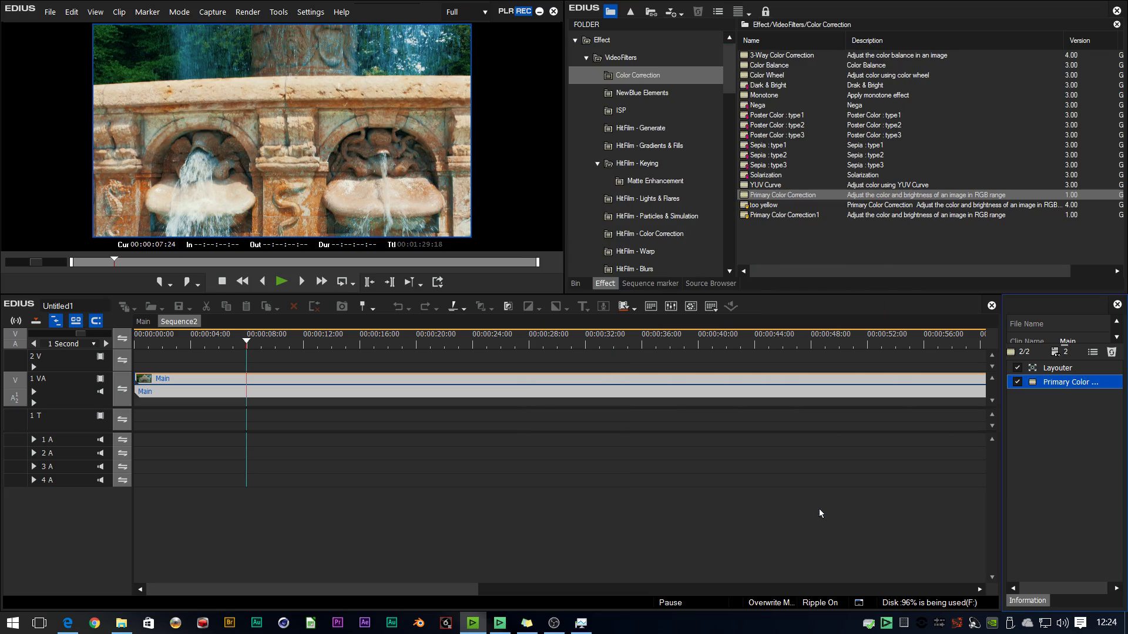
{"action": "left_click", "coordinate": [1112, 352]}
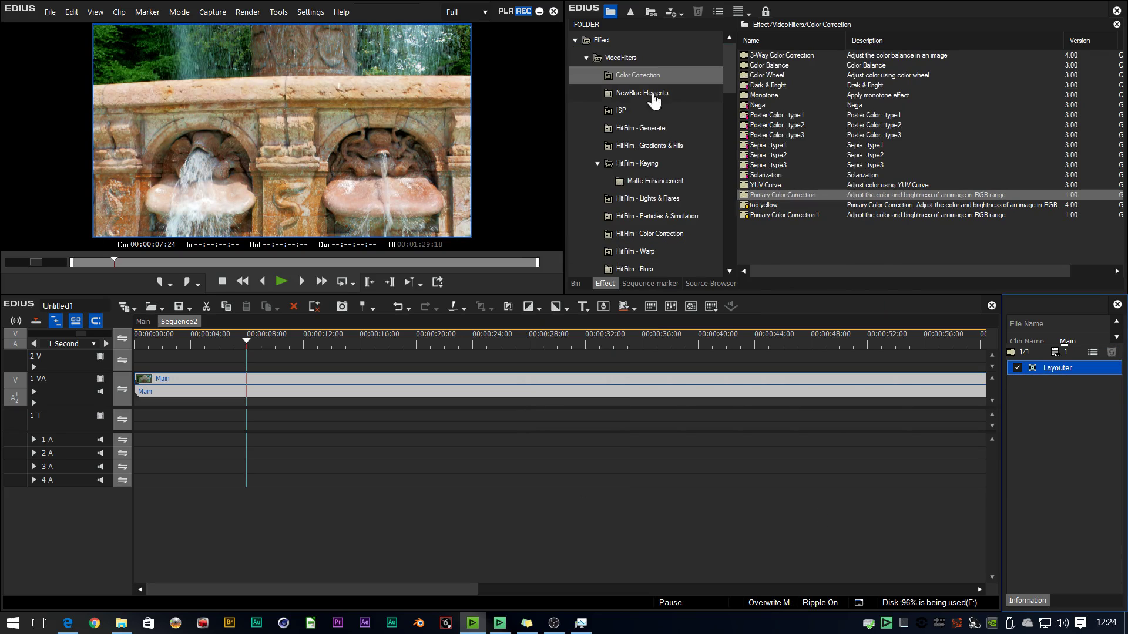
- Apply the Blend Filters effect to the nested Main clip on the 1 VA track of Sequence2
{"action": "left_click", "coordinate": [621, 58]}
{"action": "left_click", "coordinate": [774, 134]}
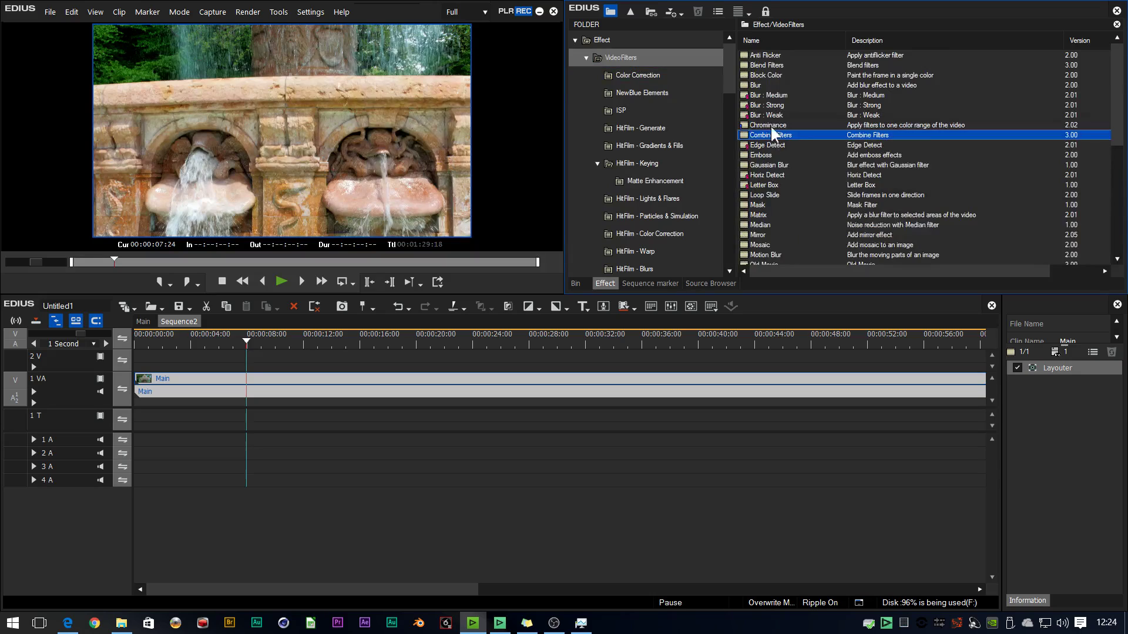
{"action": "left_click", "coordinate": [760, 65]}
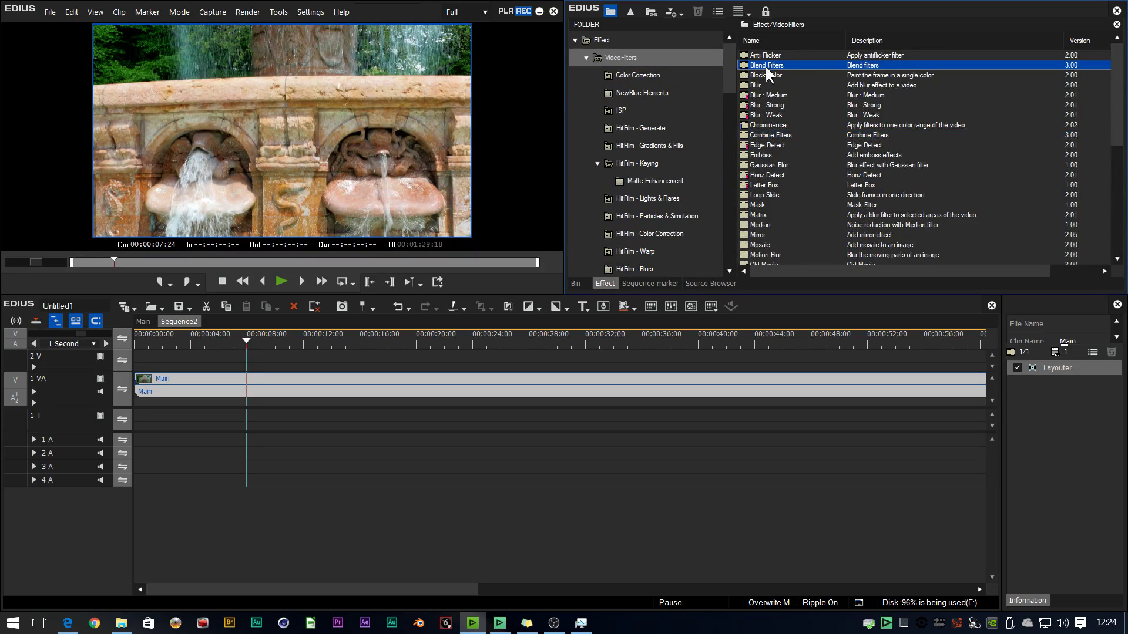
{"action": "left_click_drag", "start_coordinate": [763, 66], "coordinate": [470, 385]}
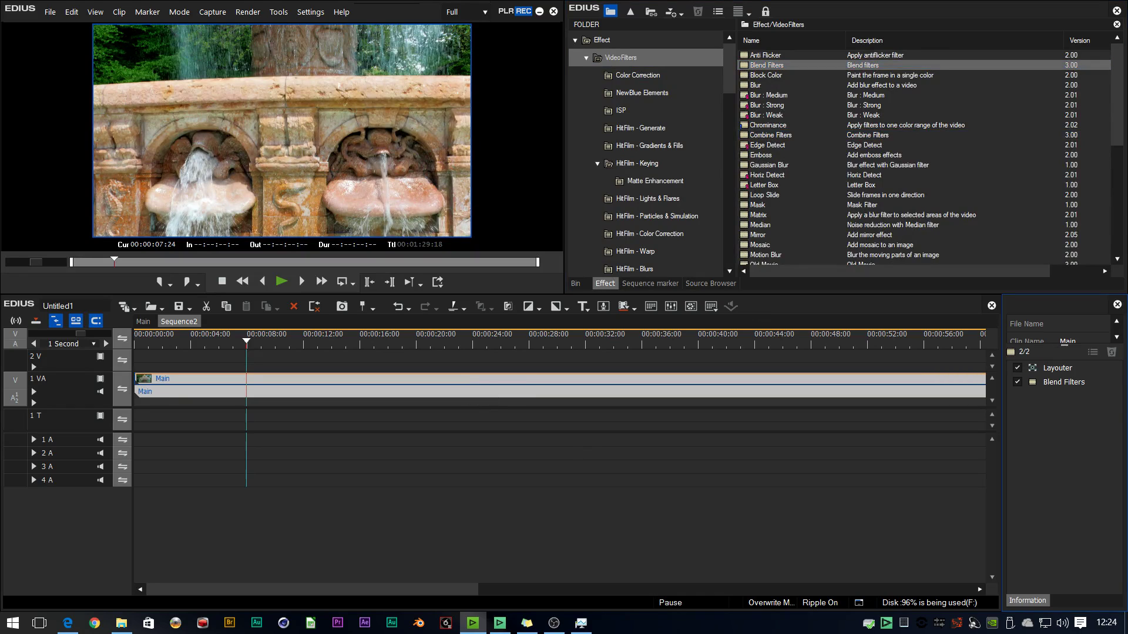
- Set Filter1 of Blend Filters to Primary Color Correction with F-8700-STD (Full / Full) as its Destination/LUT
{"action": "left_click", "coordinate": [1063, 382]}
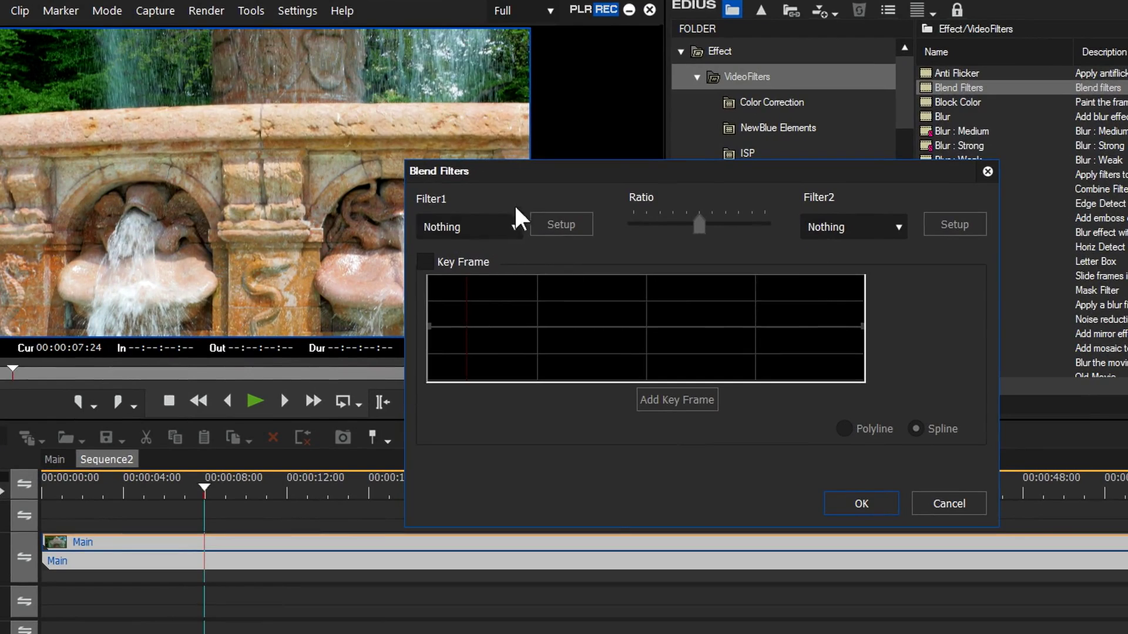
{"action": "left_click", "coordinate": [511, 221]}
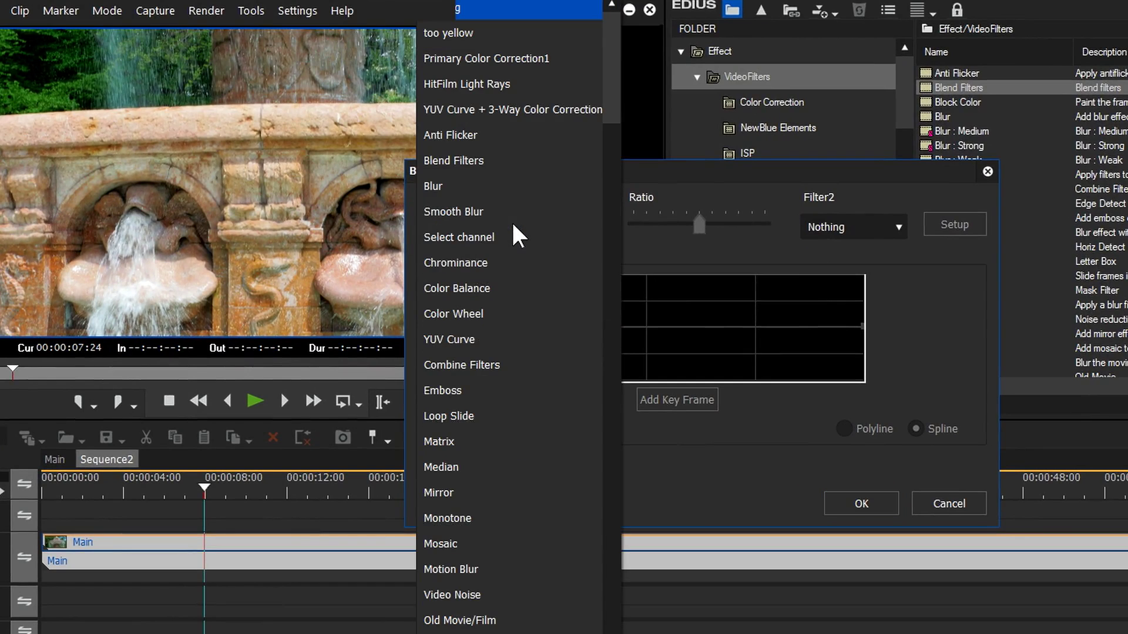
{"action": "left_click", "coordinate": [483, 64]}
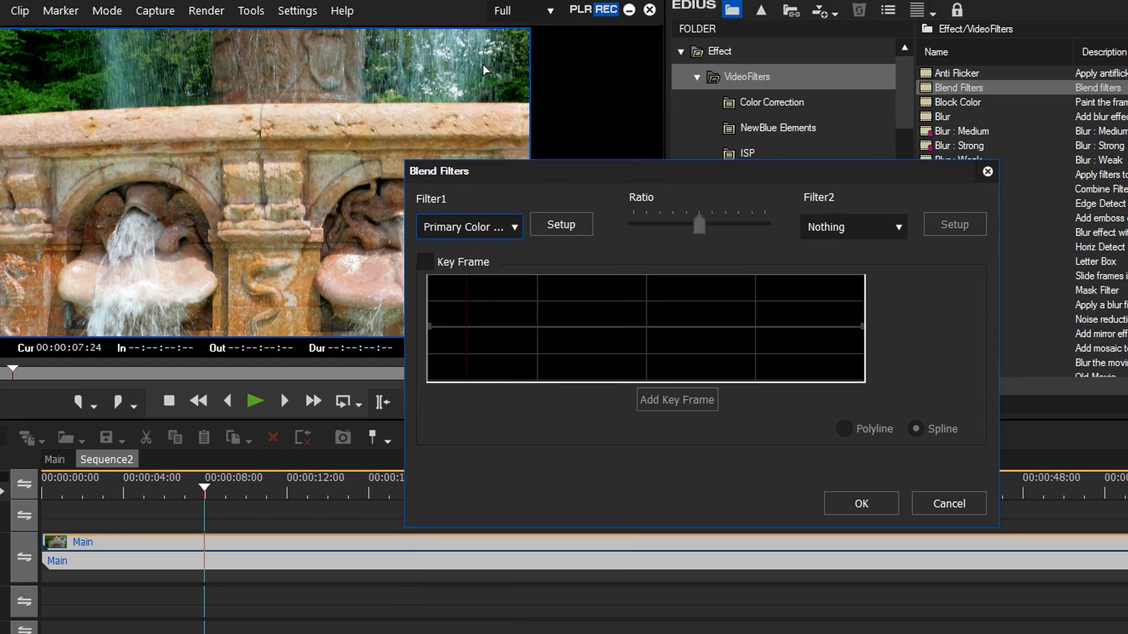
{"action": "left_click", "coordinate": [570, 226]}
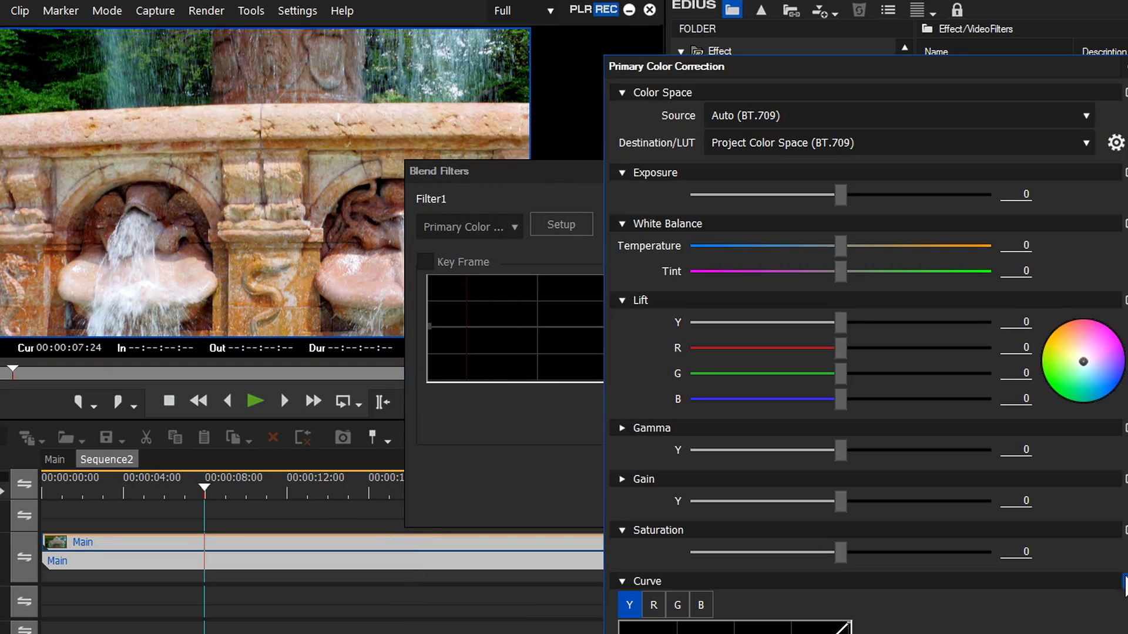
{"action": "left_click", "coordinate": [774, 143]}
{"action": "left_click", "coordinate": [914, 80]}
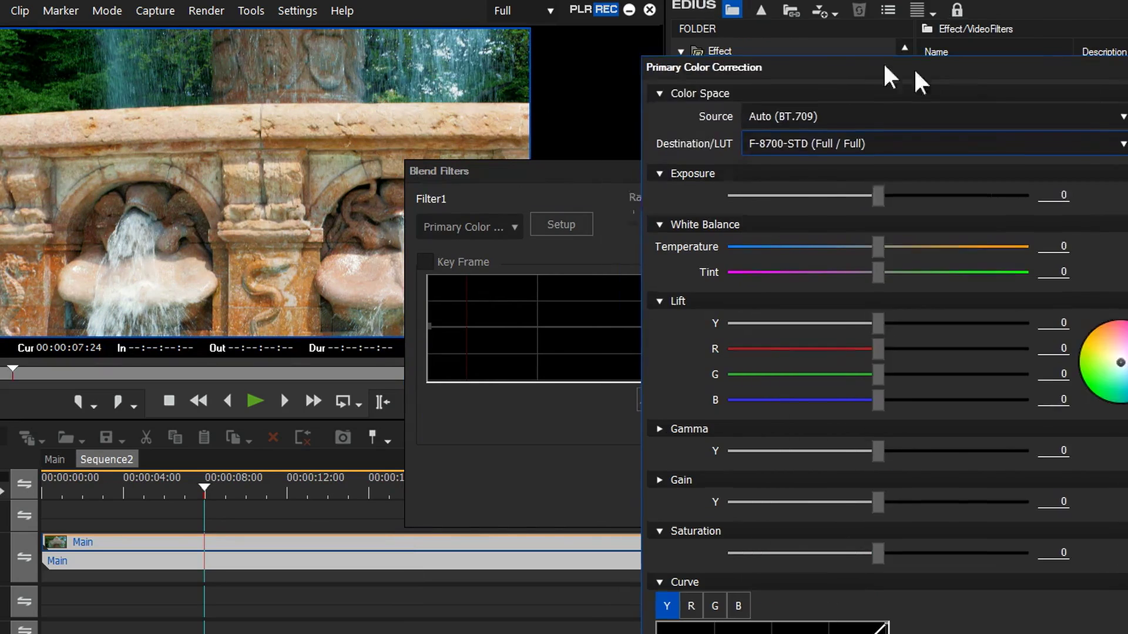
{"action": "key", "text": "Return"}
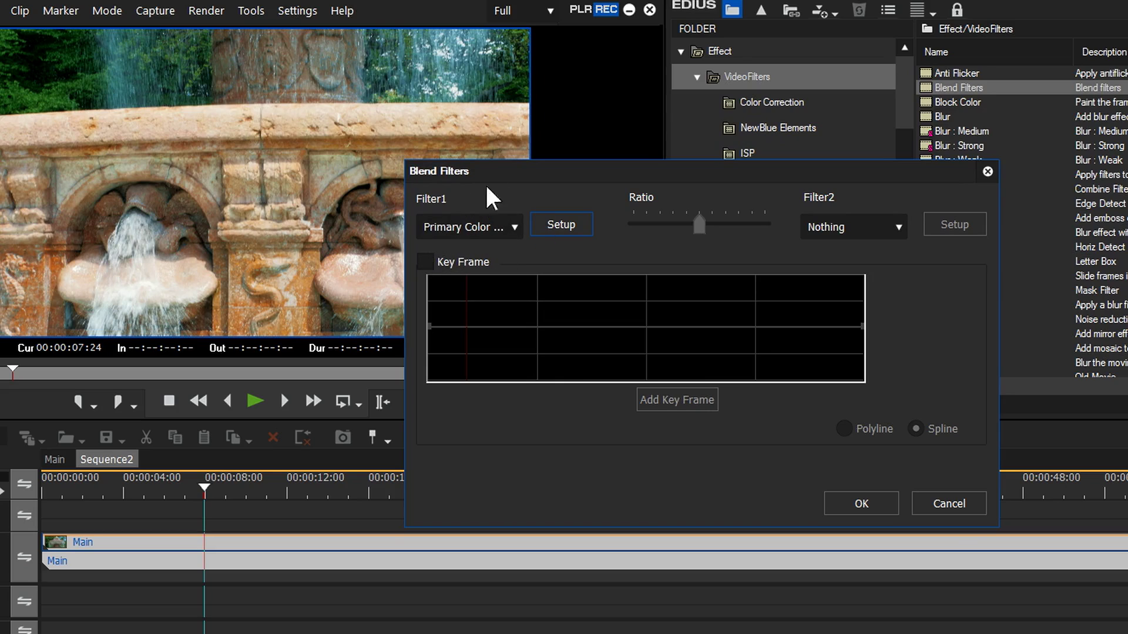
- Try different Blend Filters ratios, from full Filter1 to the midpoint, and leave the ratio slightly towards Filter1
{"action": "left_click", "coordinate": [696, 224]}
{"action": "left_click_drag", "start_coordinate": [650, 229], "coordinate": [614, 229]}
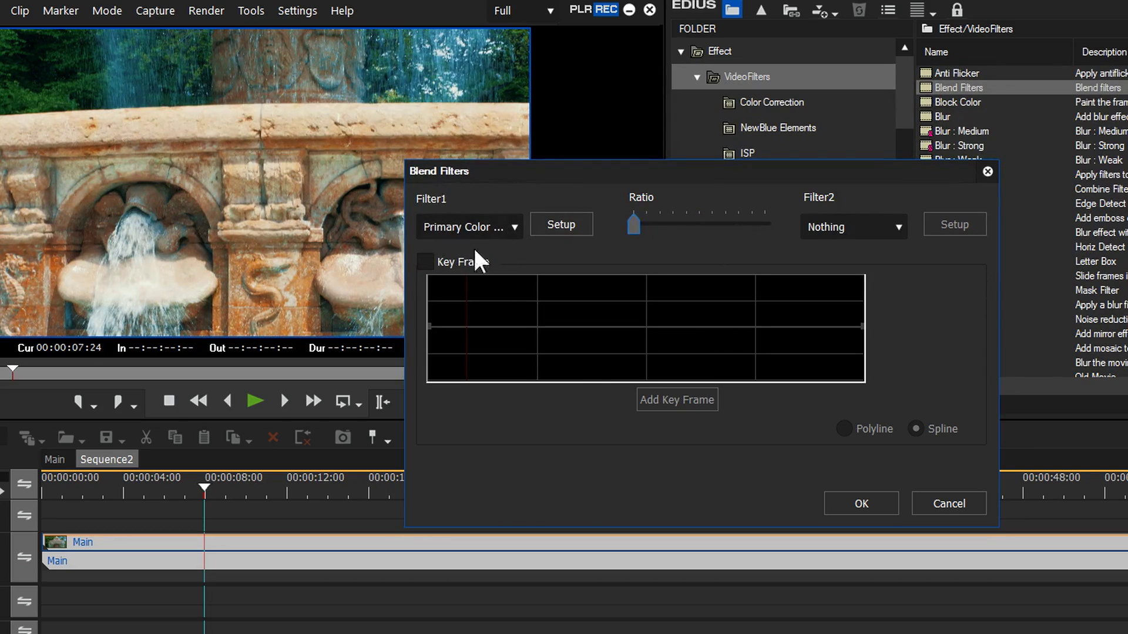
{"action": "left_click_drag", "start_coordinate": [631, 219], "coordinate": [705, 231]}
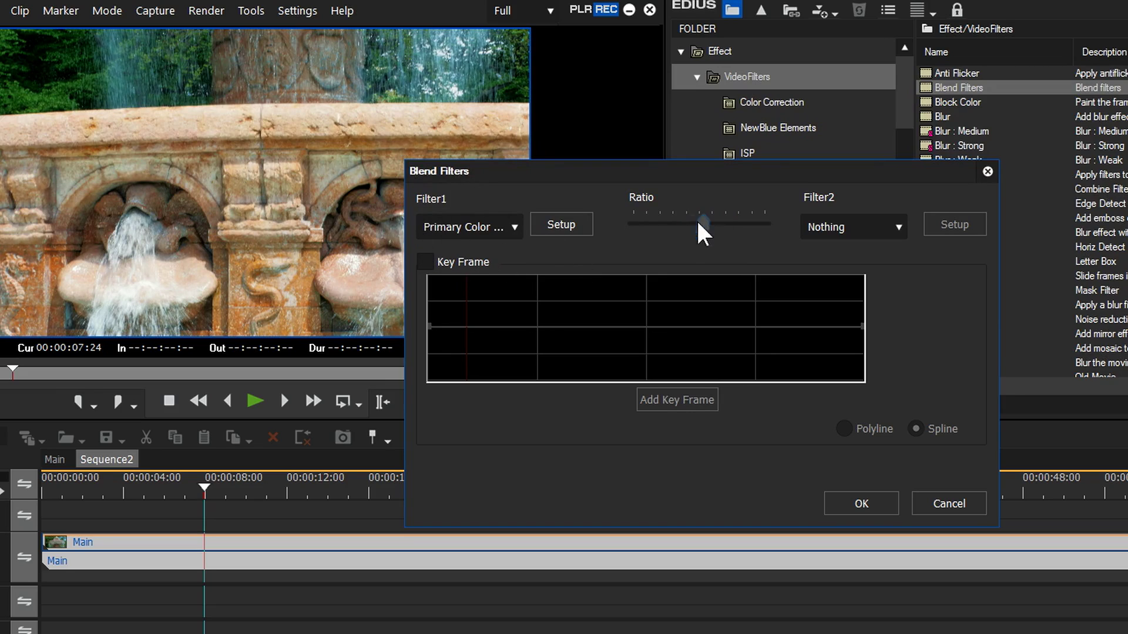
{"action": "mouse_move", "coordinate": [660, 225]}
{"action": "left_mouse_down"}
{"action": "mouse_move", "coordinate": [733, 228]}
{"action": "mouse_move", "coordinate": [677, 232]}
{"action": "left_mouse_up"}
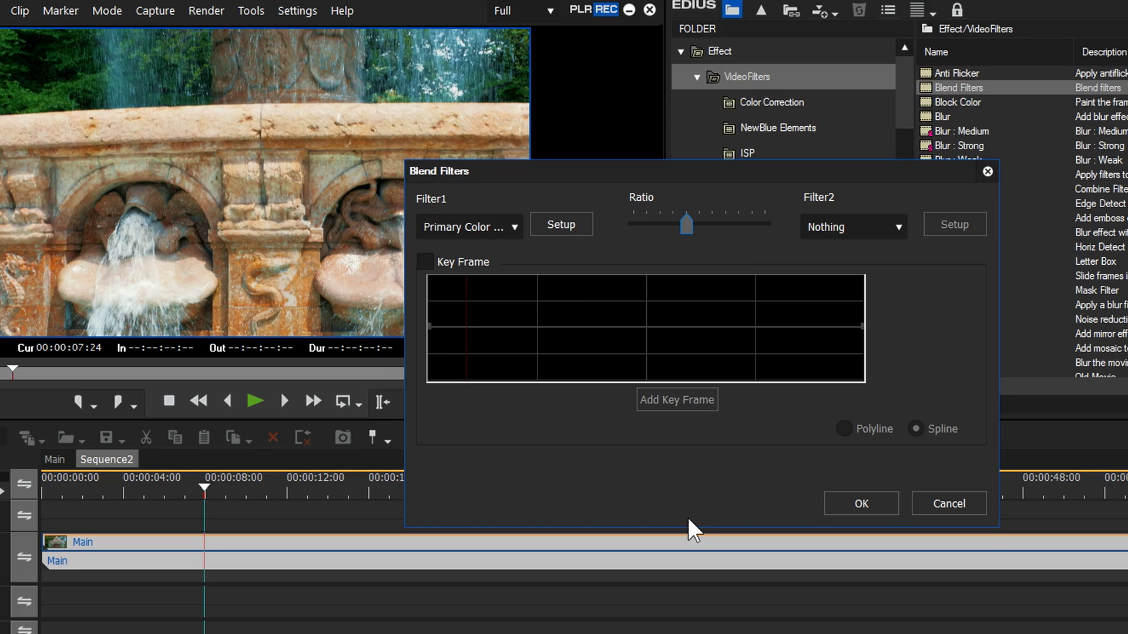
- Enable key frames in Blend Filters and shape the ratio curve from its minimum at the clip start to its maximum at 00:00:28:06
{"action": "left_click", "coordinate": [424, 261]}
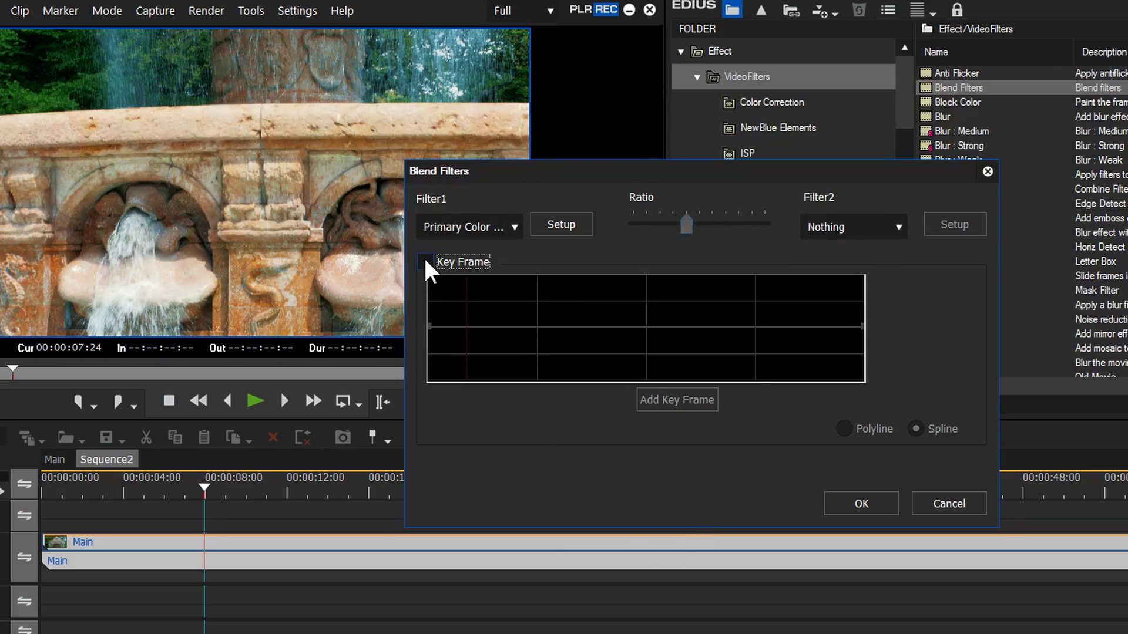
{"action": "left_click_drag", "start_coordinate": [432, 351], "coordinate": [430, 380]}
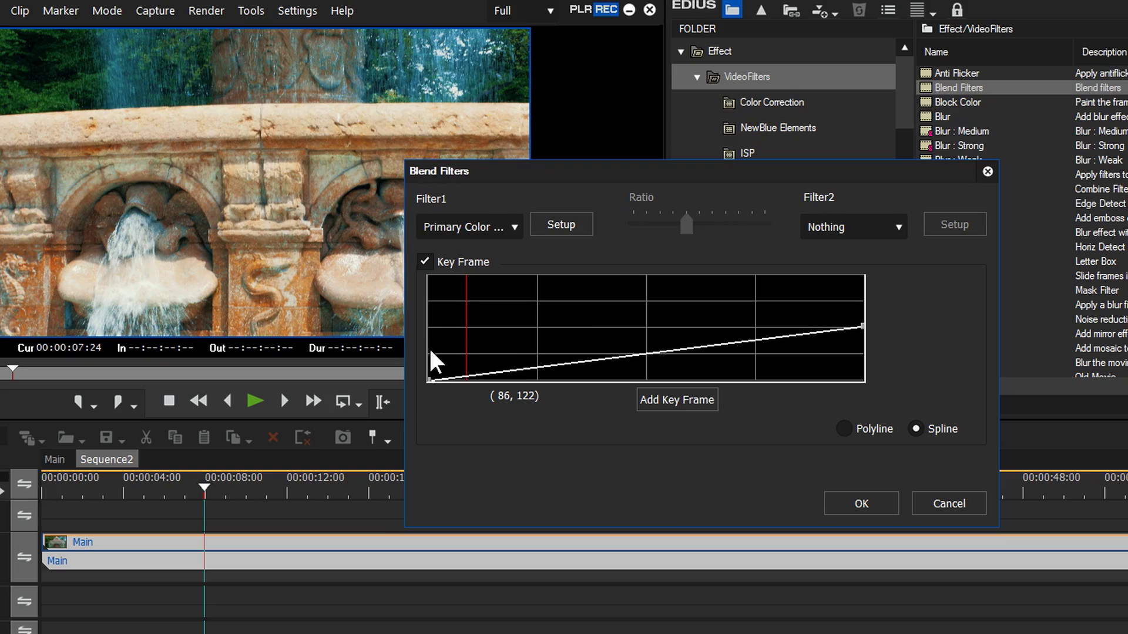
{"action": "left_click_drag", "start_coordinate": [466, 345], "coordinate": [564, 479]}
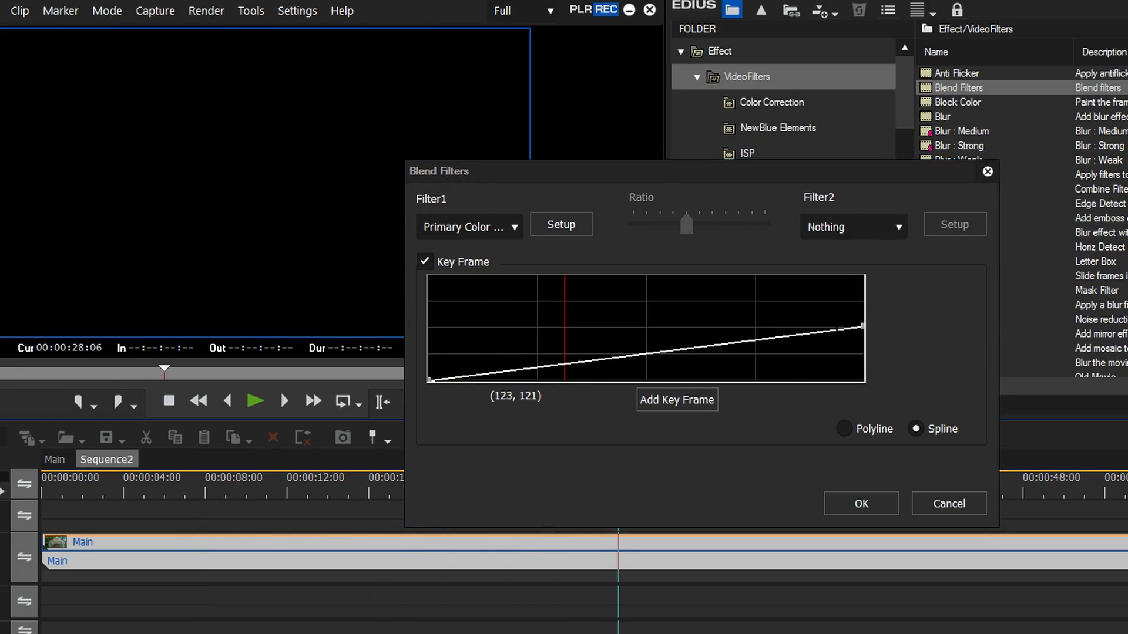
{"action": "left_click_drag", "start_coordinate": [565, 364], "coordinate": [567, 275]}
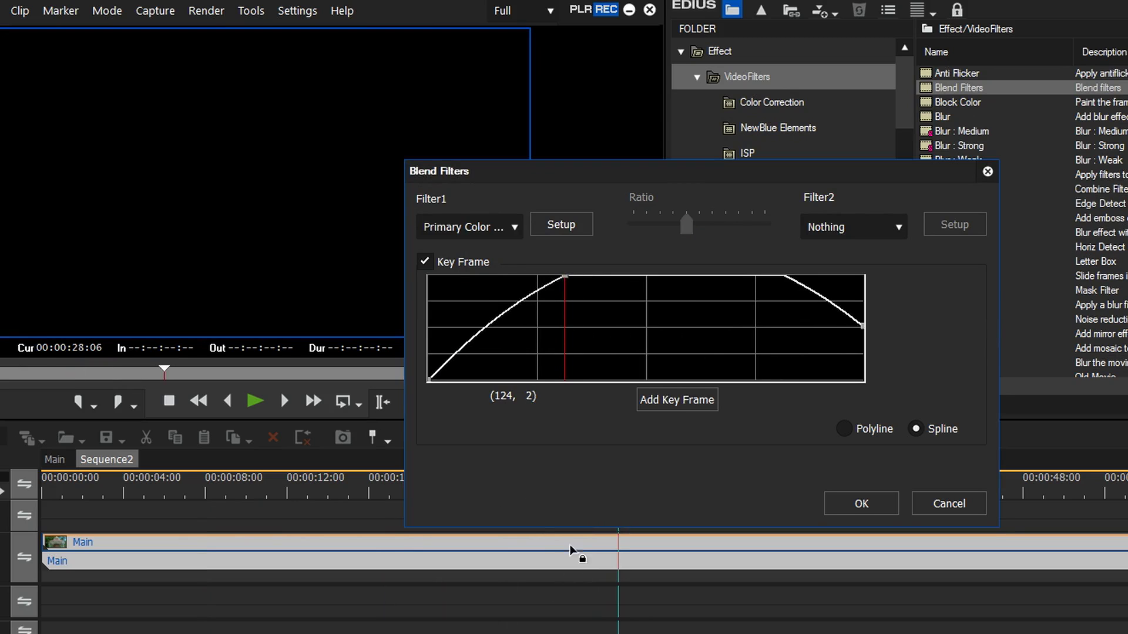
{"action": "left_click_drag", "start_coordinate": [294, 486], "coordinate": [243, 487]}
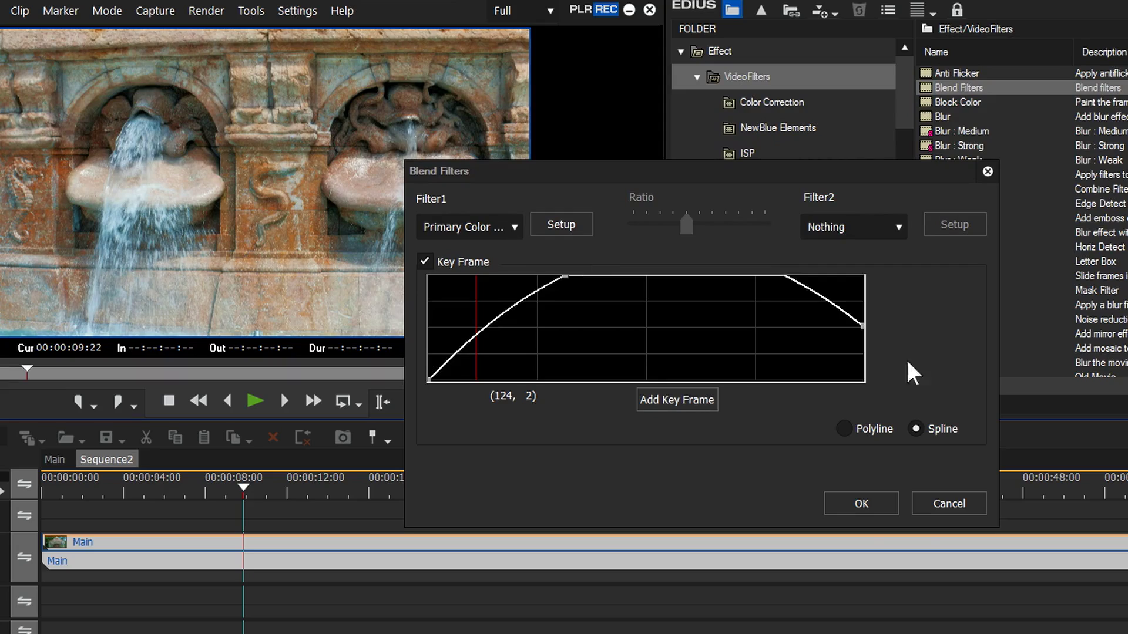
{"action": "left_click", "coordinate": [876, 509]}
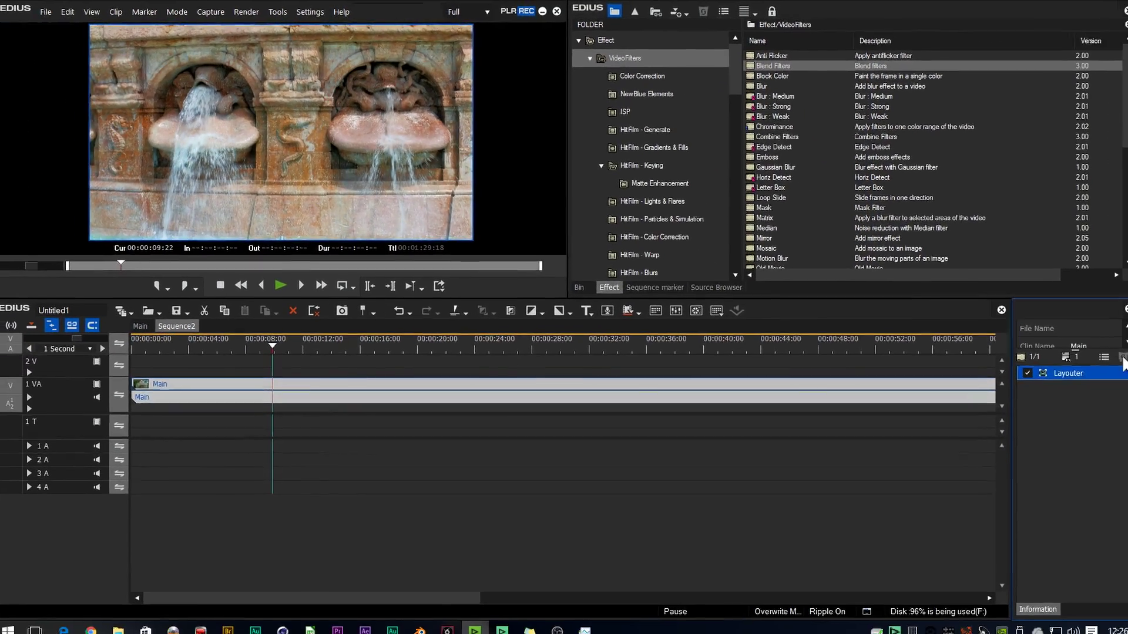
- Apply the Mask filter to the nested Main clip and open its settings
{"action": "left_click", "coordinate": [907, 271]}
{"action": "left_click_drag", "start_coordinate": [760, 203], "coordinate": [616, 390]}
{"action": "double_click", "coordinate": [1052, 382]}
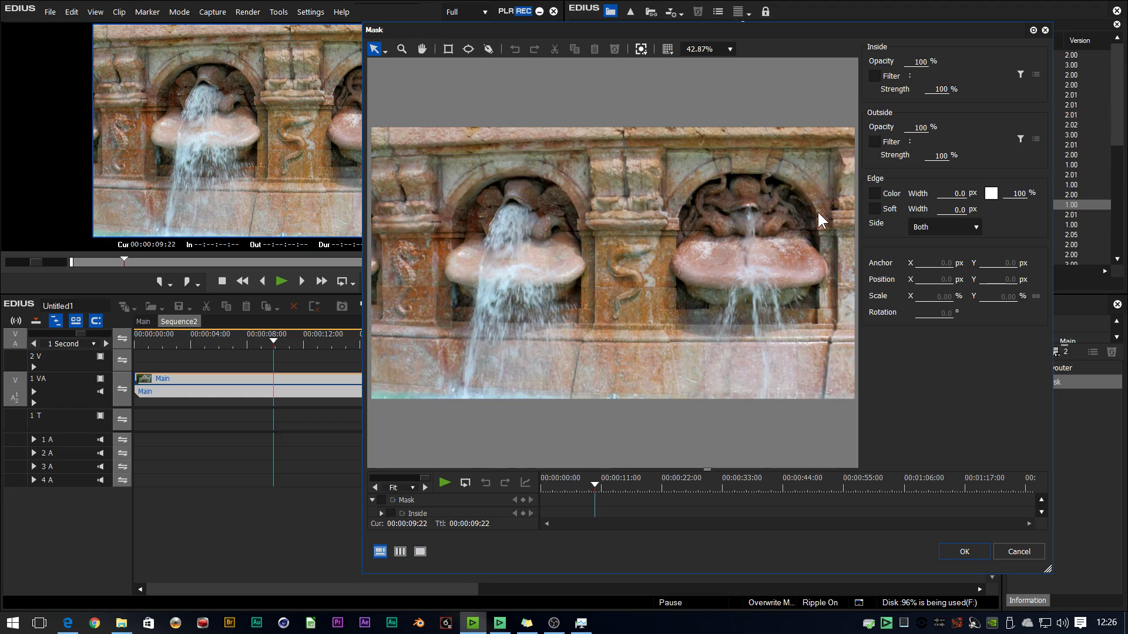
- Try an elliptical mask shape around the left fountain spout and delete the shape
{"action": "left_click", "coordinate": [468, 48]}
{"action": "left_click_drag", "start_coordinate": [457, 185], "coordinate": [594, 333]}
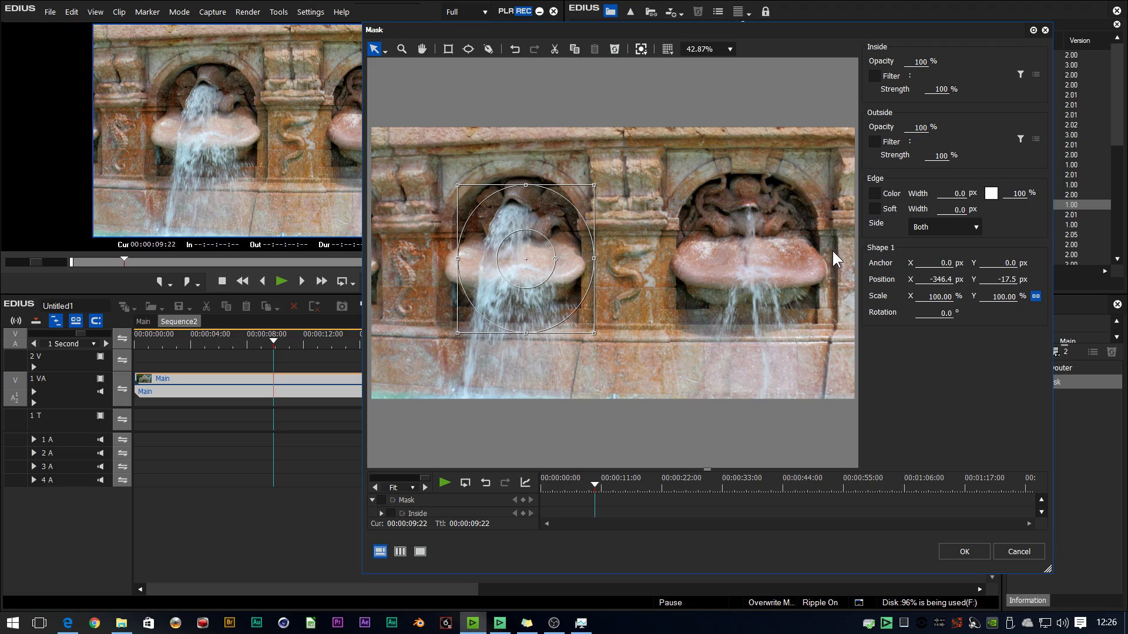
{"action": "key", "text": "Delete"}
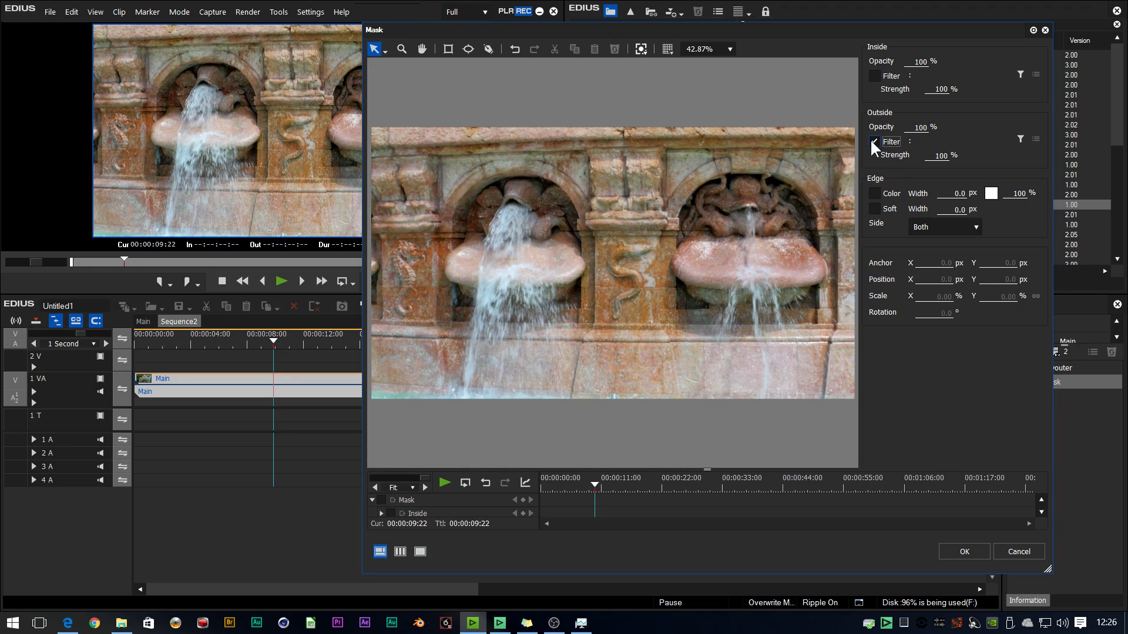
- Assign Primary Color Correction as the Mask's Outside filter and choose a LUT as its Destination/LUT
{"action": "left_click", "coordinate": [1021, 138]}
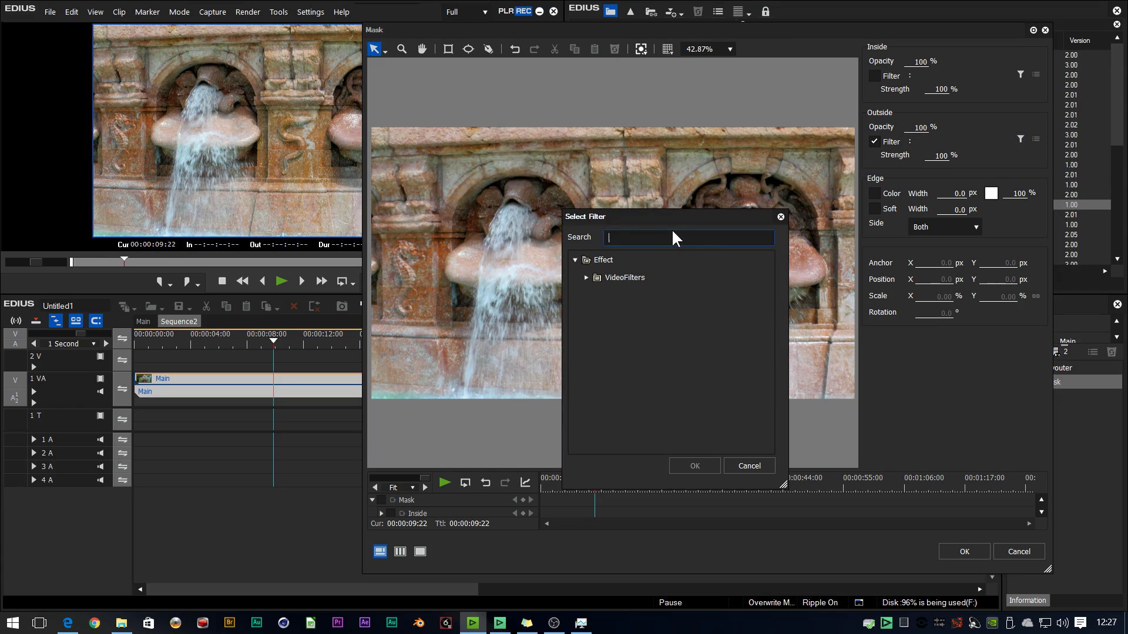
{"action": "type", "text": "prim"}
{"action": "key", "text": "Return"}
{"action": "left_click", "coordinate": [1036, 139]}
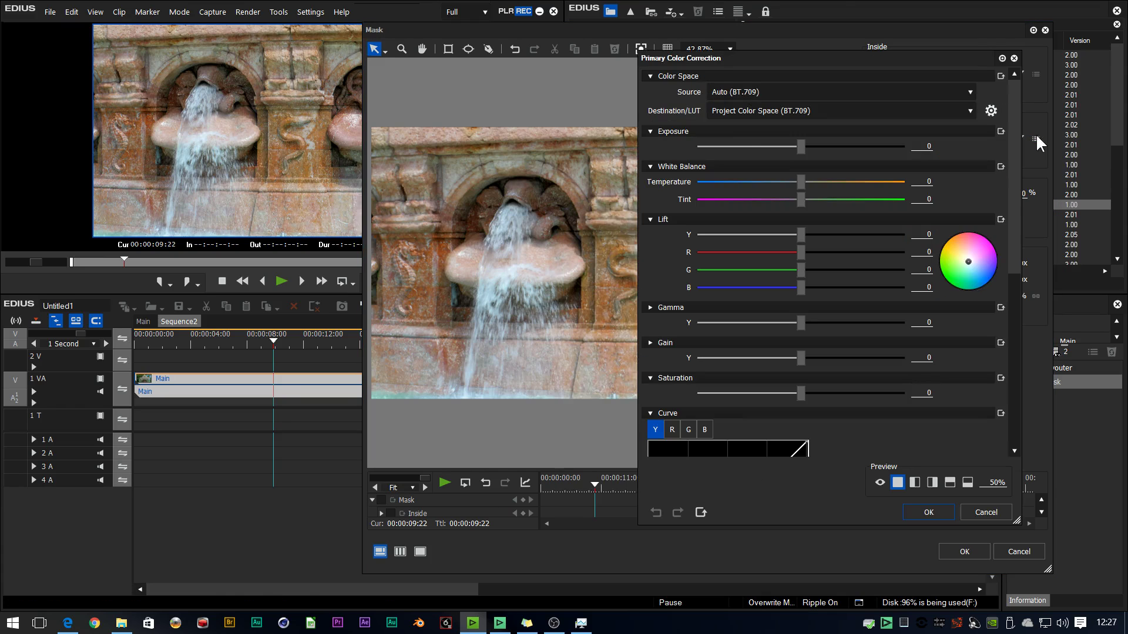
{"action": "left_click", "coordinate": [761, 111]}
{"action": "key", "text": "Escape"}
{"action": "key", "text": "Escape"}
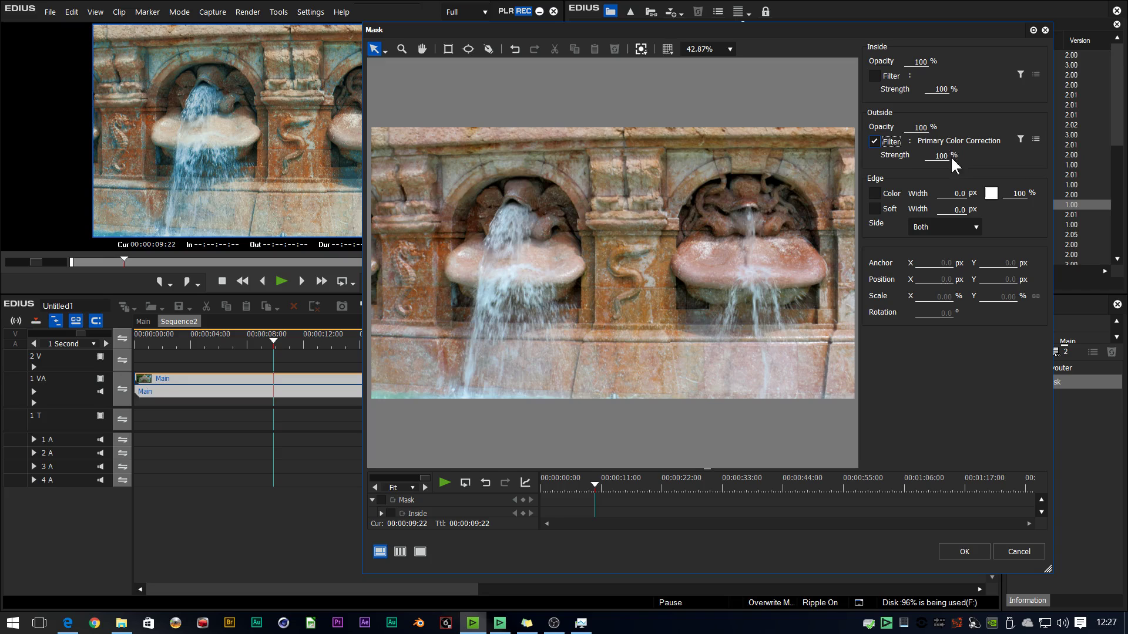
- Set the Mask's Outside filter strength to 70% and enlarge the keyframe area to show its parameter tracks
{"action": "left_click_drag", "start_coordinate": [947, 155], "coordinate": [969, 26]}
{"action": "left_click_drag", "start_coordinate": [970, 128], "coordinate": [970, 184]}
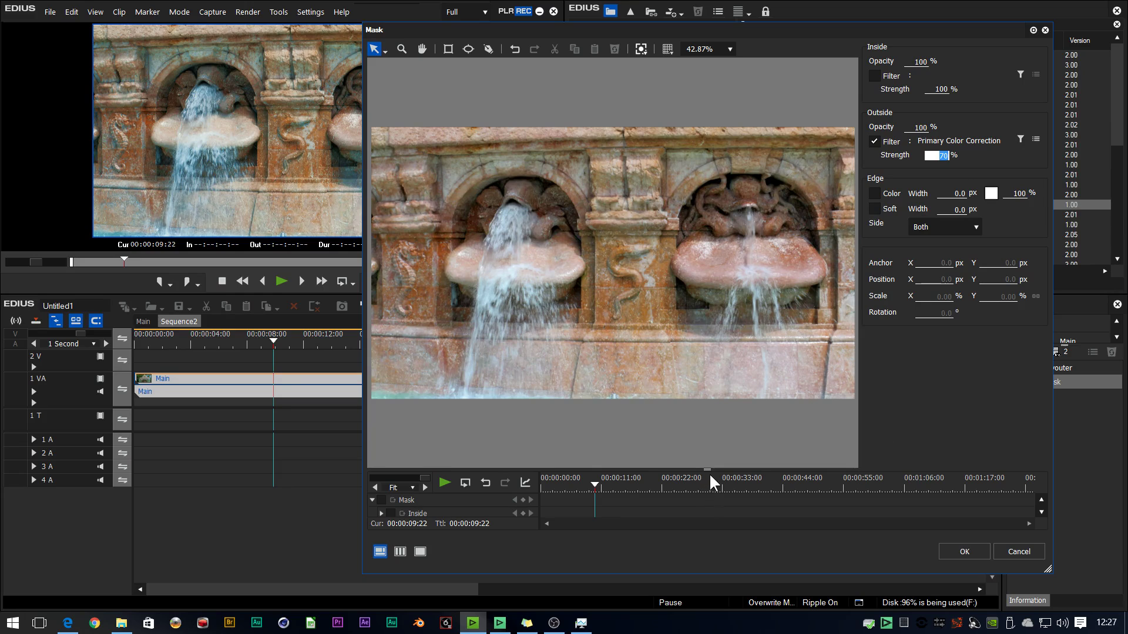
{"action": "left_click_drag", "start_coordinate": [709, 471], "coordinate": [707, 415]}
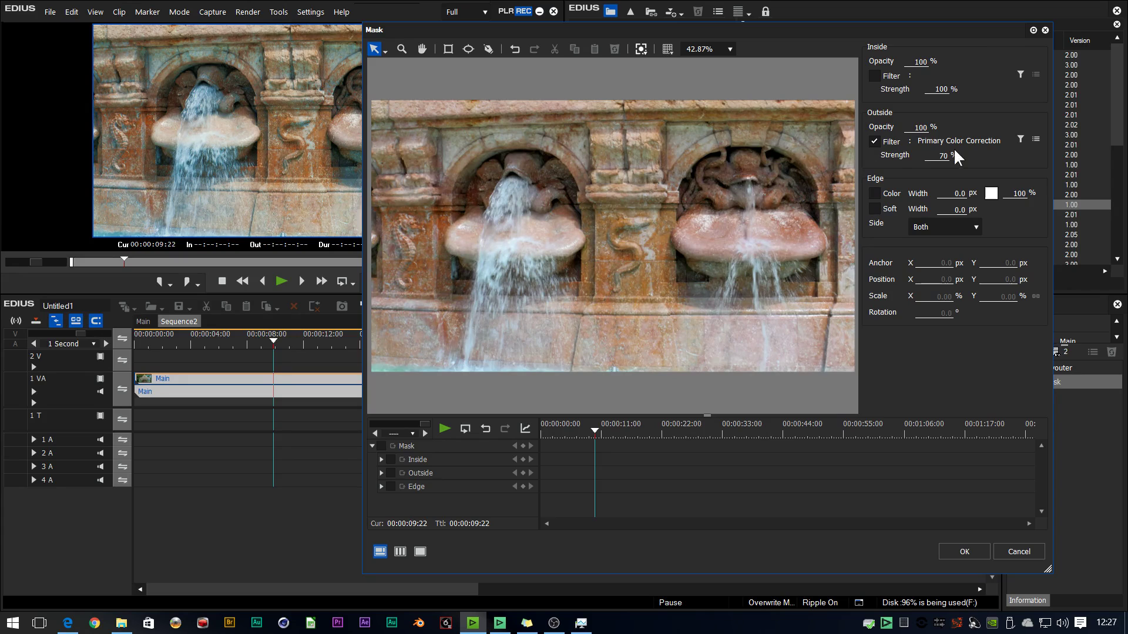
{"action": "left_click", "coordinate": [964, 551]}
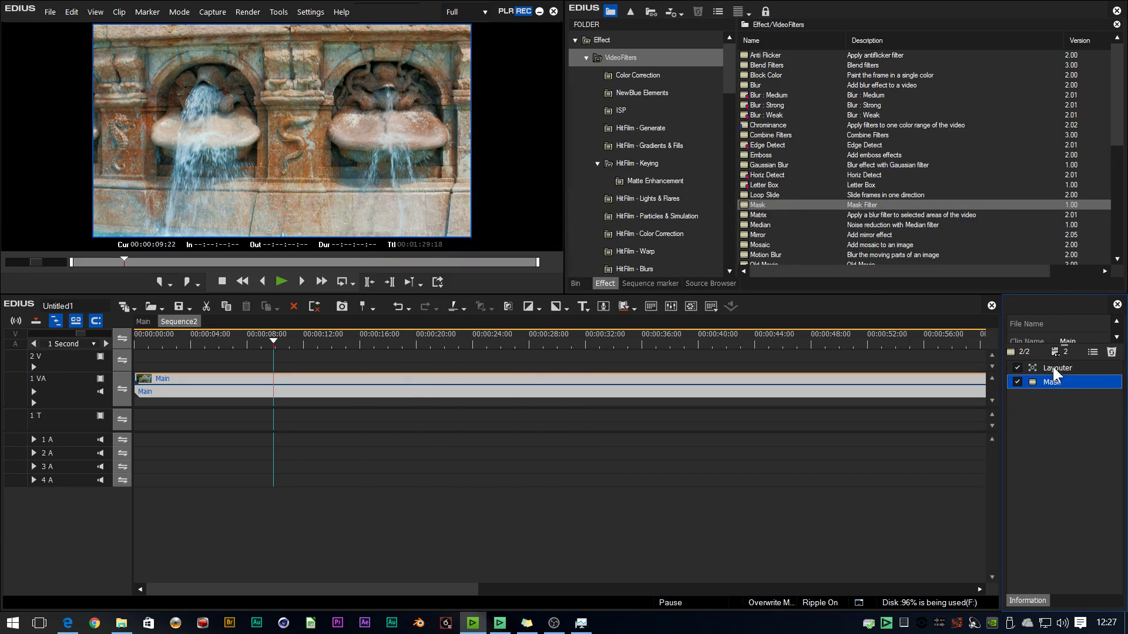
- Replace the nested clip's Mask filter with Primary Color Correction using F-8700-STD (Full / Full) as the Destination/LUT
{"action": "left_click", "coordinate": [1111, 353]}
{"action": "left_click", "coordinate": [633, 76]}
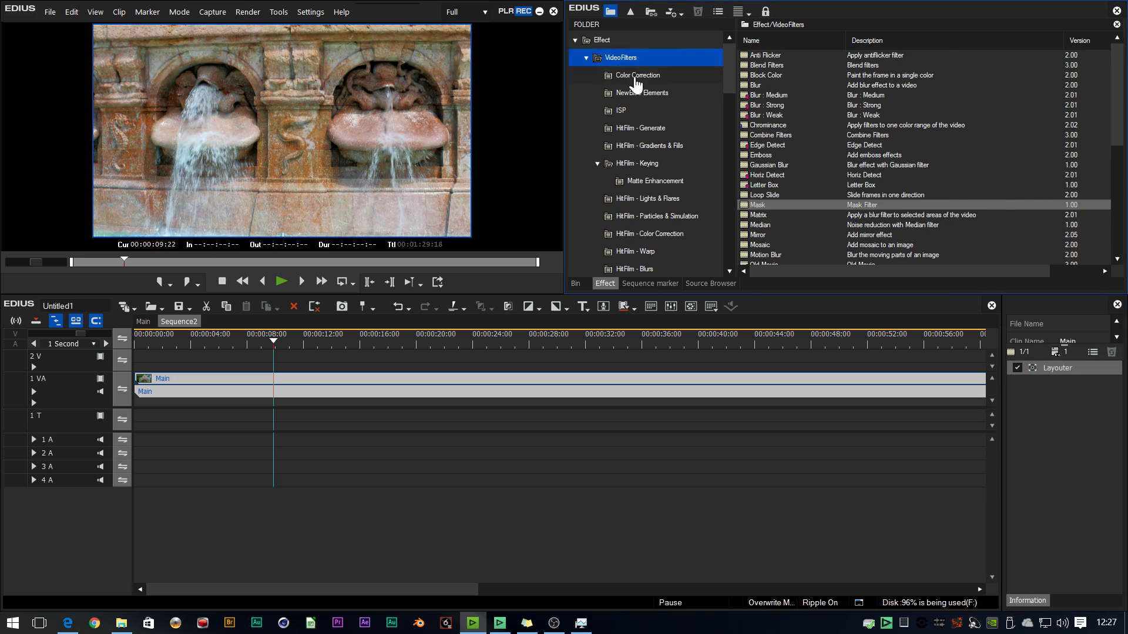
{"action": "left_click_drag", "start_coordinate": [778, 197], "coordinate": [1073, 375]}
{"action": "double_click", "coordinate": [1062, 379]}
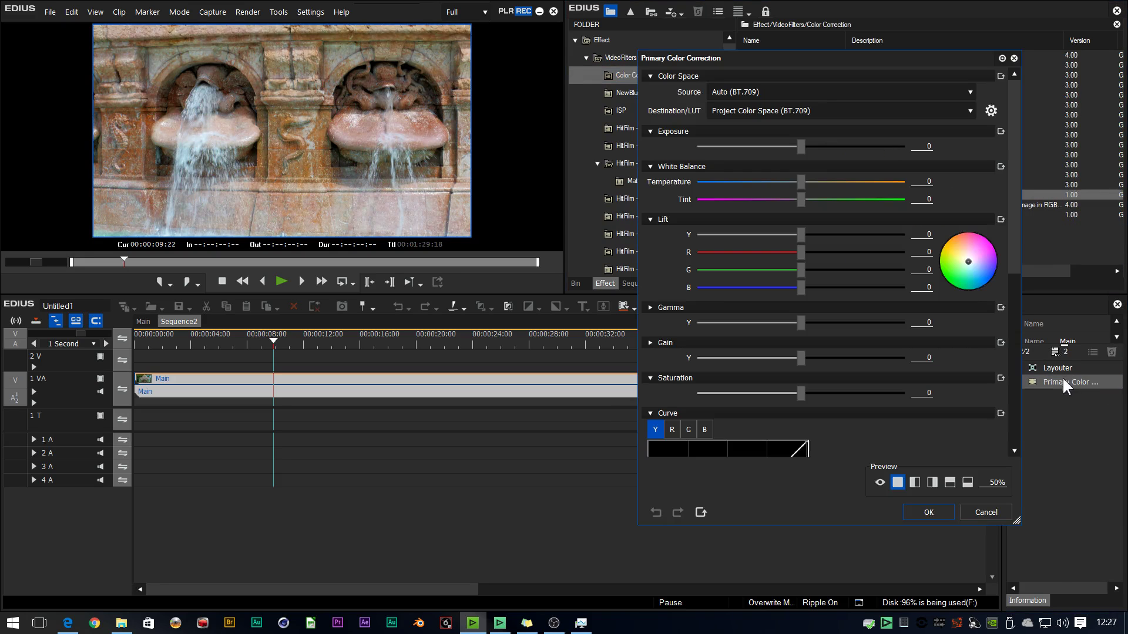
{"action": "left_click", "coordinate": [791, 110]}
{"action": "left_click", "coordinate": [916, 549]}
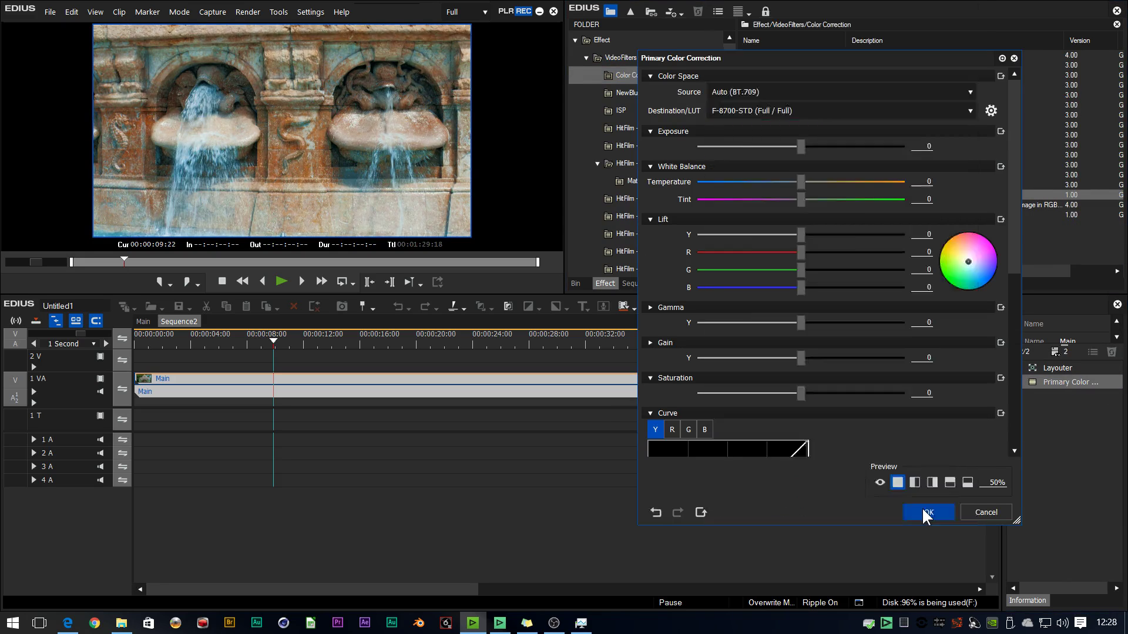
{"action": "left_click", "coordinate": [929, 512]}
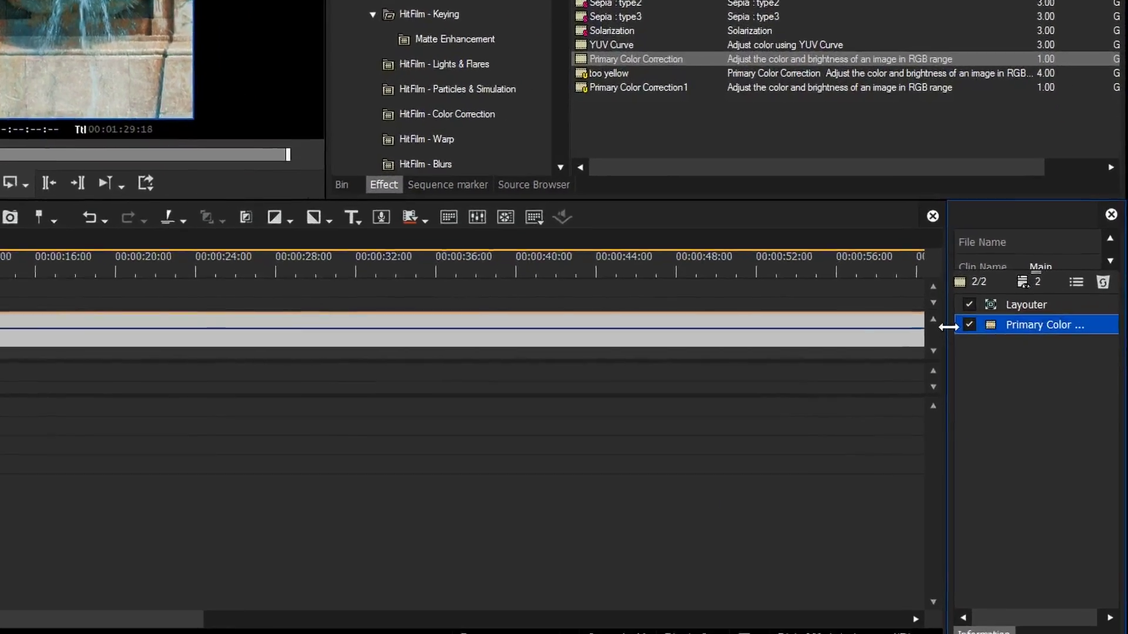
- Save the nested clip's Primary Color Correction as a user preset named Film grade
{"action": "left_click_drag", "start_coordinate": [1002, 446], "coordinate": [936, 446]}
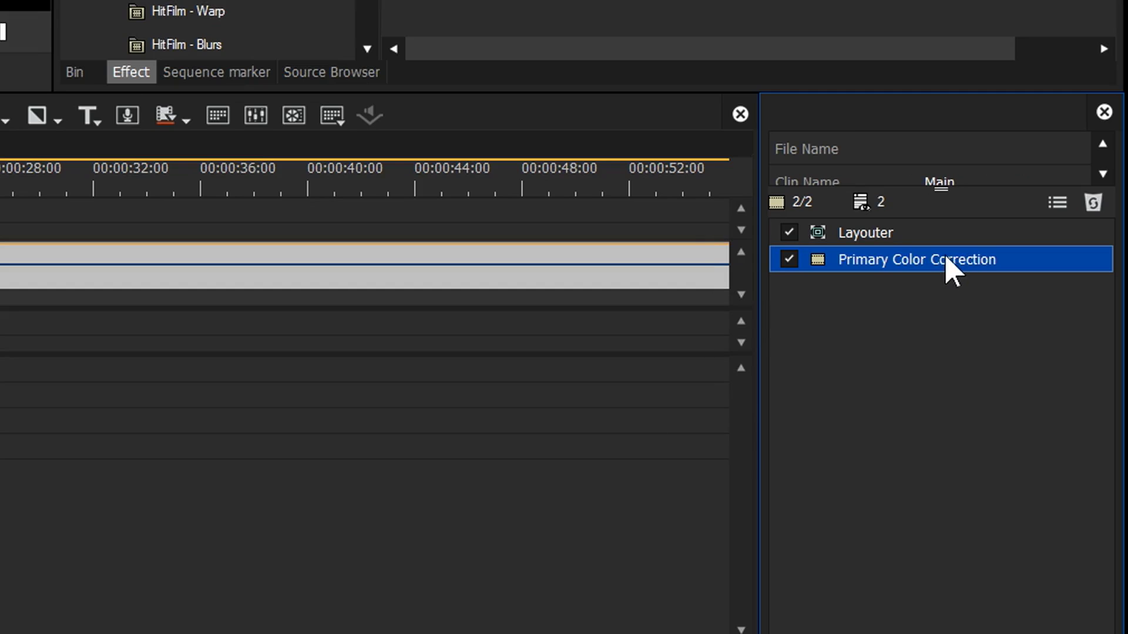
{"action": "right_click", "coordinate": [950, 267]}
{"action": "left_click", "coordinate": [963, 405]}
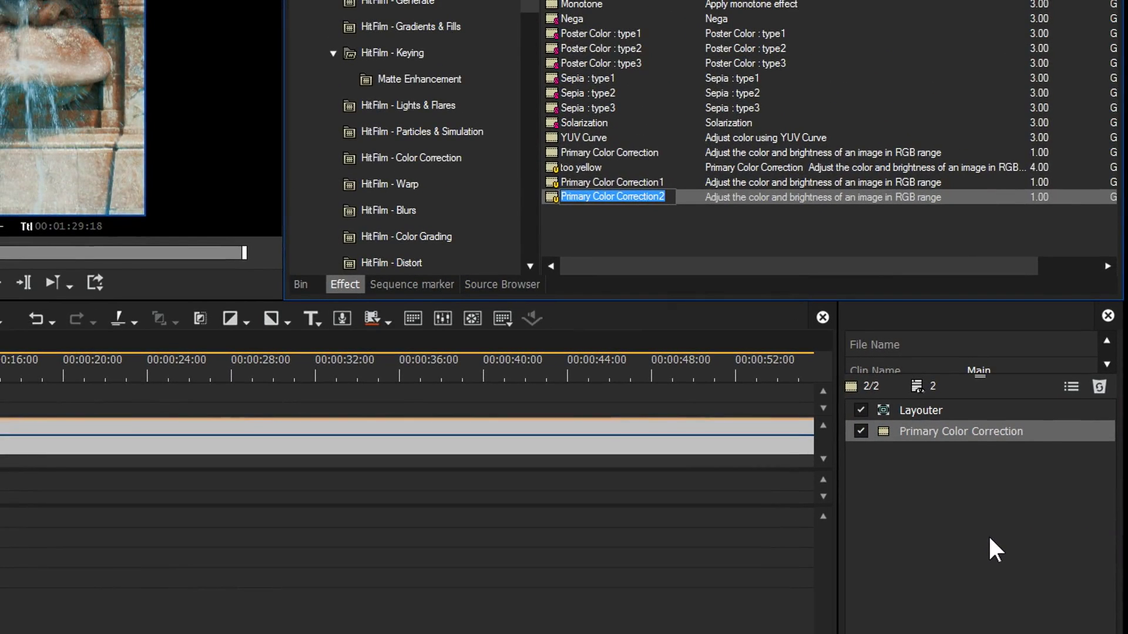
{"action": "type", "text": "Film grade"}
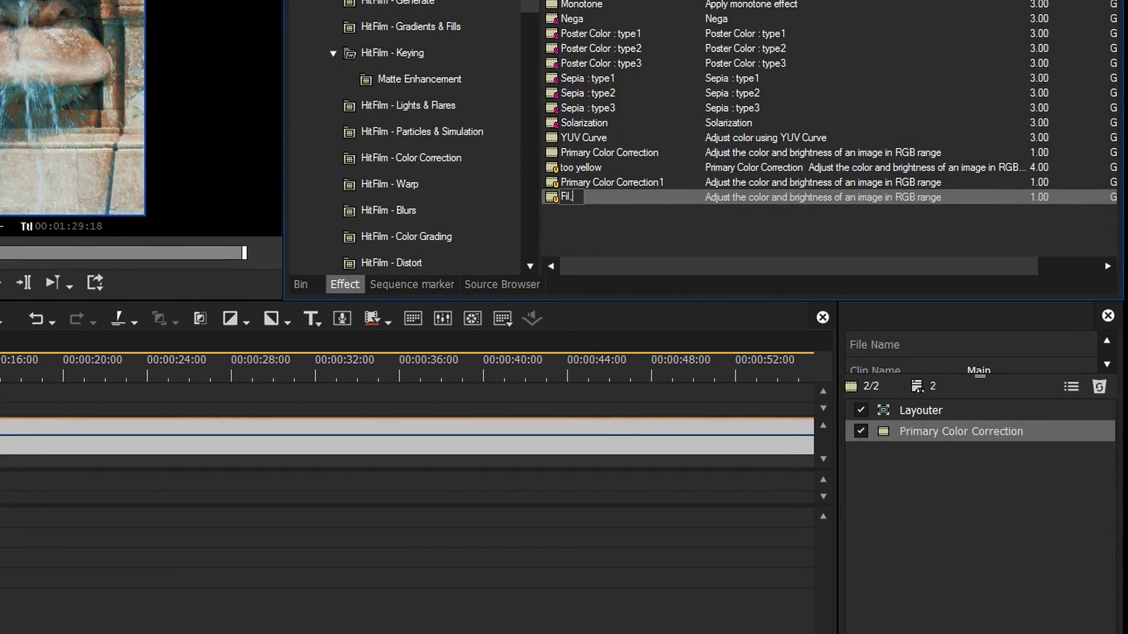
{"action": "key", "text": "Return"}
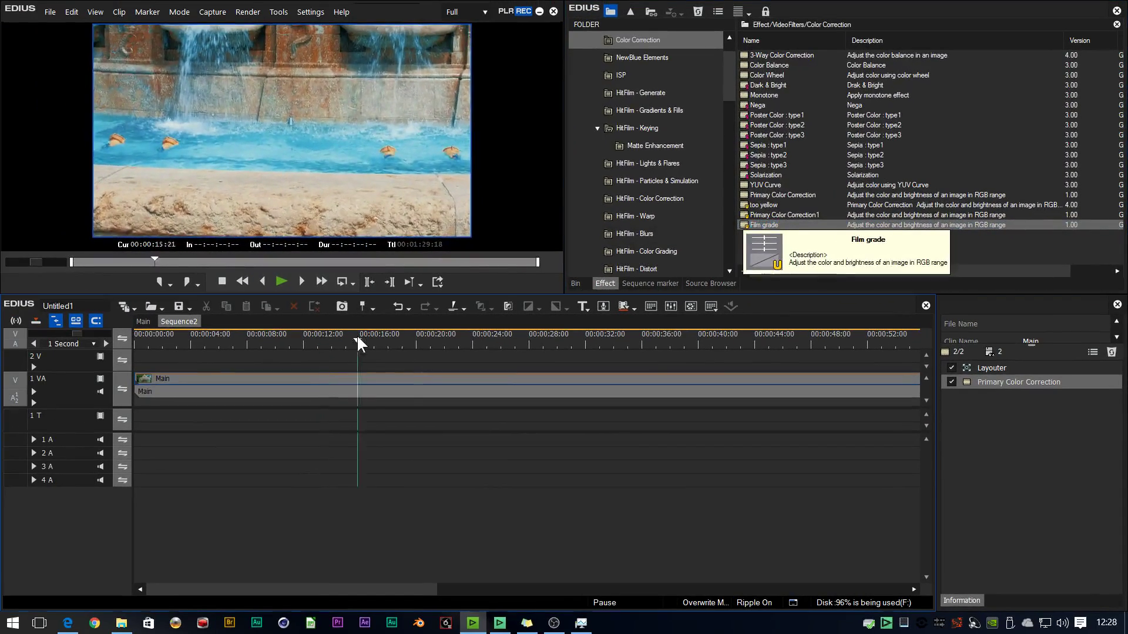
- Scrub through the nested sequence to review the graded footage
{"action": "left_click_drag", "start_coordinate": [198, 344], "coordinate": [533, 344]}
{"action": "mouse_move", "coordinate": [637, 338]}
{"action": "left_mouse_down"}
{"action": "mouse_move", "coordinate": [401, 347]}
{"action": "mouse_move", "coordinate": [616, 343]}
{"action": "left_mouse_up"}
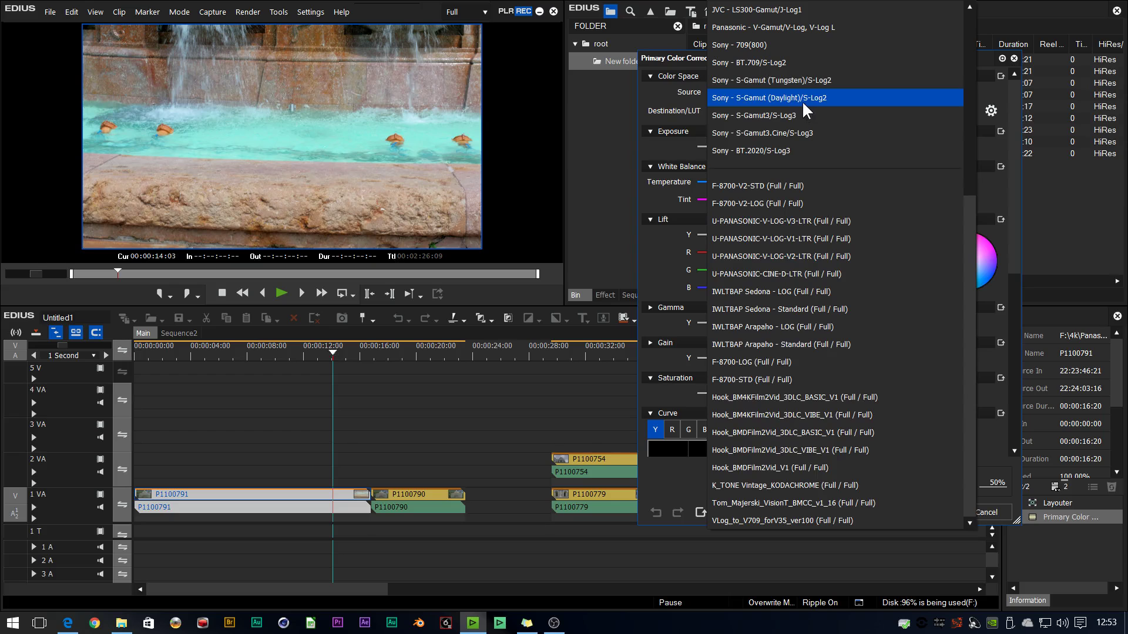
- Set P1100791's color space destination to Project Color Space (BT.709) and source to Panasonic - V-Gamut/V-Log, V-Log L, and browse the destination LUTs
{"action": "left_click_drag", "start_coordinate": [975, 135], "coordinate": [973, 12]}
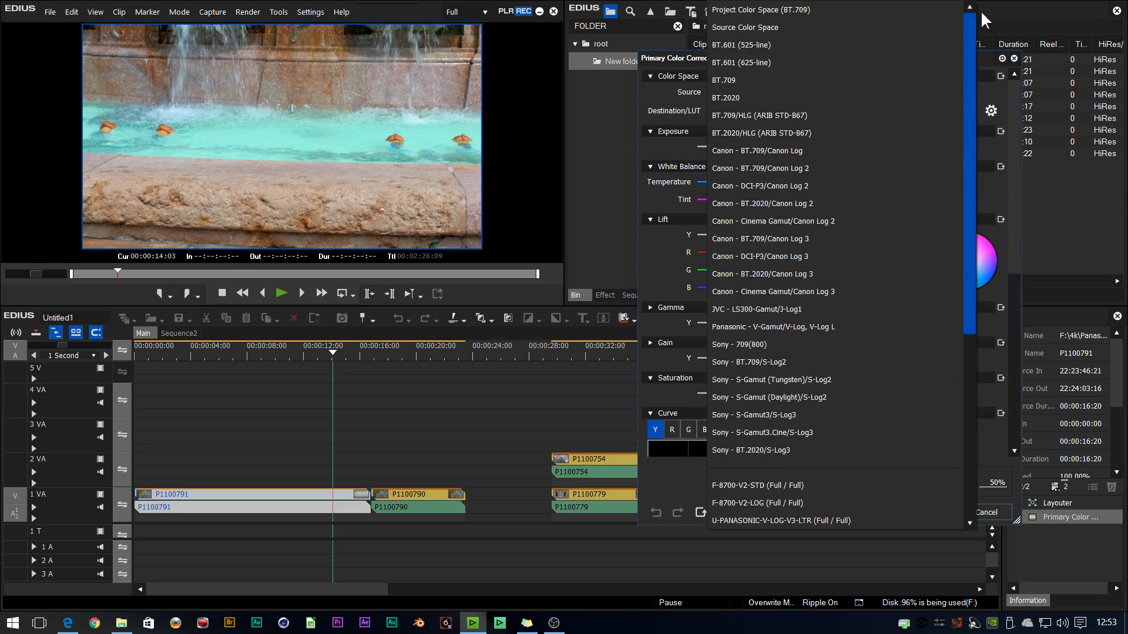
{"action": "left_click", "coordinate": [888, 8]}
{"action": "left_click", "coordinate": [773, 90]}
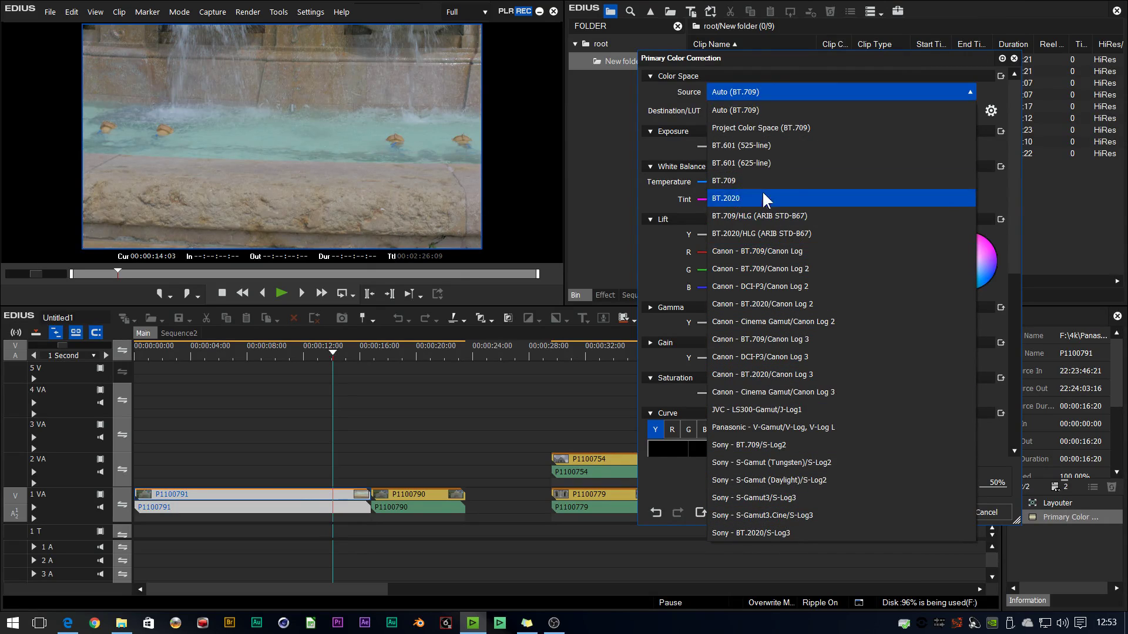
{"action": "left_click", "coordinate": [774, 427]}
{"action": "left_click", "coordinate": [784, 116]}
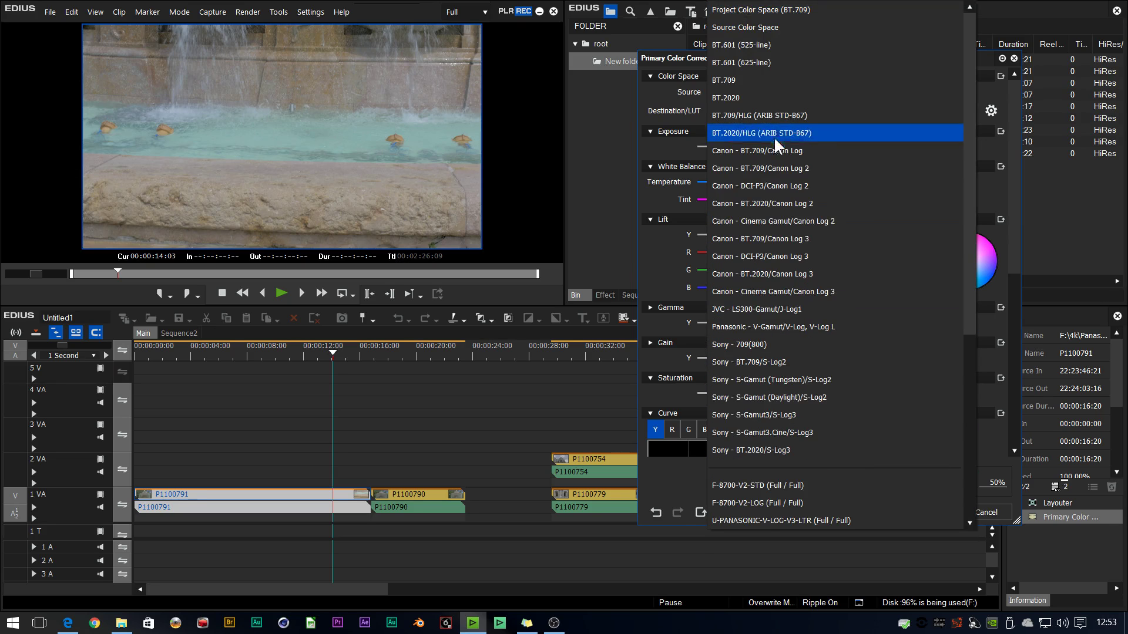
{"action": "scroll", "coordinate": [792, 500], "scroll_direction": "down", "scroll_amount": 6}
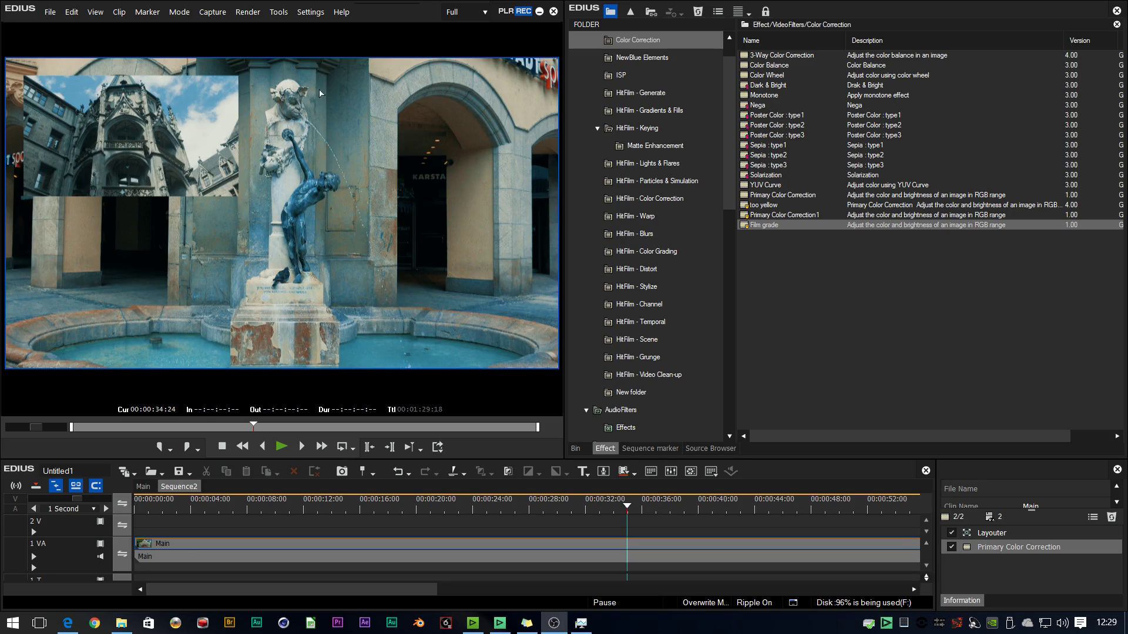
- Open the system settings for Primary Color Correction's GPU and reposition the dialog
{"action": "left_click", "coordinate": [306, 11]}
{"action": "left_click", "coordinate": [309, 25]}
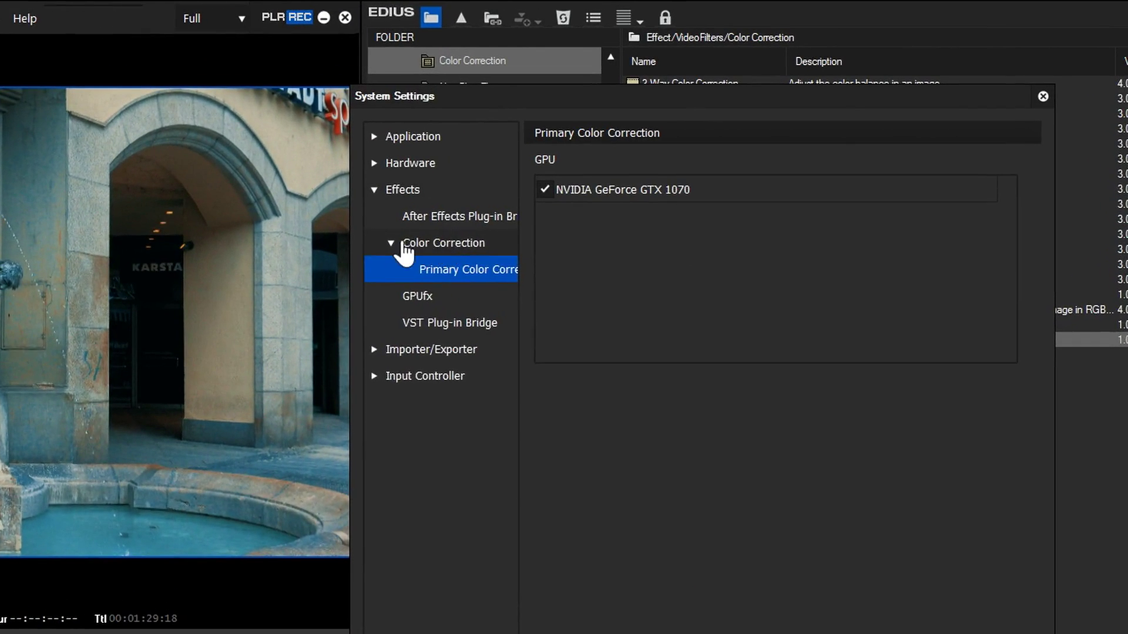
{"action": "left_click", "coordinate": [393, 243]}
{"action": "left_click", "coordinate": [393, 242]}
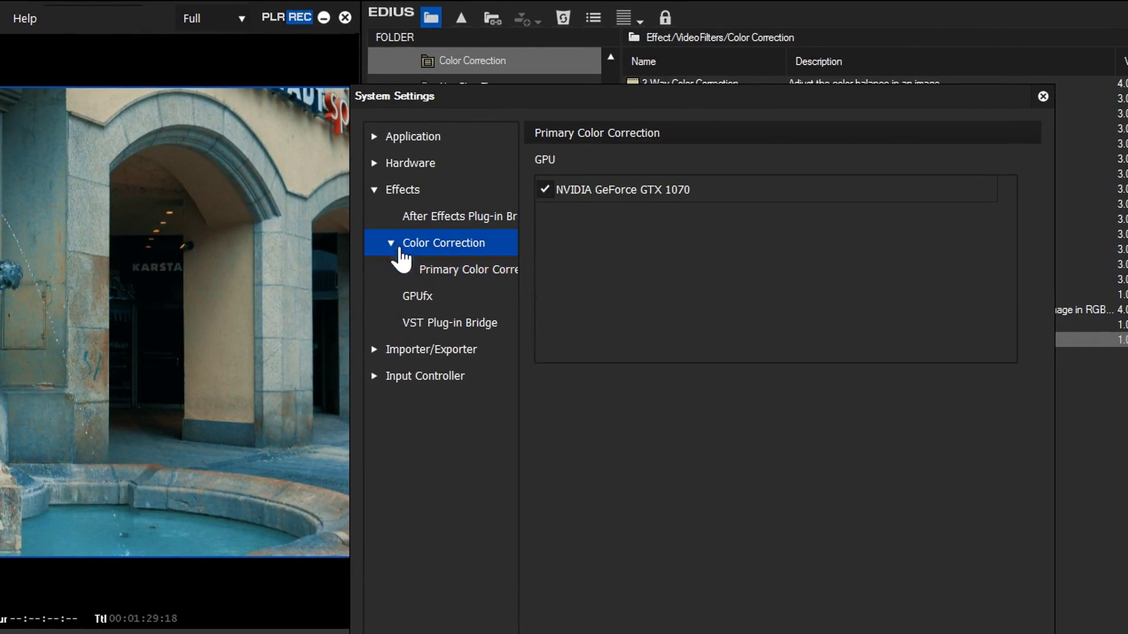
{"action": "left_click", "coordinate": [460, 271]}
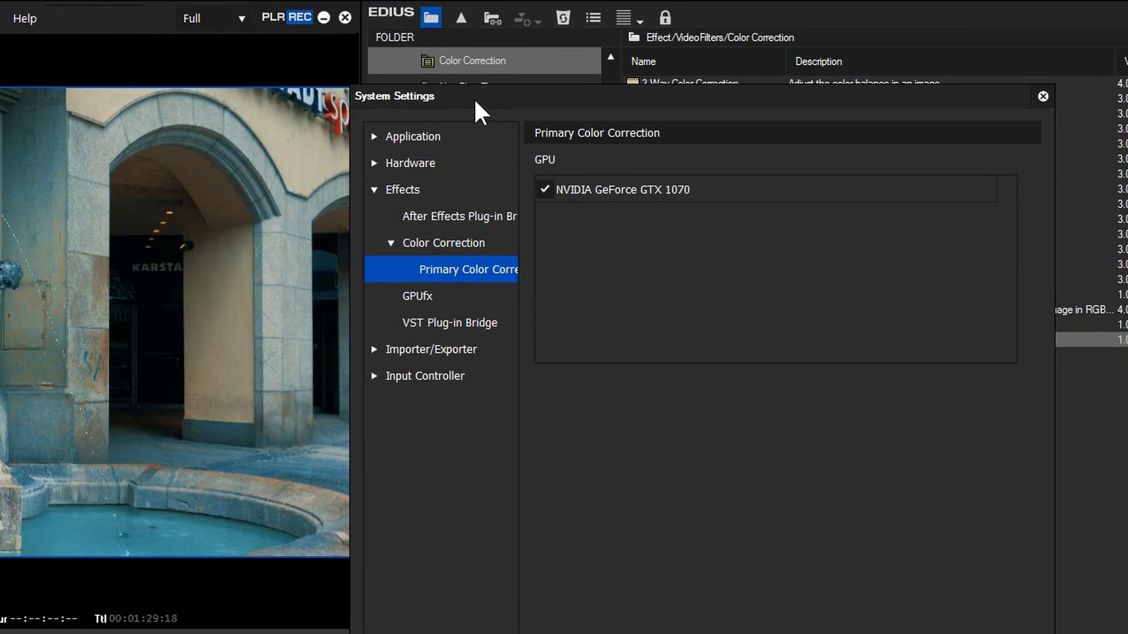
{"action": "left_click_drag", "start_coordinate": [473, 98], "coordinate": [167, 101]}
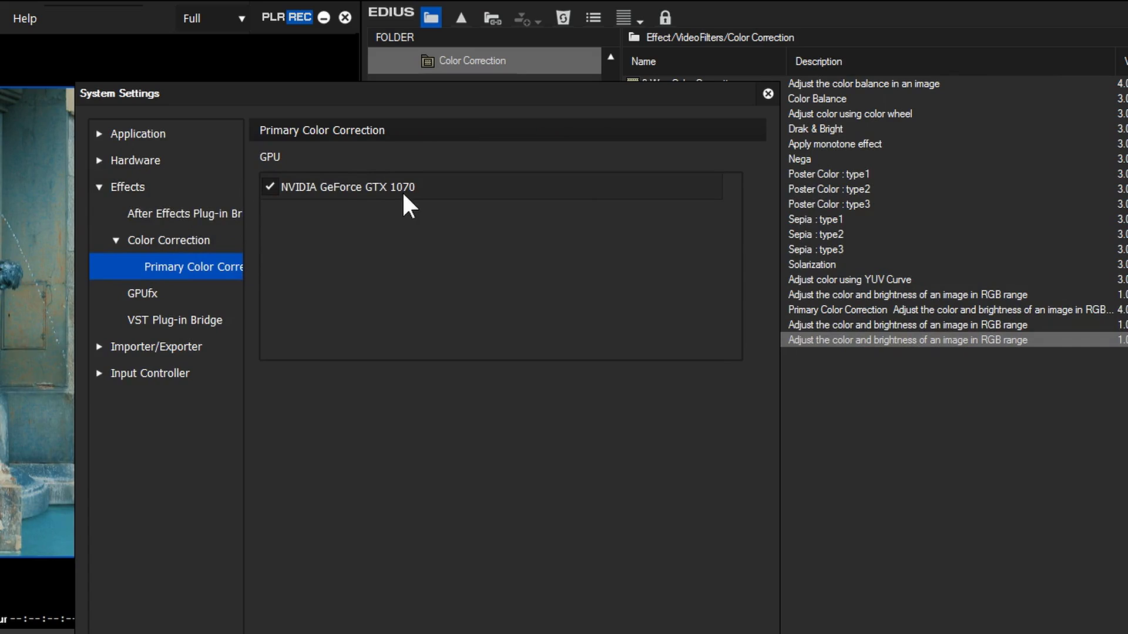
- Disable and re-enable the NVIDIA GeForce GTX 1070 for Primary Color Correction, and close the settings
{"action": "left_click", "coordinate": [269, 188]}
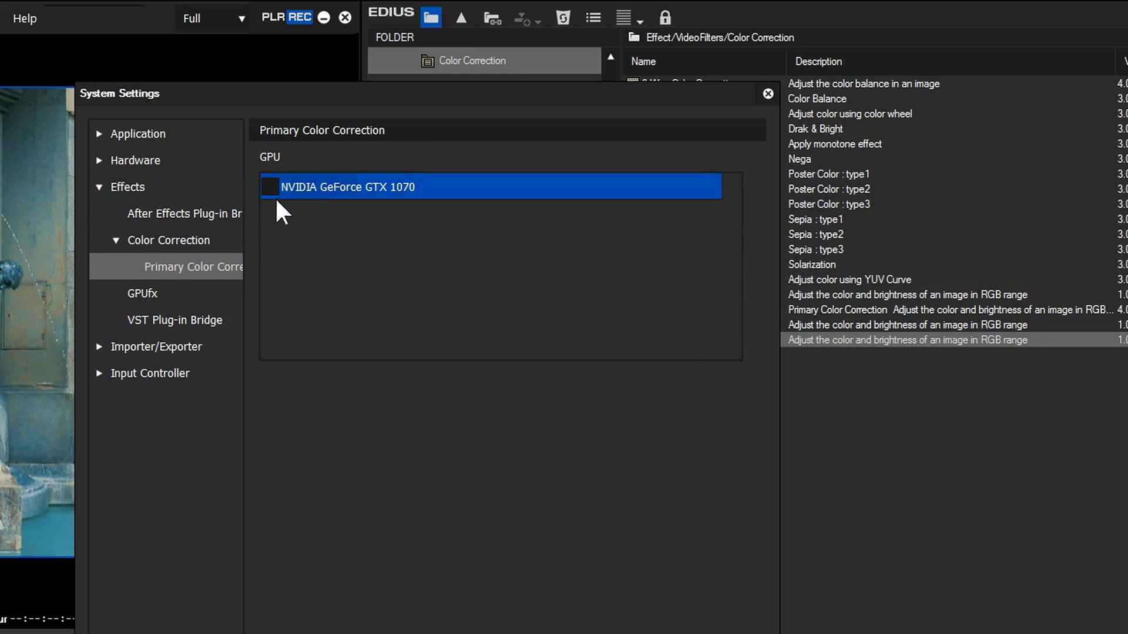
{"action": "left_click", "coordinate": [275, 187]}
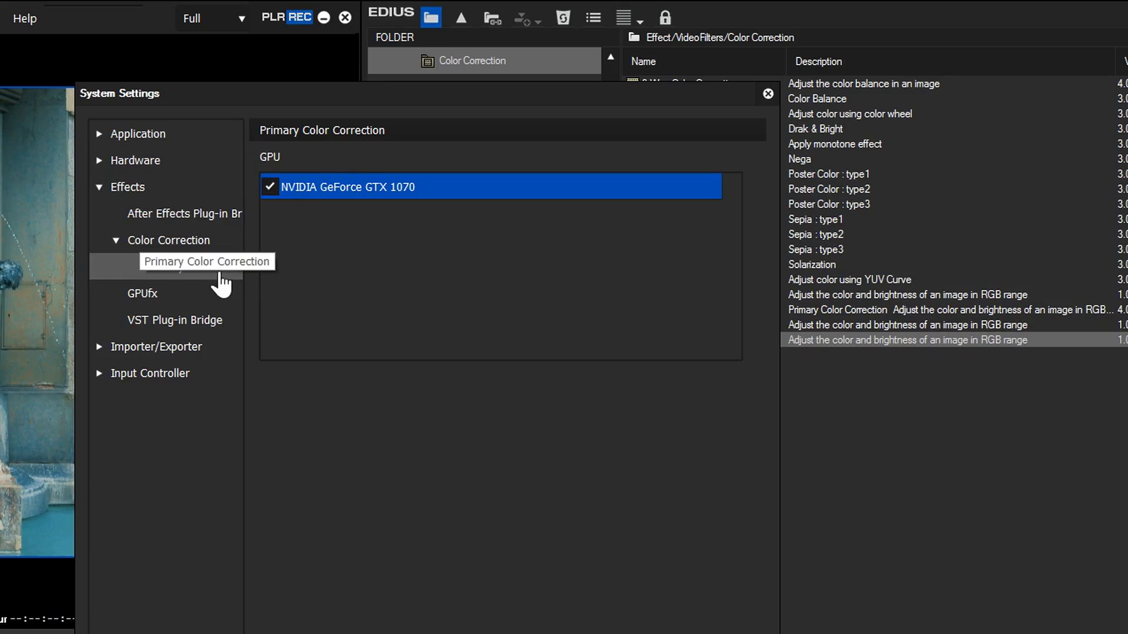
{"action": "key", "text": "Return"}
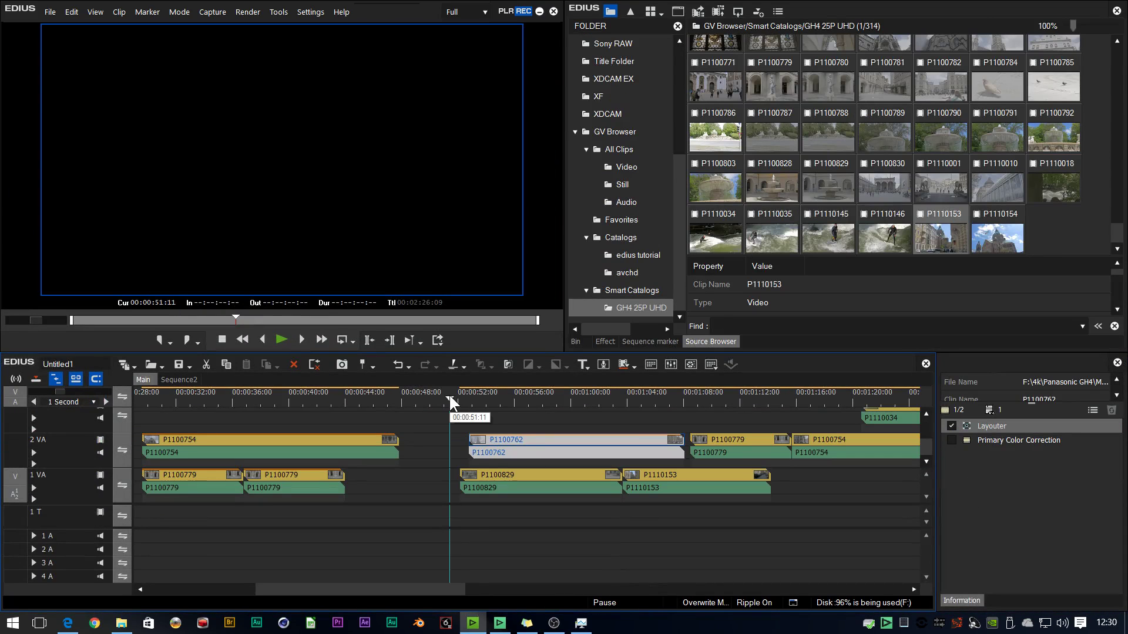
- Play the picture-in-picture section with P1100762 and P1100829 without color correction to check the playback buffer
{"action": "key", "text": "space"}
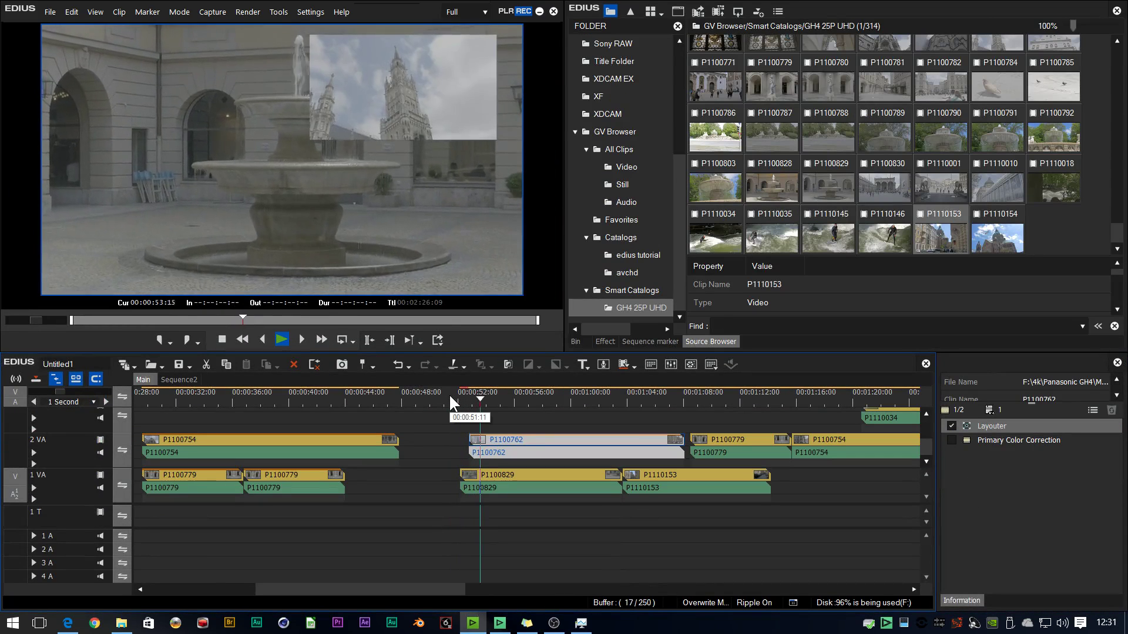
{"action": "key", "text": "space"}
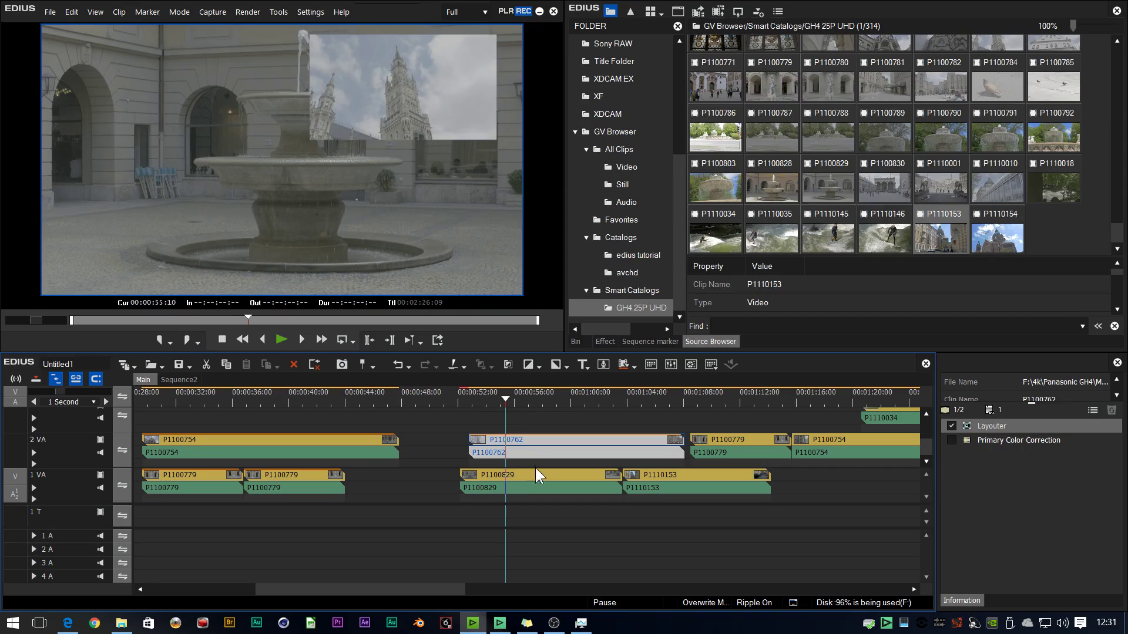
- Enable Primary Color Correction on clips P1100829 and P1100762, and check the filters applied to each clip
{"action": "left_click", "coordinate": [537, 477]}
{"action": "left_click", "coordinate": [461, 396]}
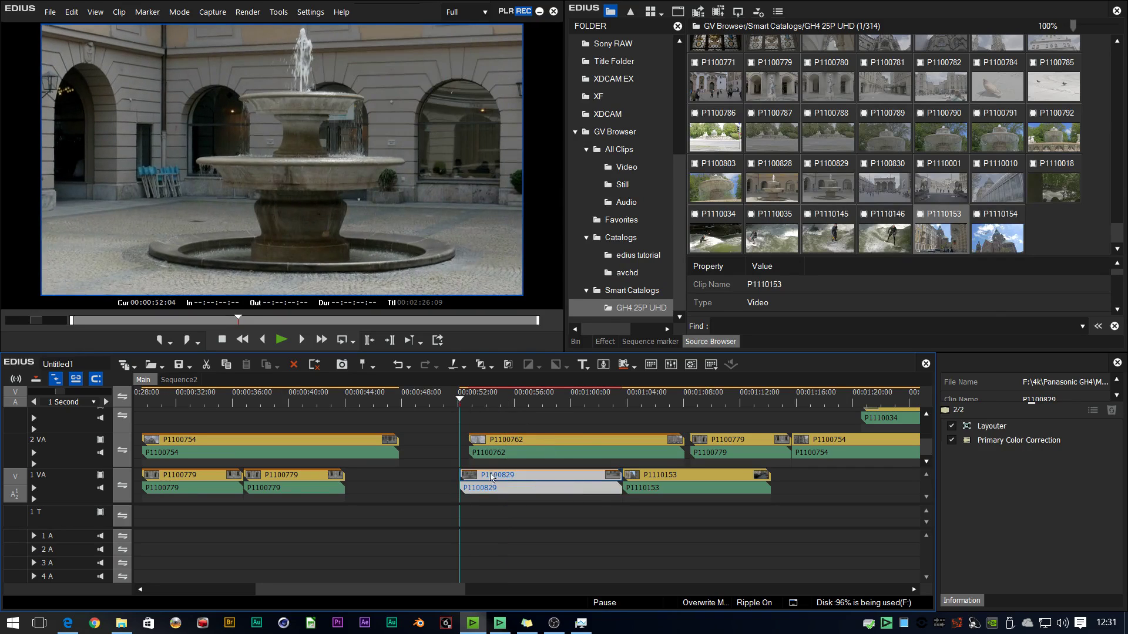
{"action": "left_click", "coordinate": [483, 396]}
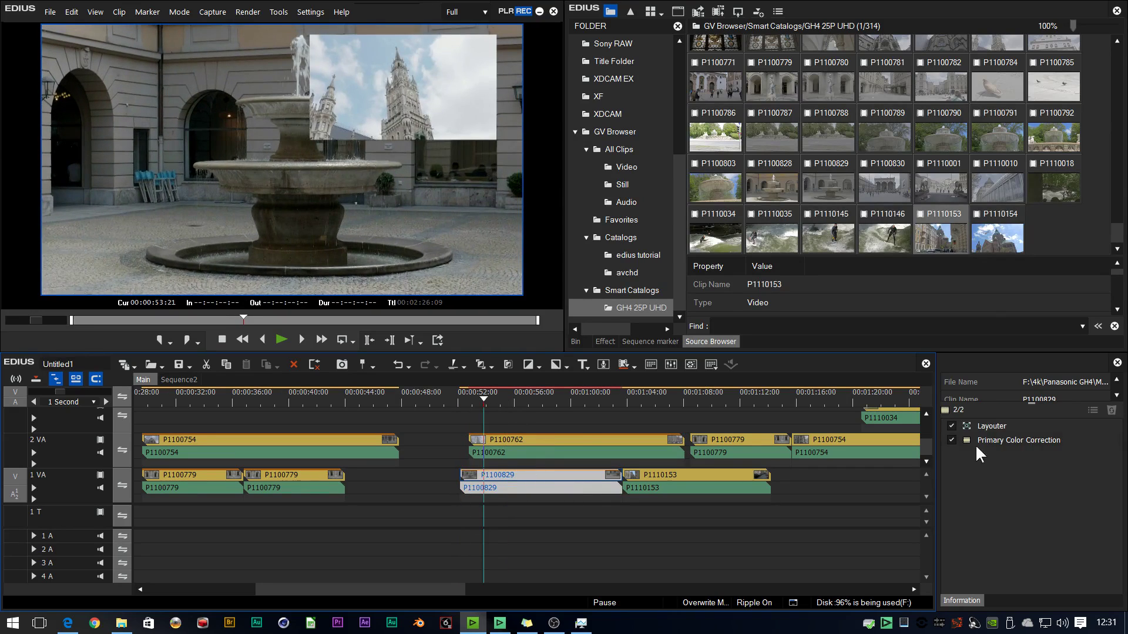
{"action": "left_click", "coordinate": [527, 446]}
{"action": "left_click", "coordinate": [534, 481]}
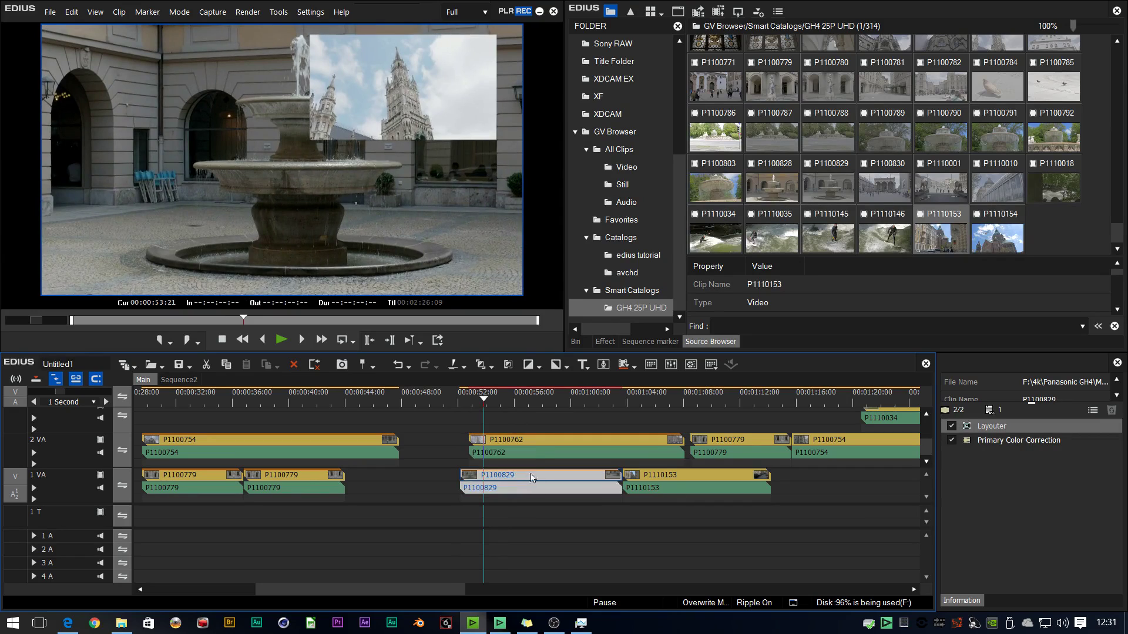
{"action": "left_click", "coordinate": [535, 450]}
{"action": "left_click", "coordinate": [530, 481]}
{"action": "left_click", "coordinate": [527, 446]}
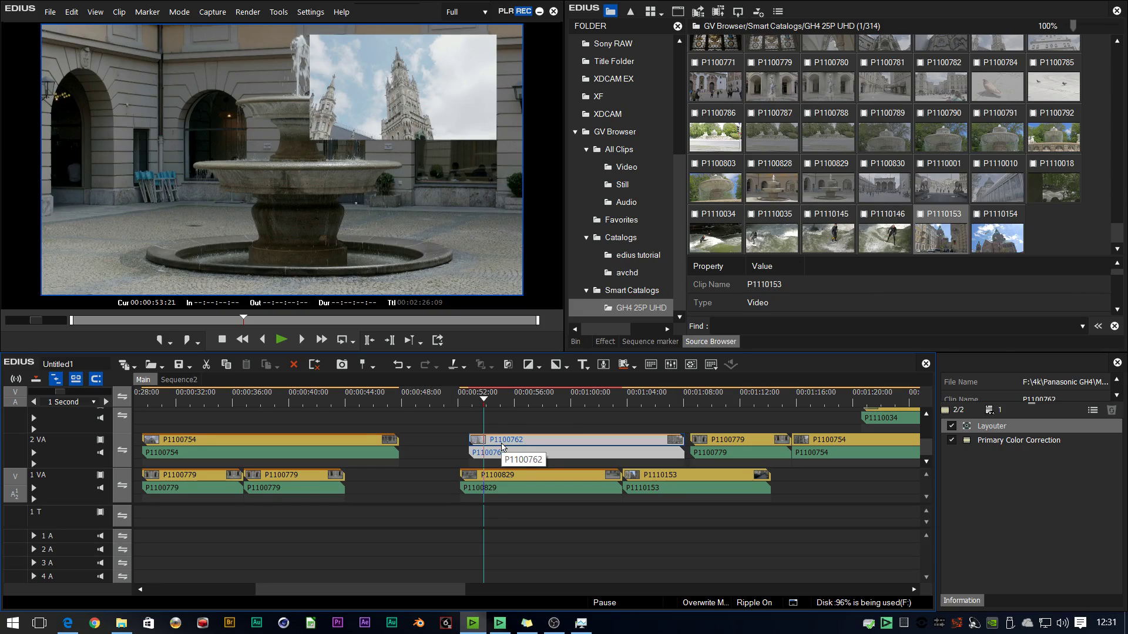
- Place Task Manager beside the timeline and play the graded picture-in-picture section to monitor CPU load and buffer with the GPU enabled
{"action": "left_click", "coordinate": [581, 623]}
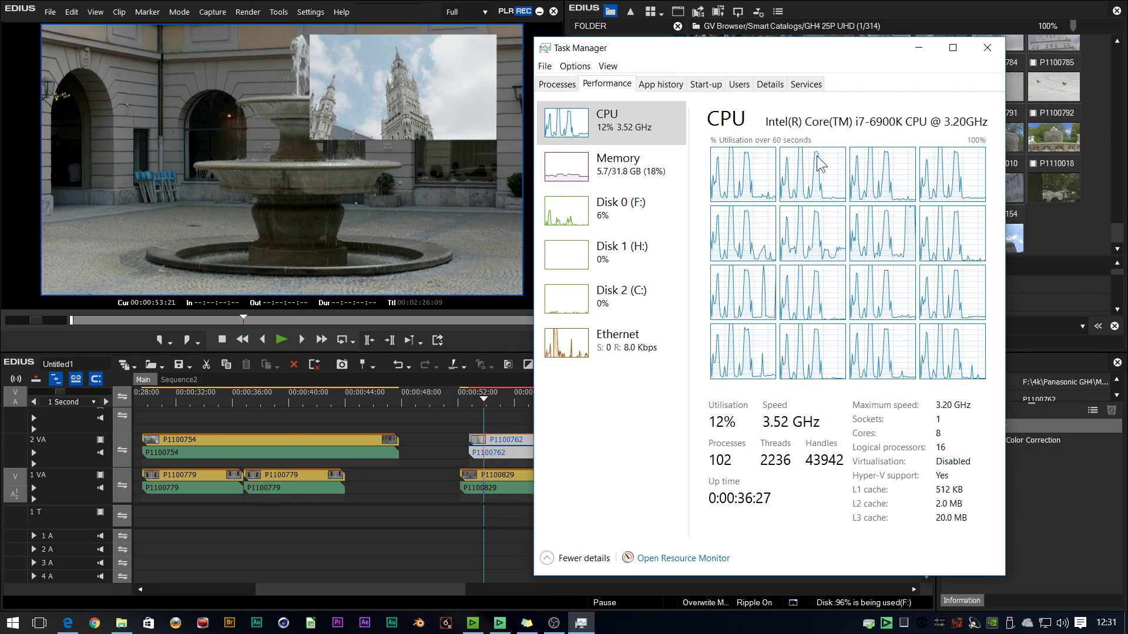
{"action": "left_click_drag", "start_coordinate": [755, 50], "coordinate": [1046, 67]}
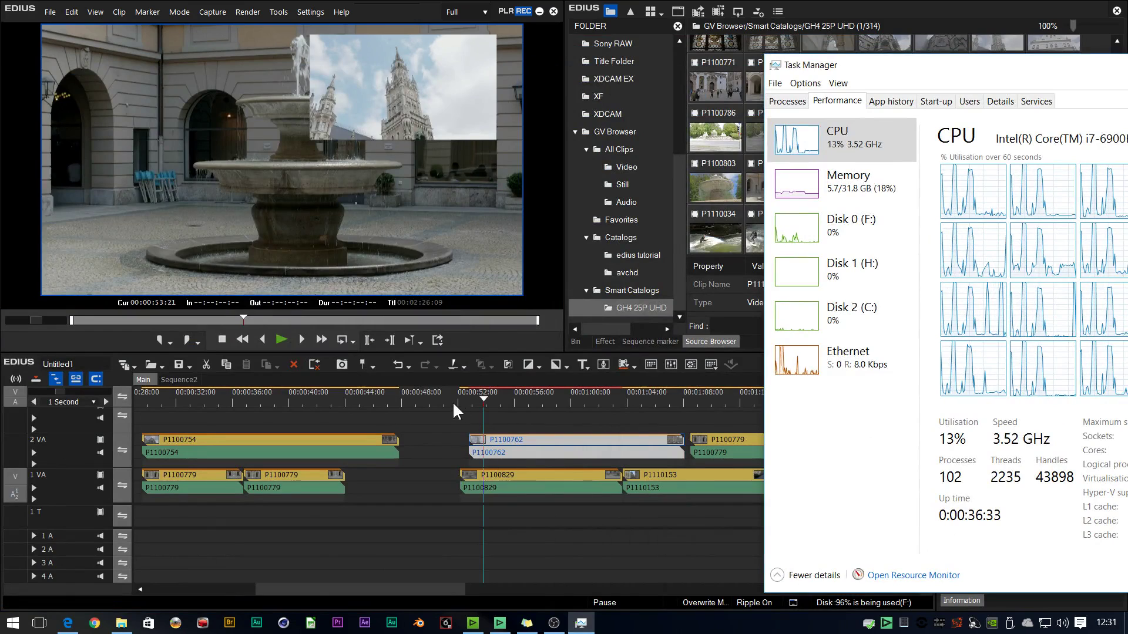
{"action": "left_click_drag", "start_coordinate": [453, 396], "coordinate": [443, 396]}
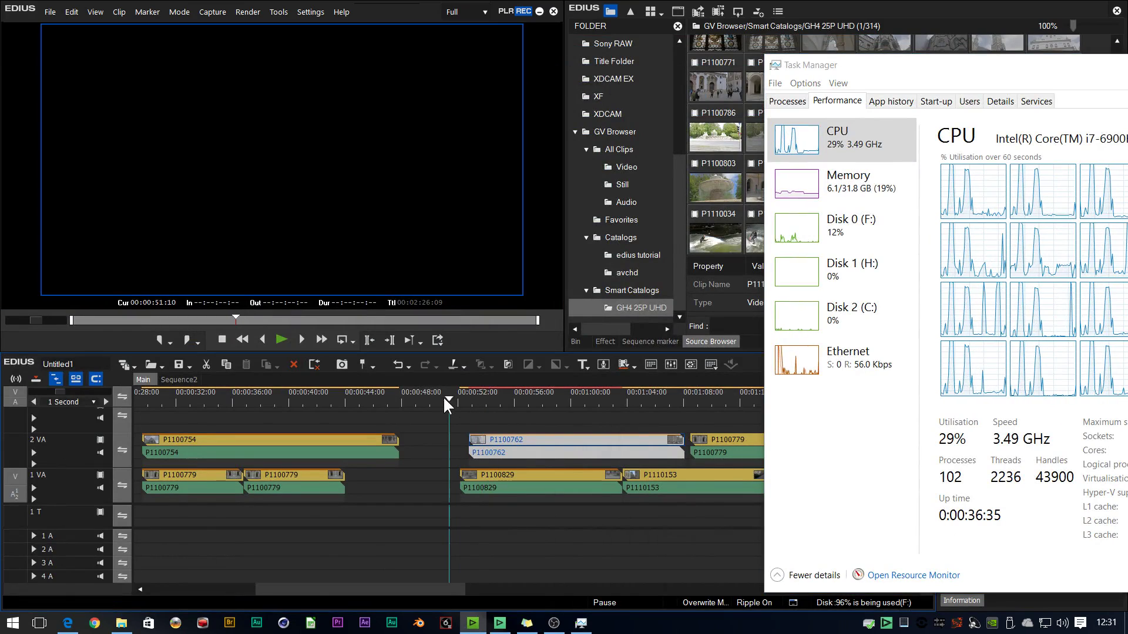
{"action": "key", "text": "space"}
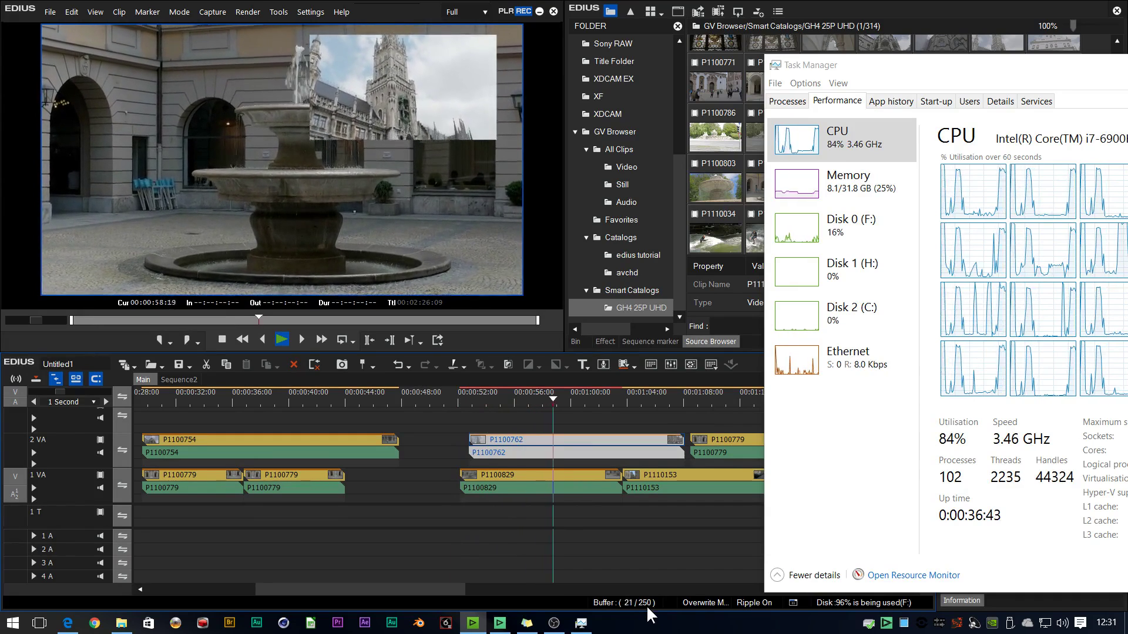
{"action": "key", "text": "space"}
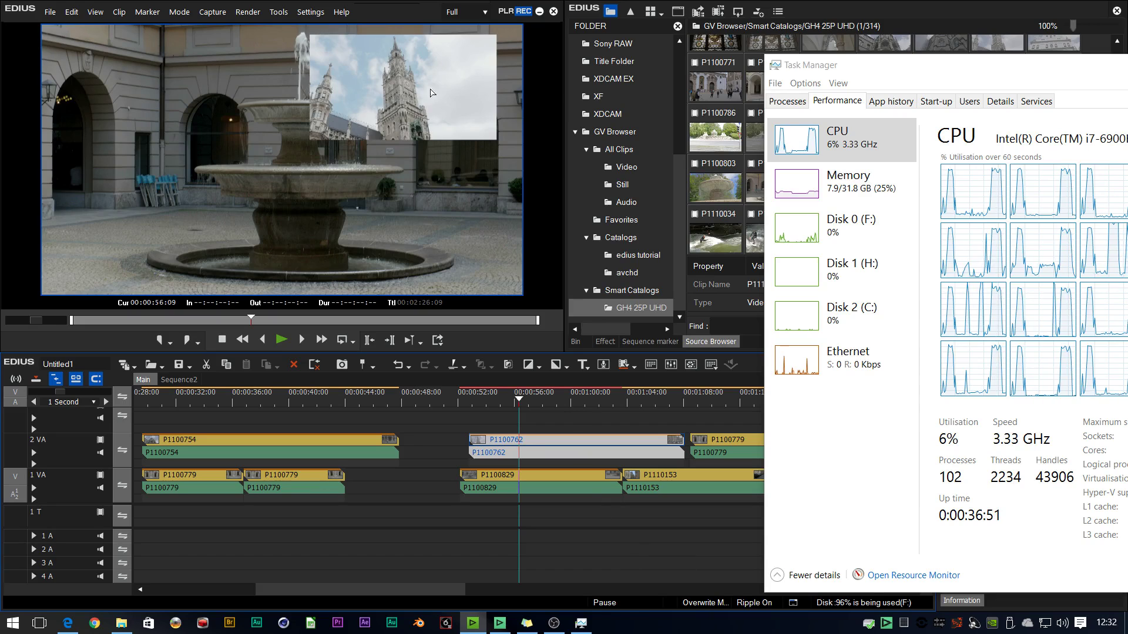
- Disable the NVIDIA GeForce GTX 1070 for Primary Color Correction in the system settings
{"action": "left_click", "coordinate": [307, 13]}
{"action": "left_click", "coordinate": [329, 28]}
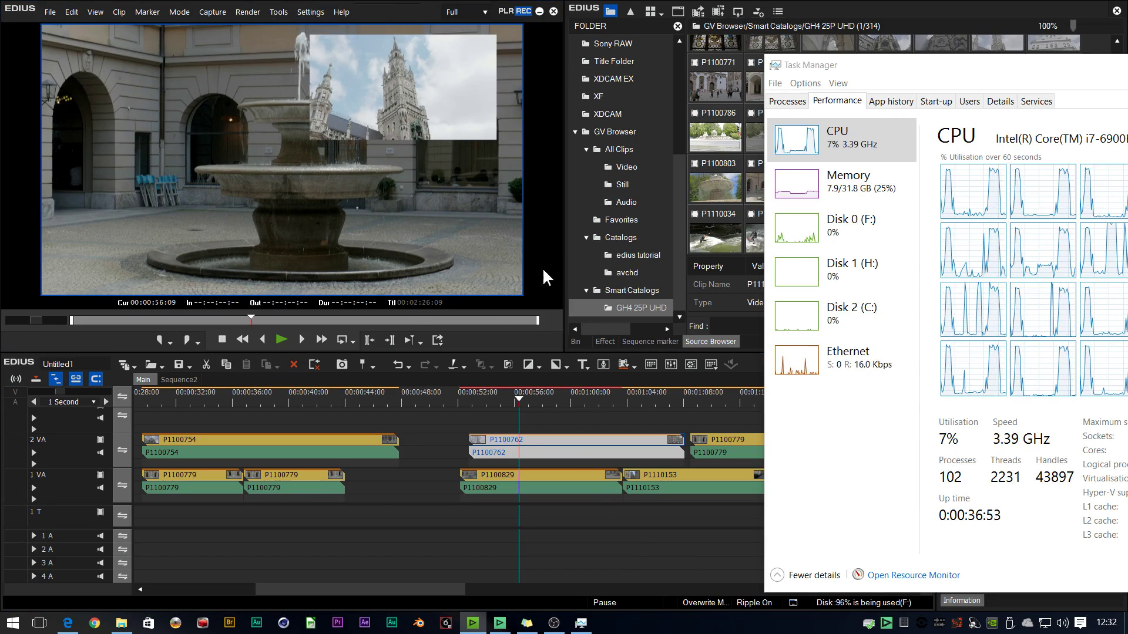
{"action": "left_click", "coordinate": [504, 123]}
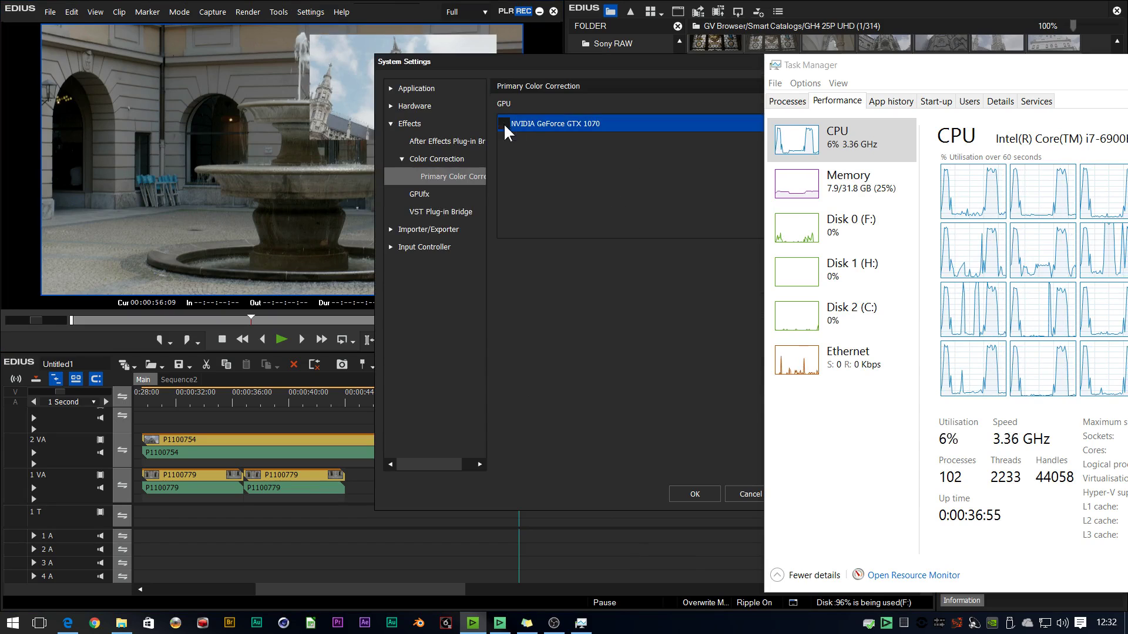
{"action": "left_click", "coordinate": [695, 494]}
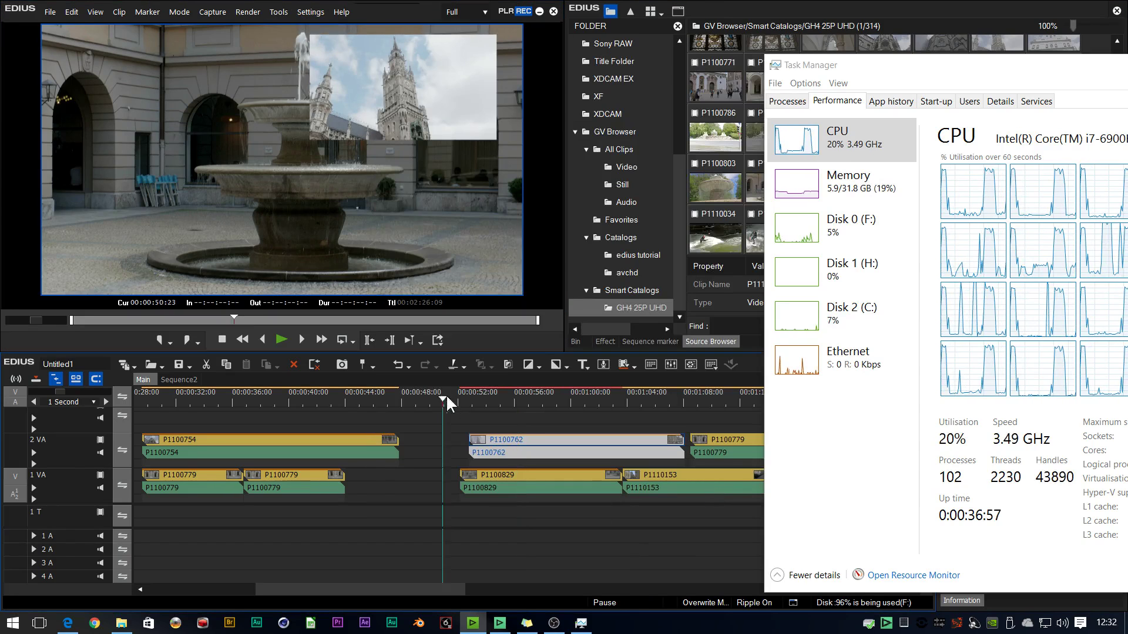
- Play the section without GPU support while monitoring CPU load in Task Manager, and return the playhead to P1100829's start
{"action": "left_click", "coordinate": [469, 401]}
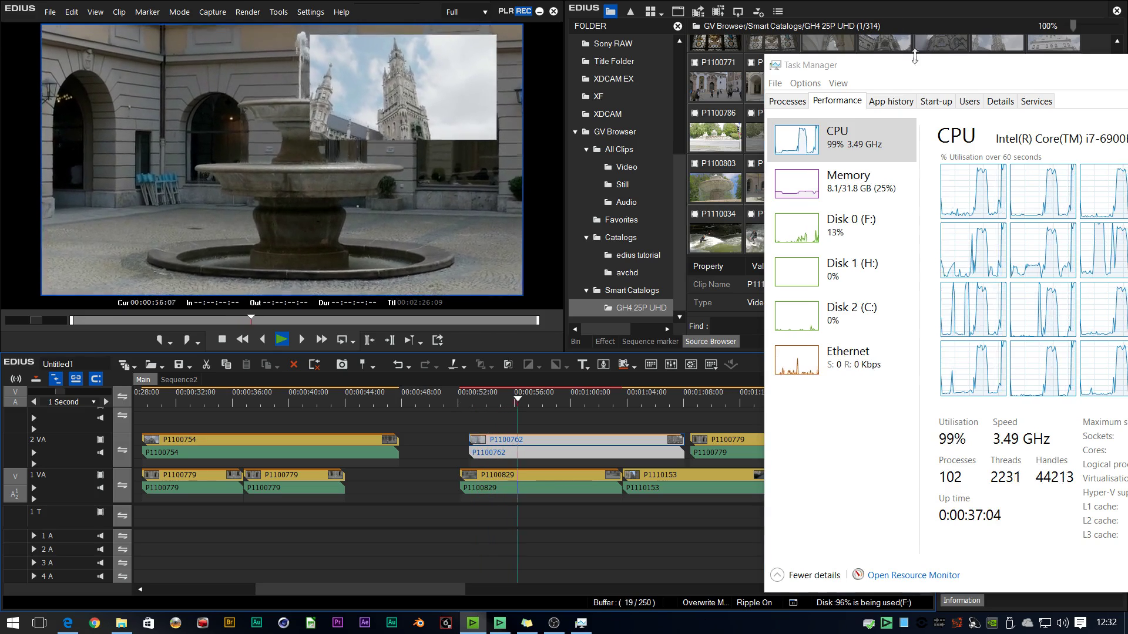
{"action": "left_click_drag", "start_coordinate": [915, 69], "coordinate": [811, 51]}
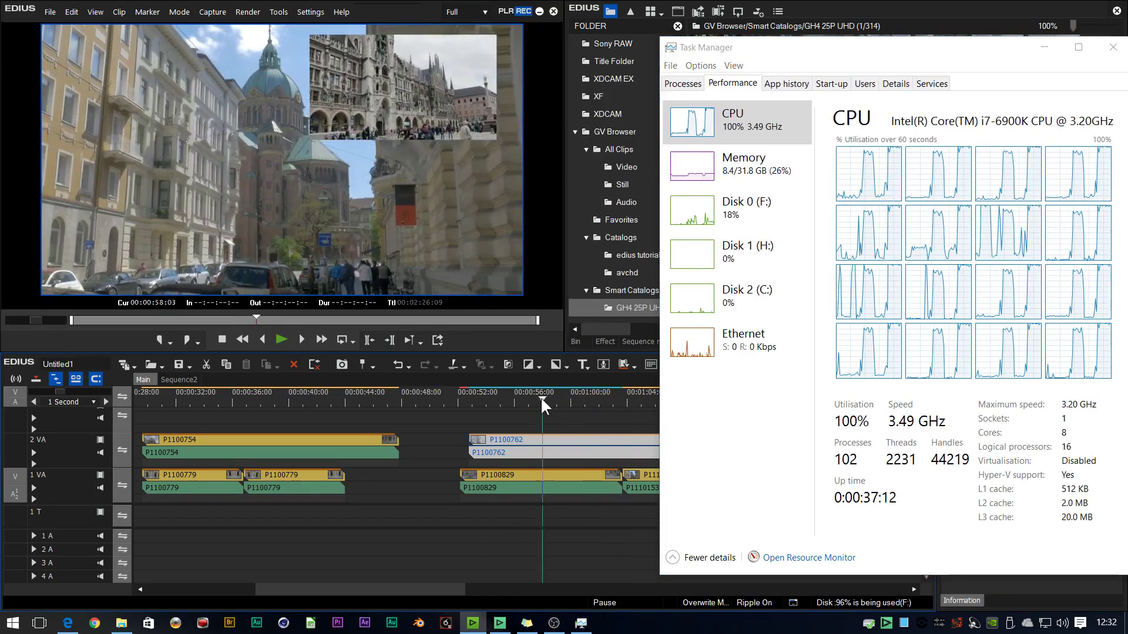
{"action": "left_click", "coordinate": [461, 403]}
- Re-enable the NVIDIA GeForce GTX 1070 for Primary Color Correction in the system settings
{"action": "left_click", "coordinate": [311, 12]}
{"action": "left_click", "coordinate": [335, 30]}
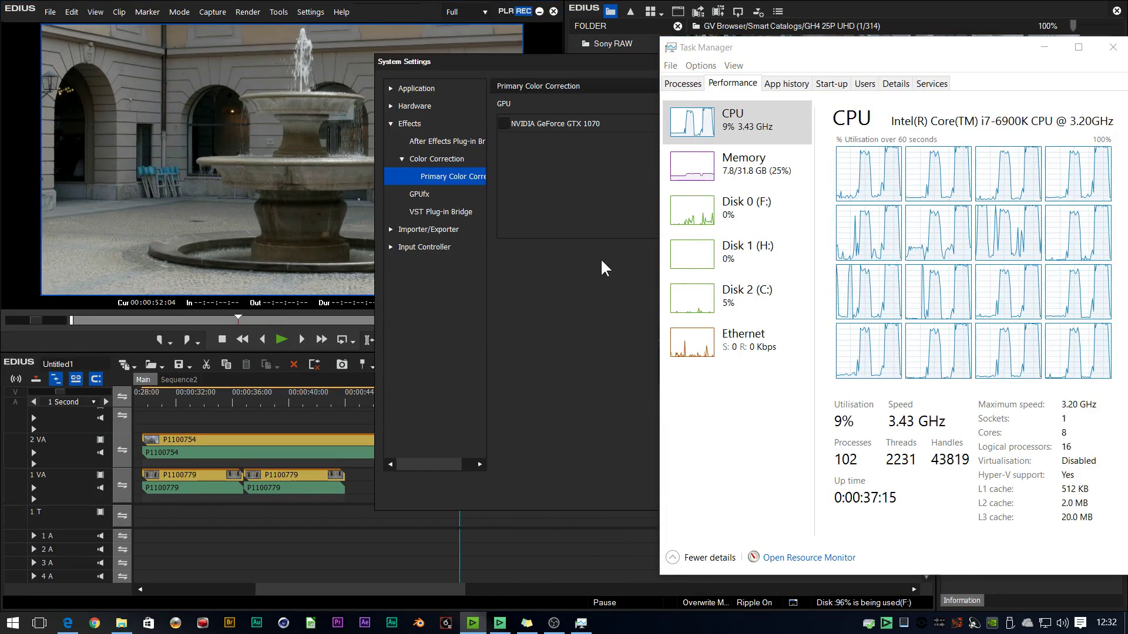
{"action": "left_click", "coordinate": [503, 123]}
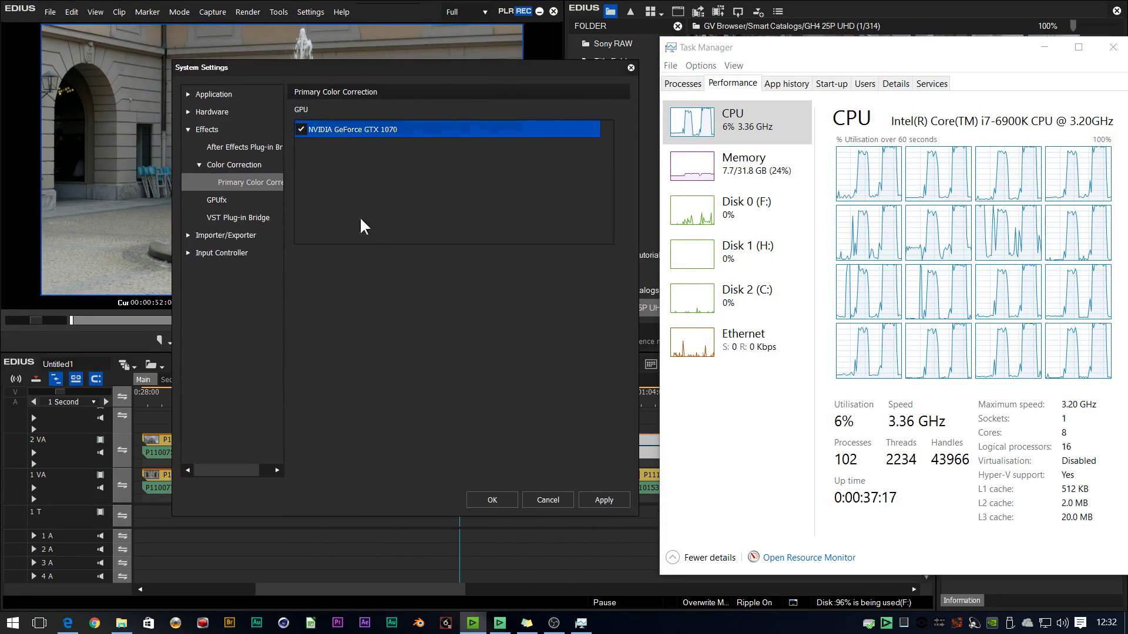
{"action": "key", "text": "Return"}
- Replay the graded section with GPU support to compare CPU load and buffer, and stop playback
{"action": "left_click", "coordinate": [281, 340]}
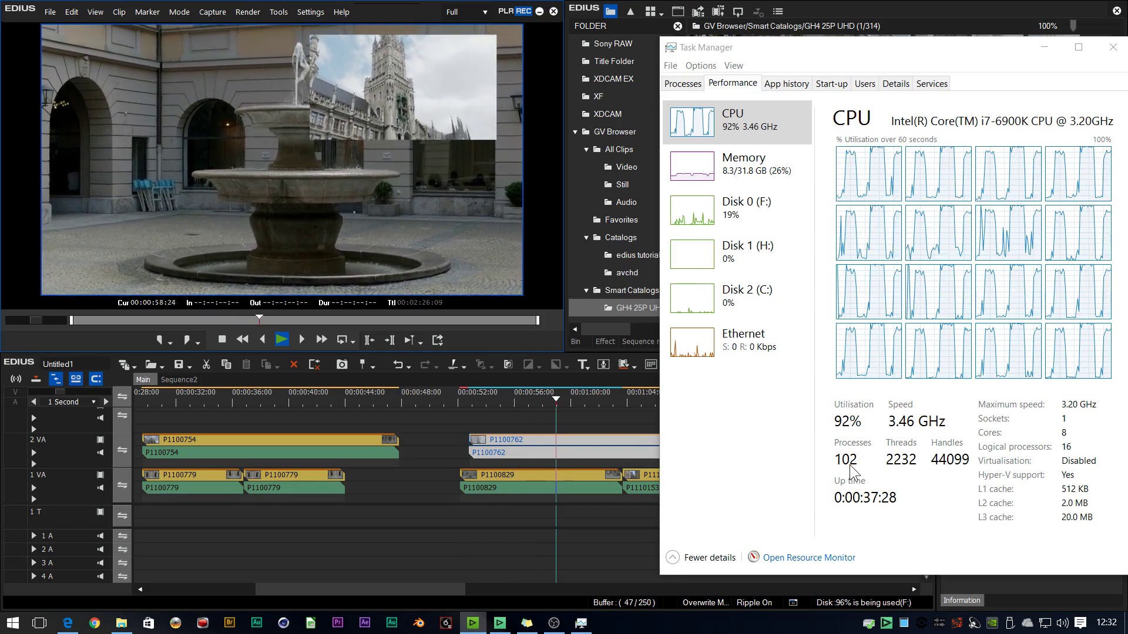
{"action": "left_click", "coordinate": [517, 406]}
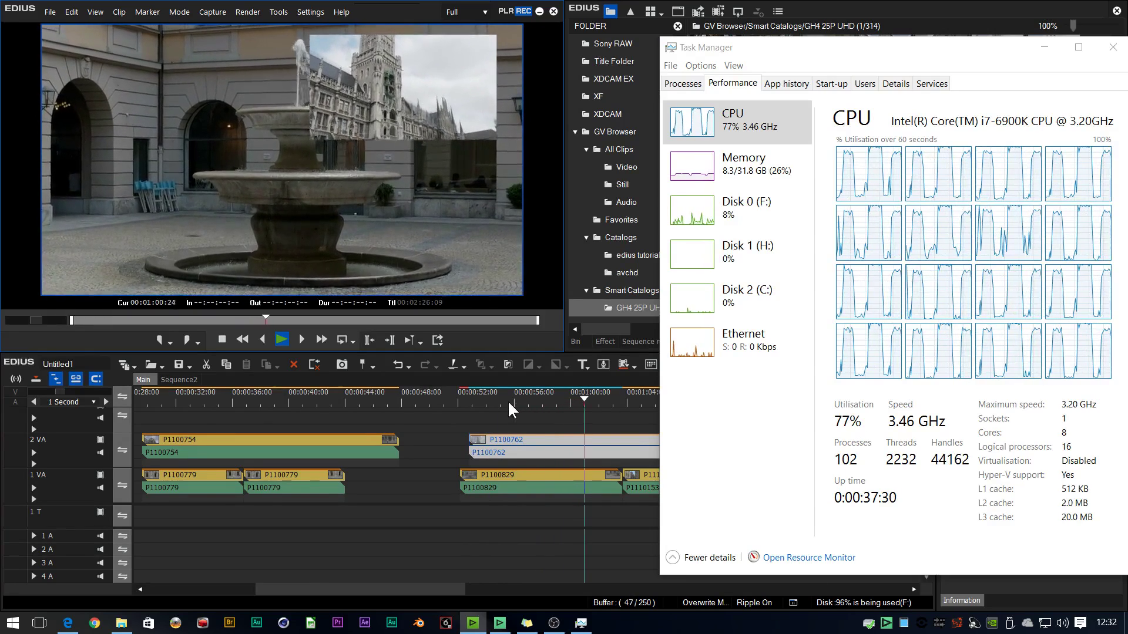
{"action": "key", "text": "space"}
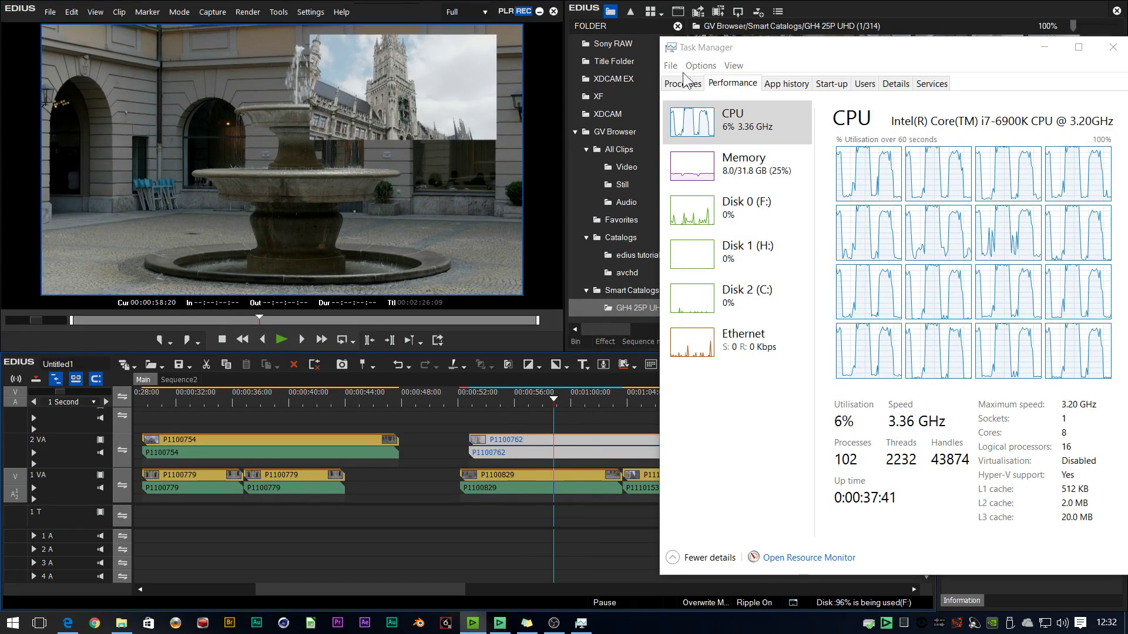
- Open the Sony RAW importer's GPU settings in the system settings and check its GeForce GTX 1070 option
{"action": "left_click", "coordinate": [305, 14]}
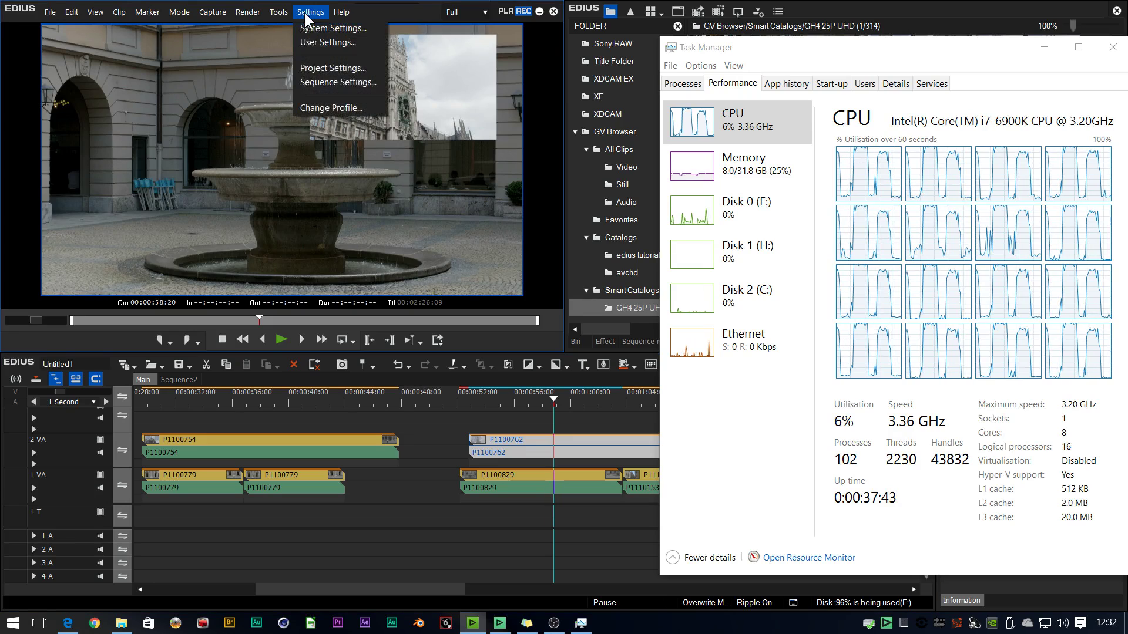
{"action": "left_click", "coordinate": [305, 28]}
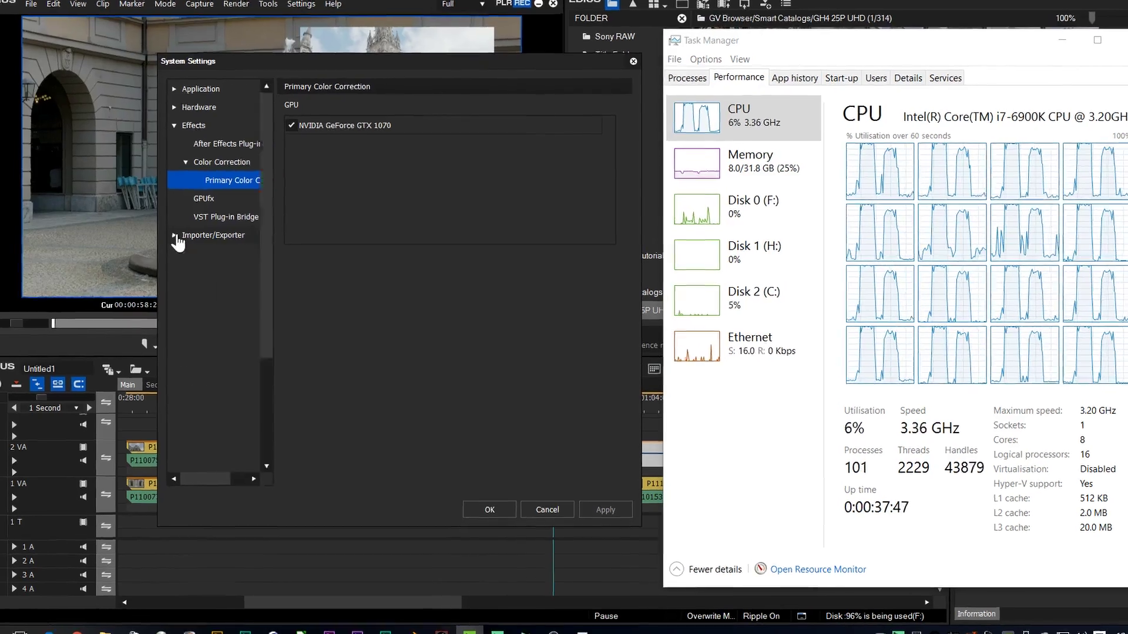
{"action": "left_click", "coordinate": [189, 236]}
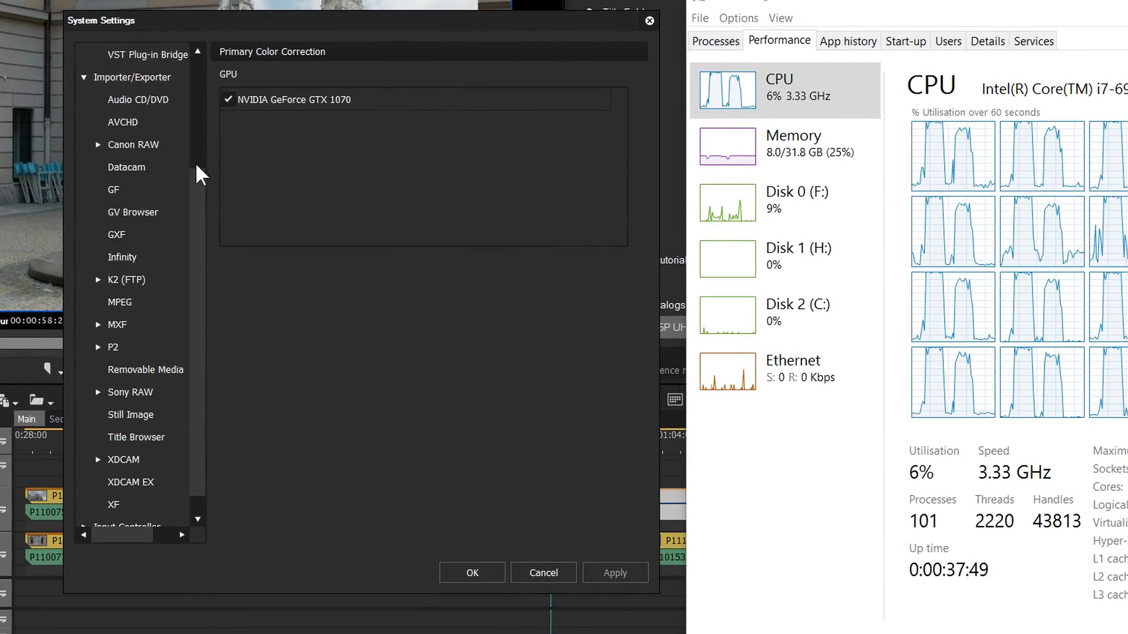
{"action": "scroll", "coordinate": [198, 182], "scroll_direction": "down", "scroll_amount": 1}
{"action": "left_click", "coordinate": [144, 123]}
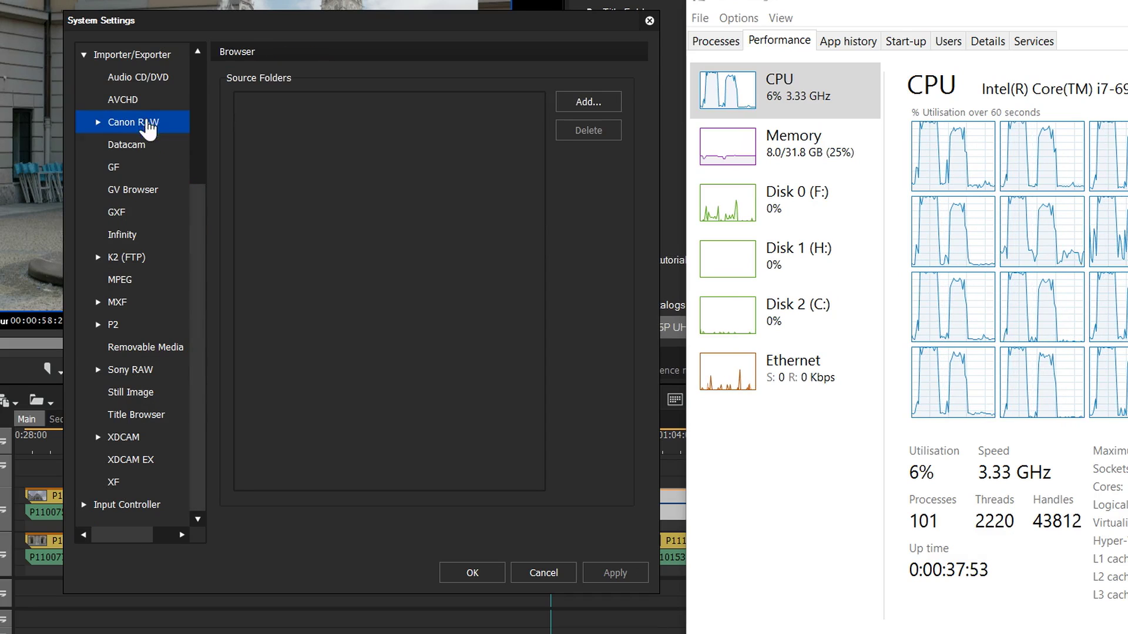
{"action": "left_click", "coordinate": [144, 369]}
{"action": "left_click", "coordinate": [99, 371]}
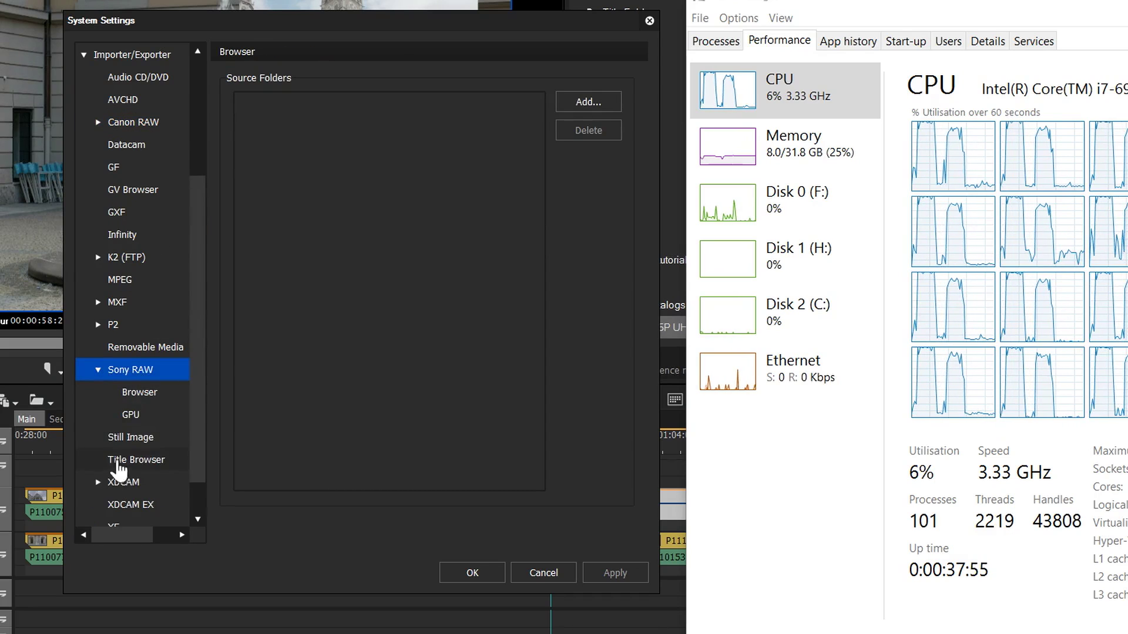
{"action": "left_click", "coordinate": [130, 416]}
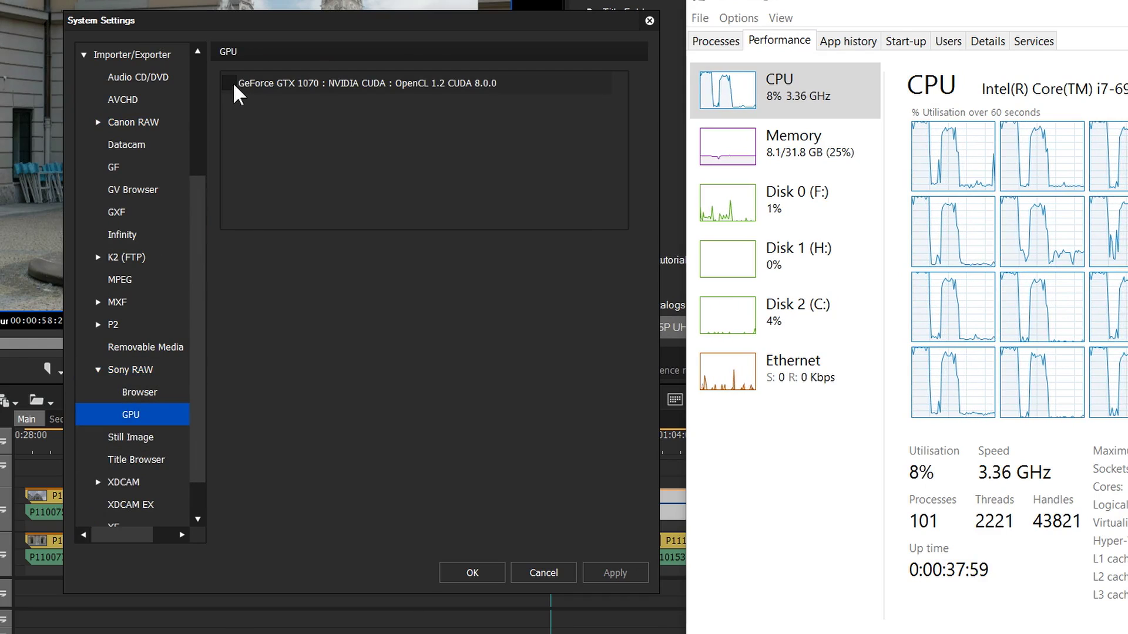
{"action": "left_click", "coordinate": [229, 84]}
- Open the Canon RAW importer's GPU settings and select the GeForce GTX 1070 entry
{"action": "left_click", "coordinate": [144, 124]}
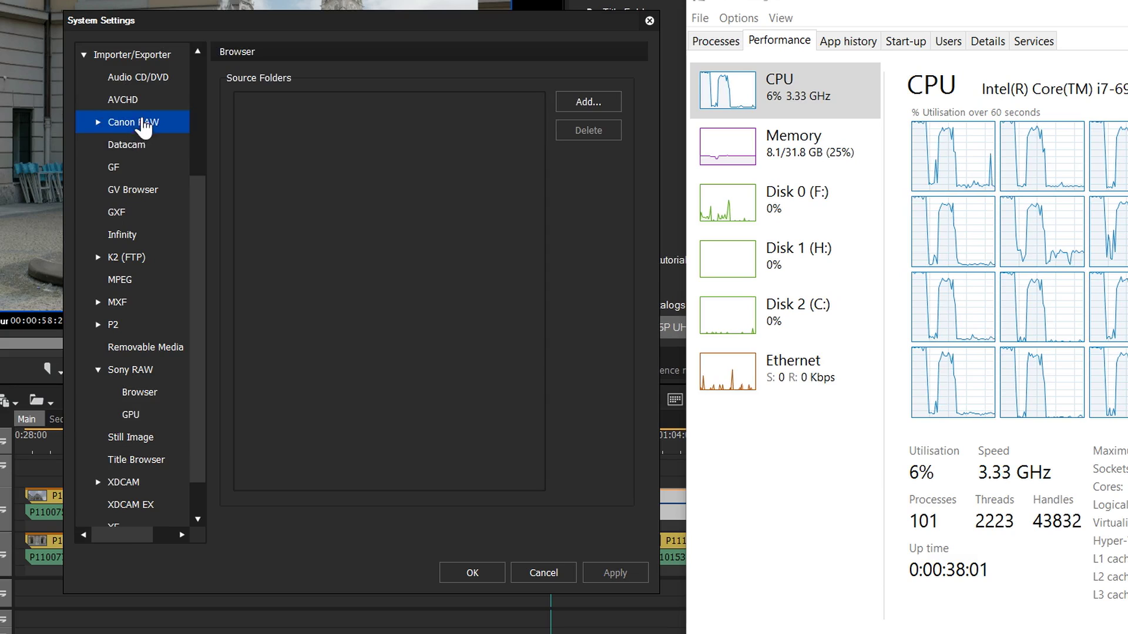
{"action": "left_click", "coordinate": [97, 123]}
{"action": "left_click", "coordinate": [121, 147]}
{"action": "left_click", "coordinate": [163, 169]}
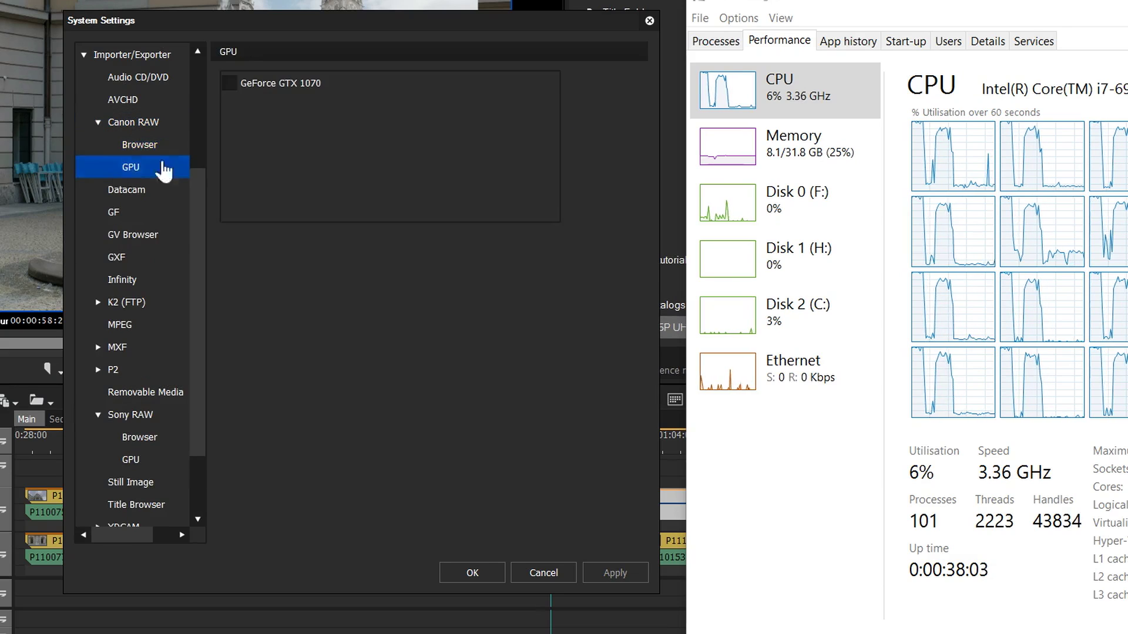
{"action": "left_click", "coordinate": [239, 88]}
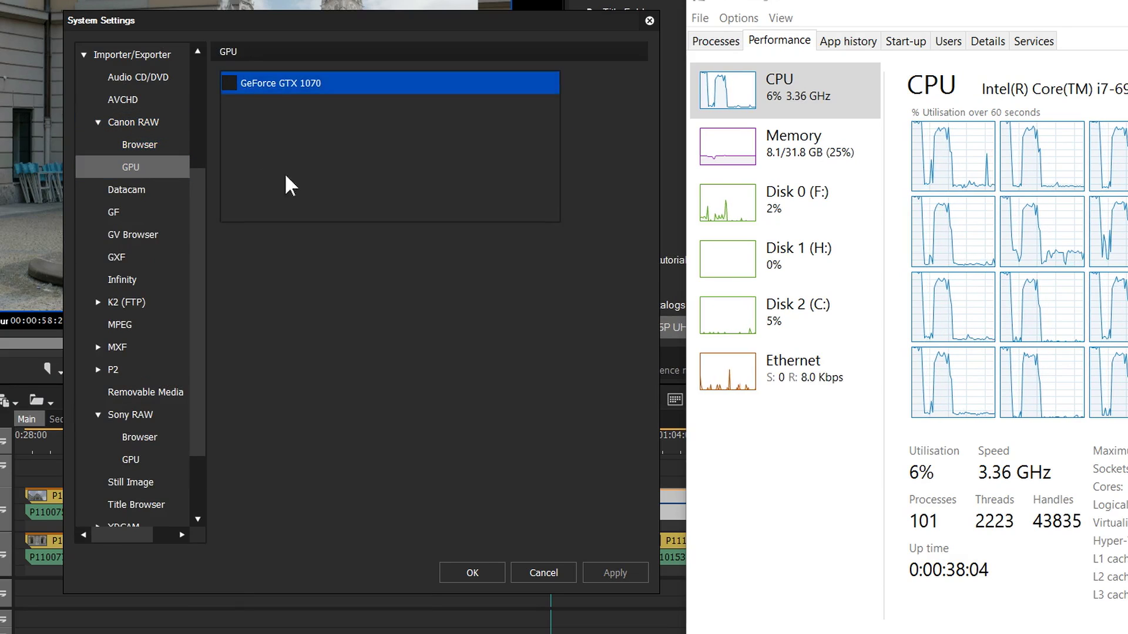
{"action": "left_click", "coordinate": [230, 83]}
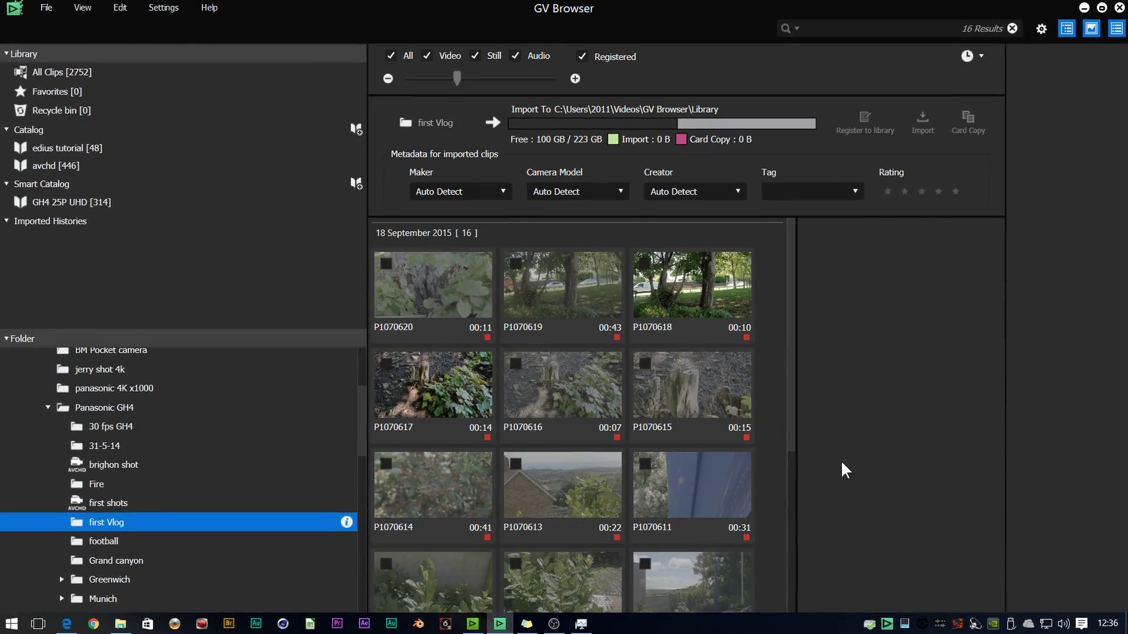
- In GV Browser, request to open clip P1070616 from the first Vlog folder with a custom-chosen external program
{"action": "right_click", "coordinate": [551, 382]}
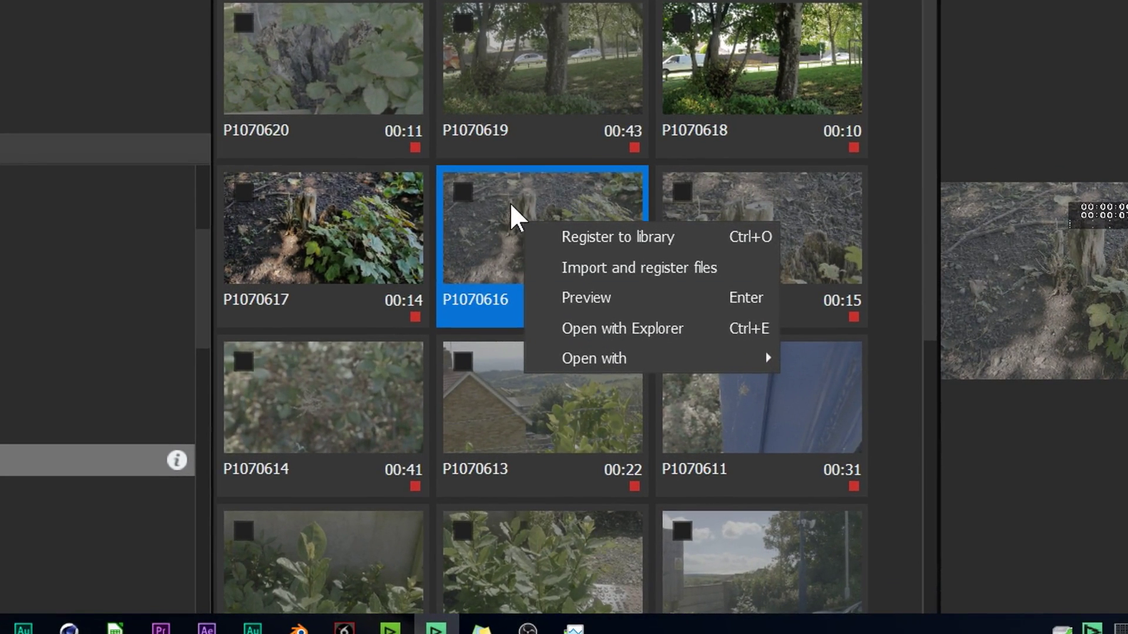
{"action": "mouse_move", "coordinate": [568, 354]}
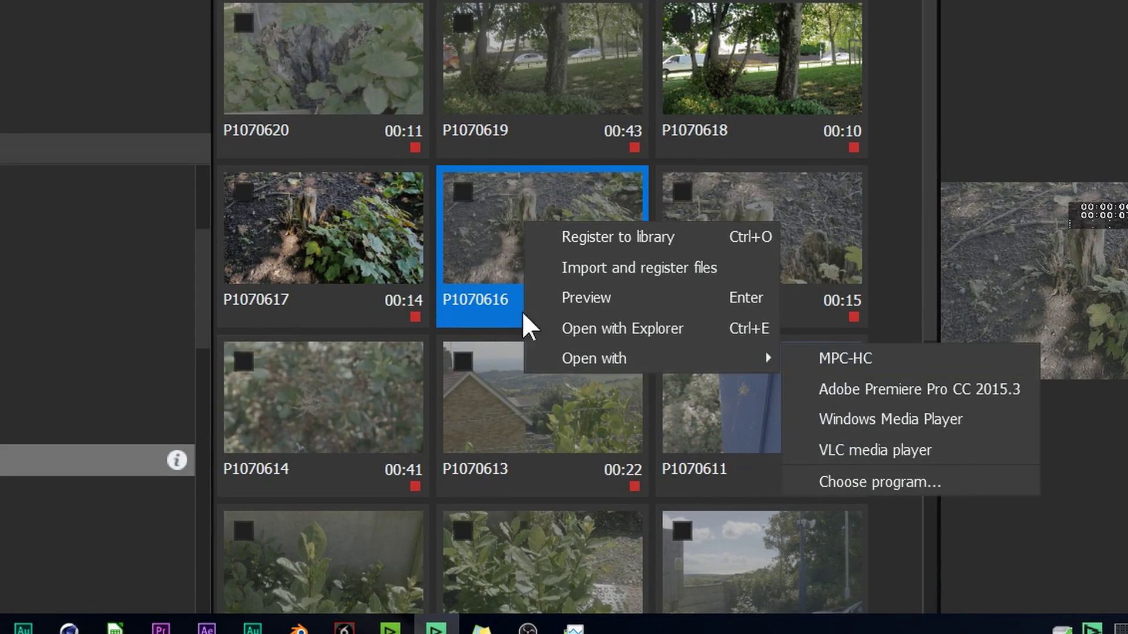
{"action": "left_click", "coordinate": [885, 359]}
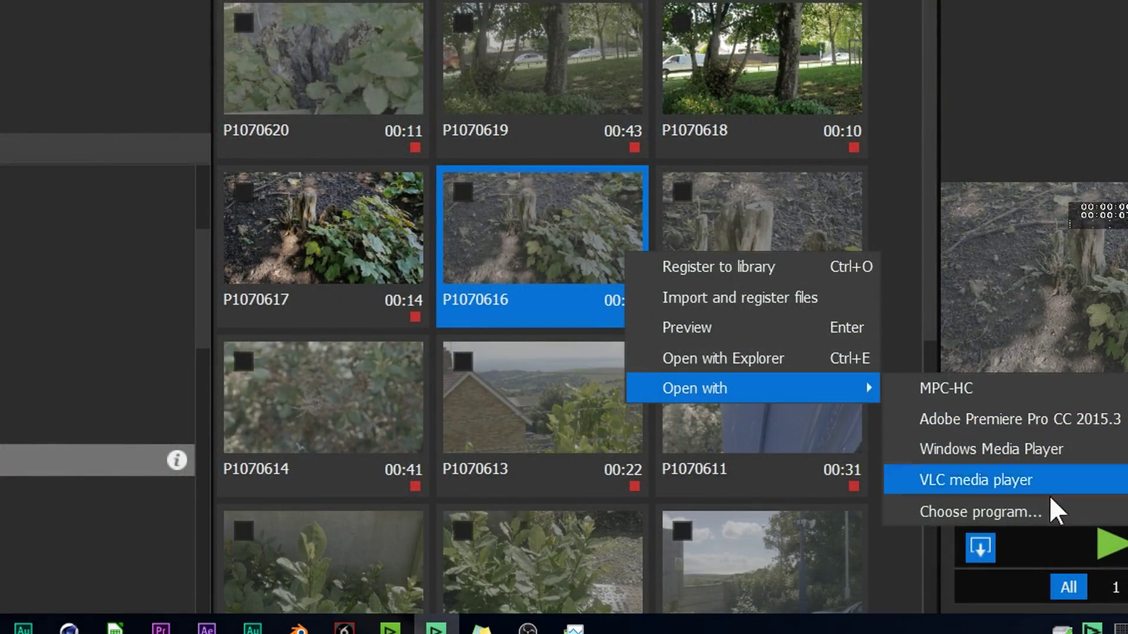
{"action": "left_click", "coordinate": [1004, 512]}
{"action": "left_click", "coordinate": [617, 426]}
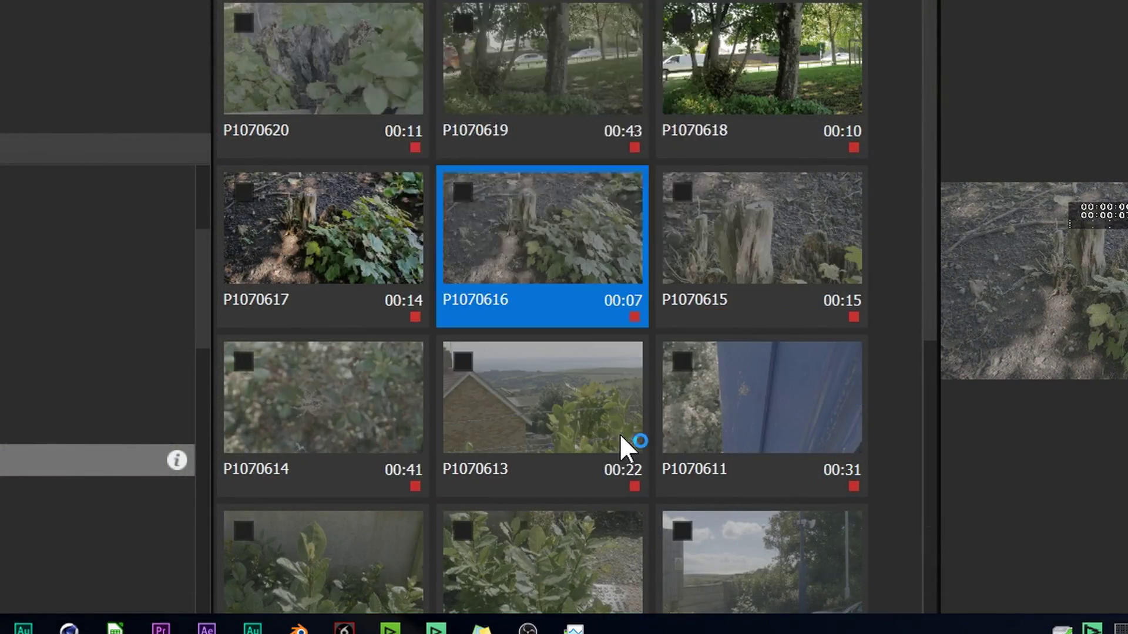